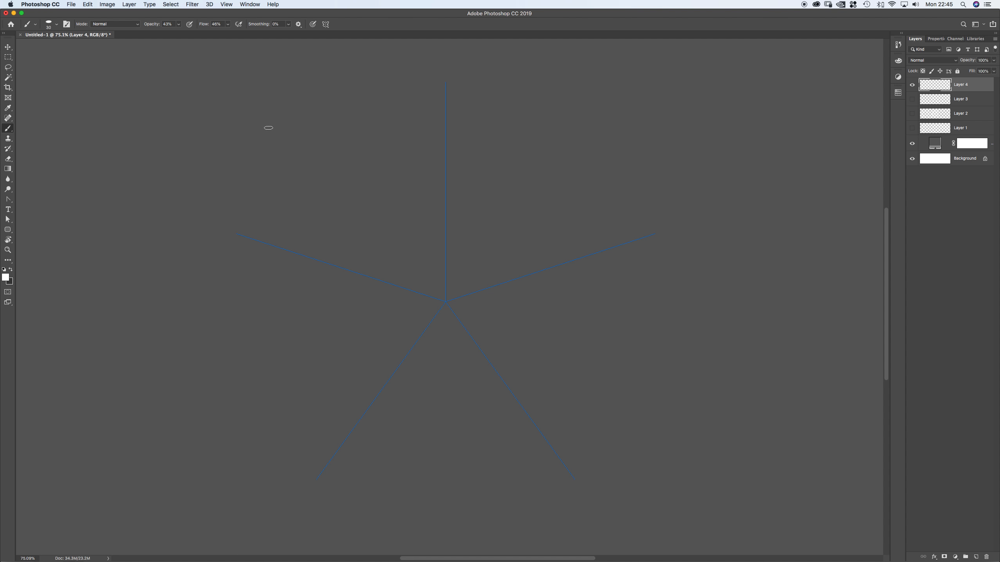
Switch from Photoshop to the empty SketchBook canvas and turn on radial symmetry with 5 sectors.
{"action": "key", "text": "super+Tab"}
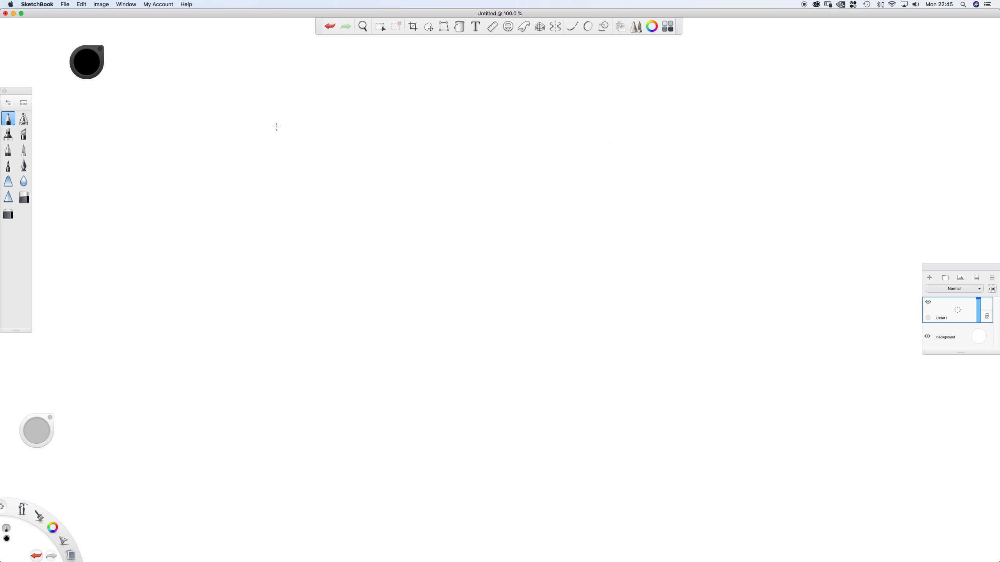
{"action": "key", "text": "super+Tab"}
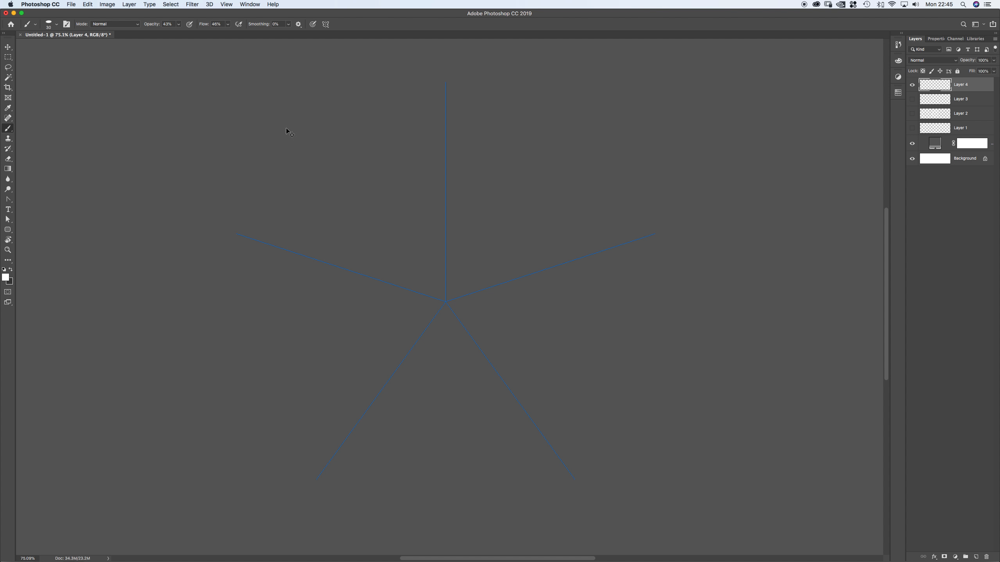
{"action": "key", "text": "super+Tab"}
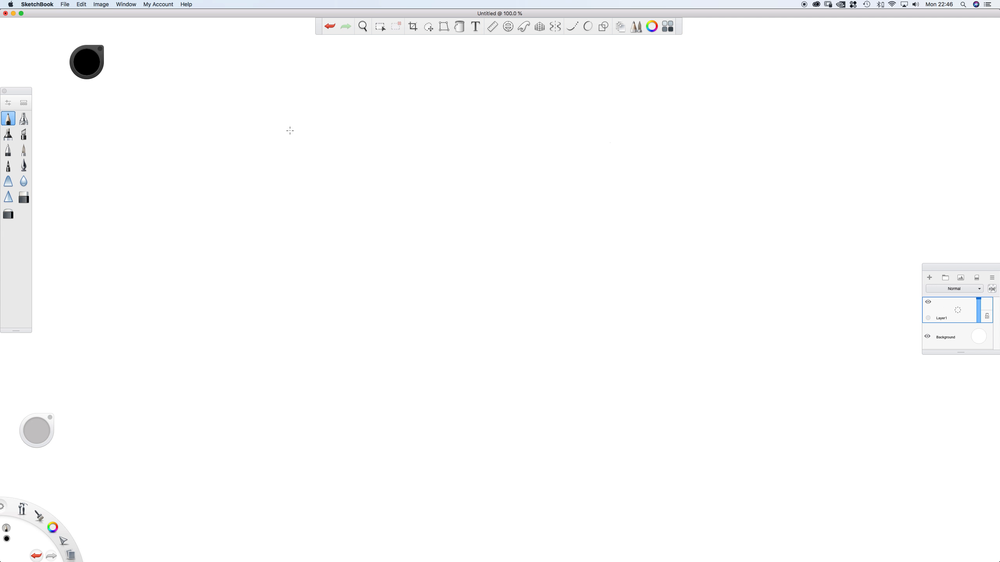
{"action": "key", "text": "e"}
{"action": "key", "text": "e"}
{"action": "left_click", "coordinate": [555, 27]}
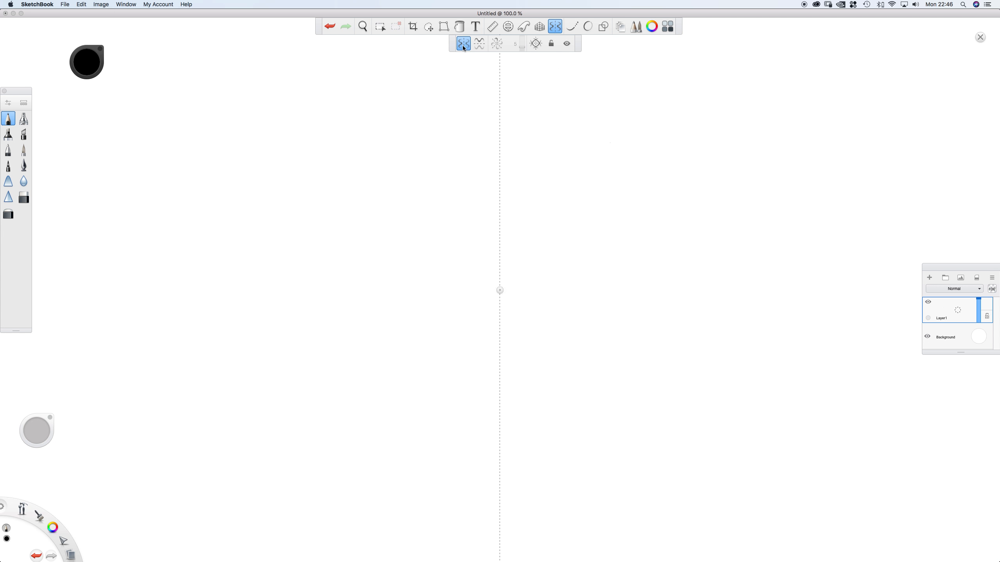
{"action": "left_click", "coordinate": [480, 44]}
{"action": "left_click", "coordinate": [497, 44]}
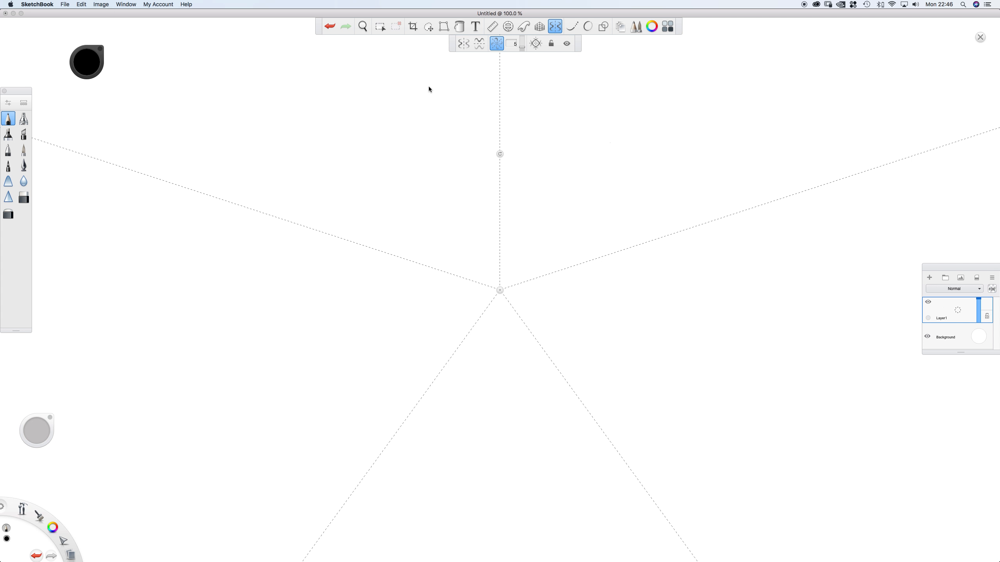
Enlarge an ellipse guide centred on the symmetry axes, add a new layer and trace the wheel's large outer circle on it.
{"action": "left_click", "coordinate": [508, 27]}
{"action": "left_click", "coordinate": [361, 290]}
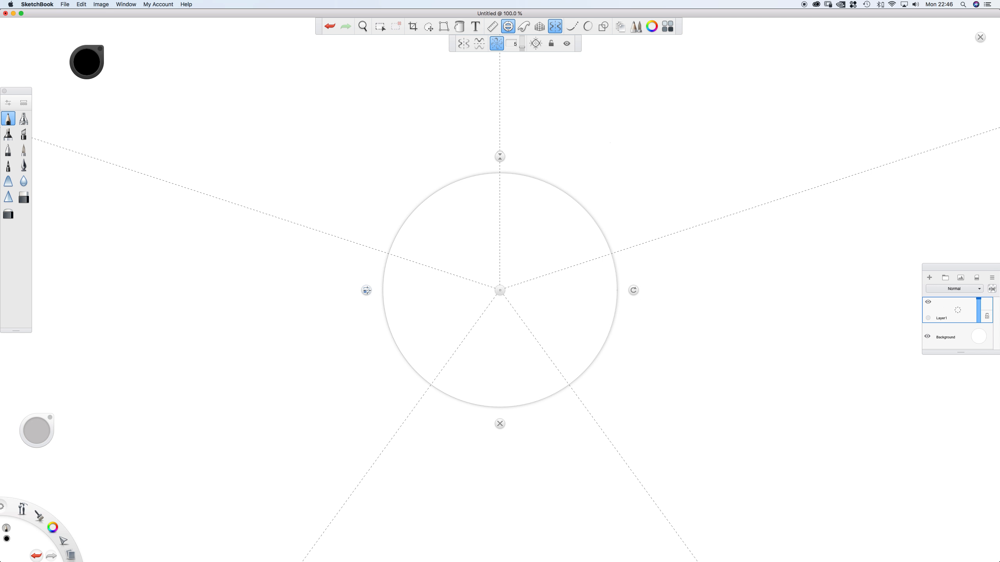
{"action": "left_click_drag", "start_coordinate": [366, 290], "coordinate": [272, 288]}
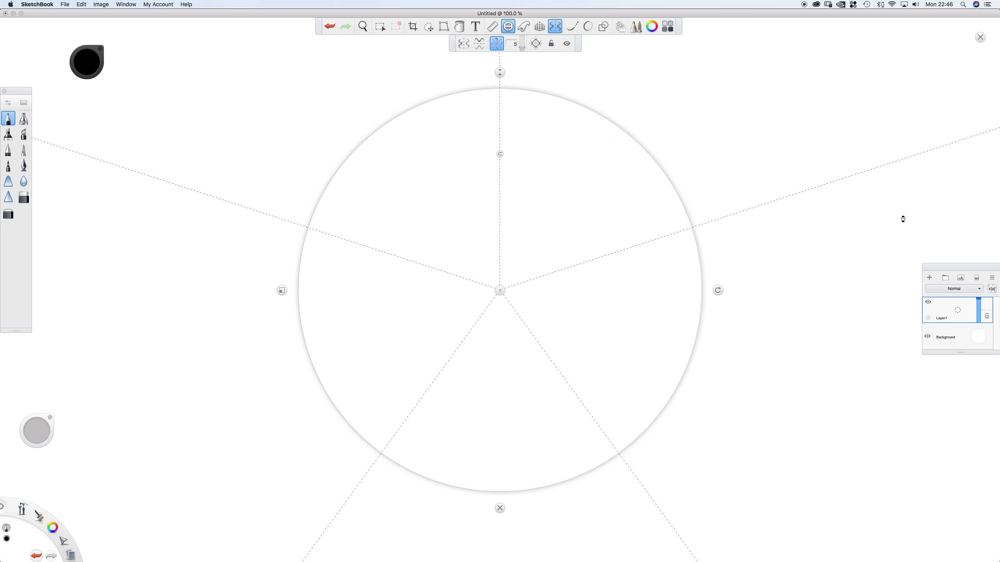
{"action": "key", "text": "super+shift+n"}
{"action": "mouse_move", "coordinate": [485, 101]}
{"action": "left_mouse_down"}
{"action": "mouse_move", "coordinate": [377, 129]}
{"action": "mouse_move", "coordinate": [566, 479]}
{"action": "mouse_move", "coordinate": [643, 210]}
{"action": "left_mouse_up"}
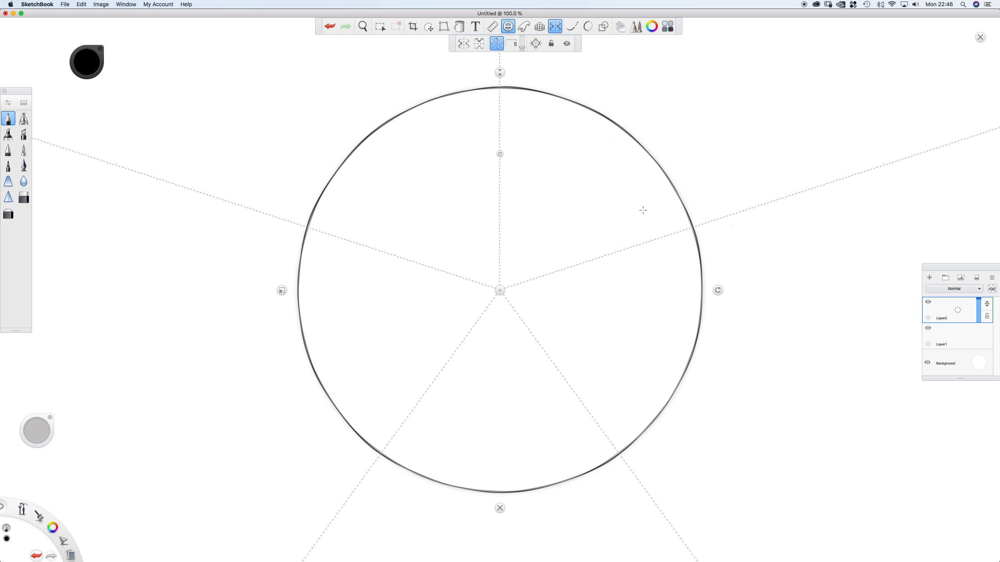
Draw a smaller hub circle around the wheel's centre with the ellipse guide and lock the symmetry centre.
{"action": "left_click_drag", "start_coordinate": [283, 290], "coordinate": [429, 290]}
{"action": "left_click_drag", "start_coordinate": [471, 245], "coordinate": [442, 327]}
{"action": "mouse_move", "coordinate": [430, 291]}
{"action": "left_mouse_down"}
{"action": "mouse_move", "coordinate": [480, 299]}
{"action": "mouse_move", "coordinate": [500, 290]}
{"action": "mouse_move", "coordinate": [498, 238]}
{"action": "mouse_move", "coordinate": [500, 290]}
{"action": "left_mouse_up"}
{"action": "left_click", "coordinate": [551, 43]}
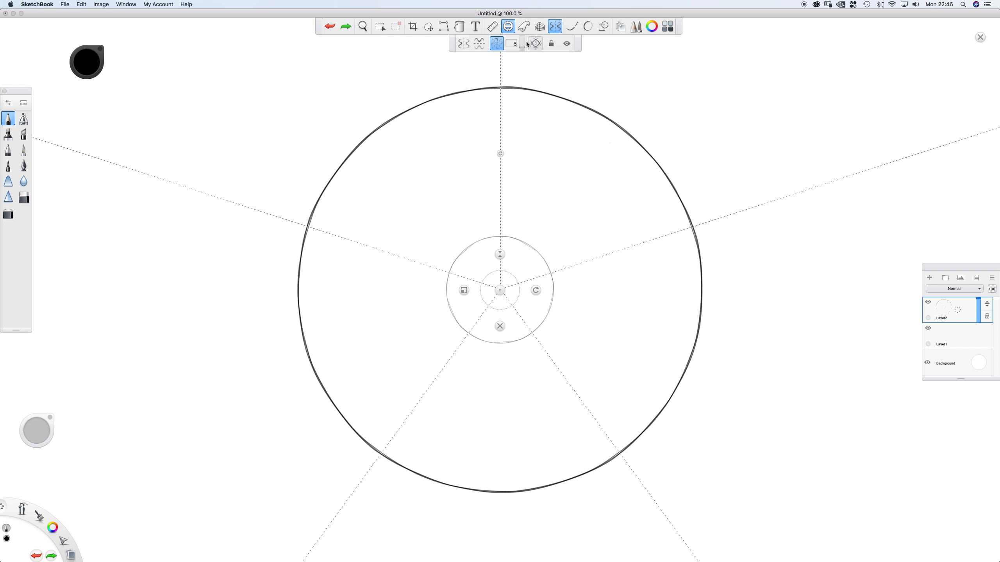
{"action": "left_click", "coordinate": [555, 44]}
Add five small lug circles along the hub circle and draw an inner rim circle just inside the outer circle.
{"action": "mouse_move", "coordinate": [500, 290]}
{"action": "left_mouse_down"}
{"action": "mouse_move", "coordinate": [488, 286]}
{"action": "mouse_move", "coordinate": [500, 237]}
{"action": "mouse_move", "coordinate": [470, 238]}
{"action": "mouse_move", "coordinate": [500, 237]}
{"action": "mouse_move", "coordinate": [499, 251]}
{"action": "mouse_move", "coordinate": [468, 241]}
{"action": "mouse_move", "coordinate": [501, 288]}
{"action": "mouse_move", "coordinate": [395, 269]}
{"action": "mouse_move", "coordinate": [501, 289]}
{"action": "left_mouse_up"}
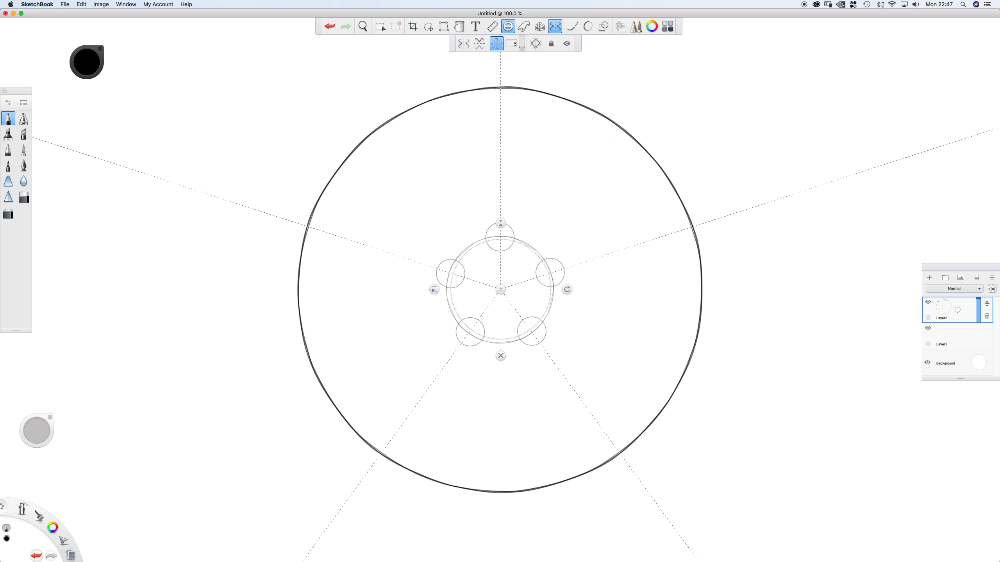
{"action": "left_click_drag", "start_coordinate": [434, 290], "coordinate": [309, 214]}
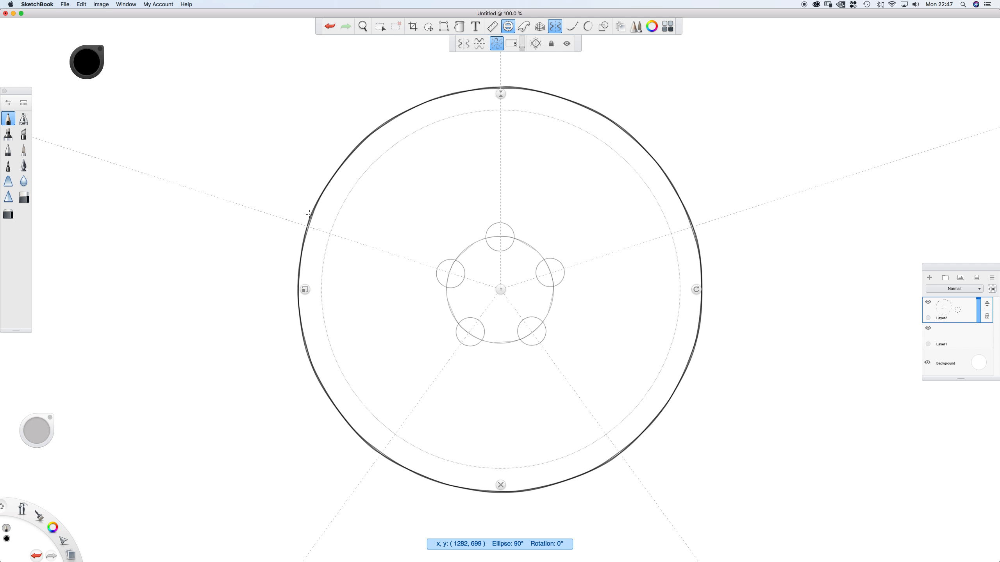
{"action": "mouse_move", "coordinate": [387, 152]}
{"action": "left_mouse_down"}
{"action": "mouse_move", "coordinate": [356, 249]}
{"action": "mouse_move", "coordinate": [453, 146]}
{"action": "left_mouse_up"}
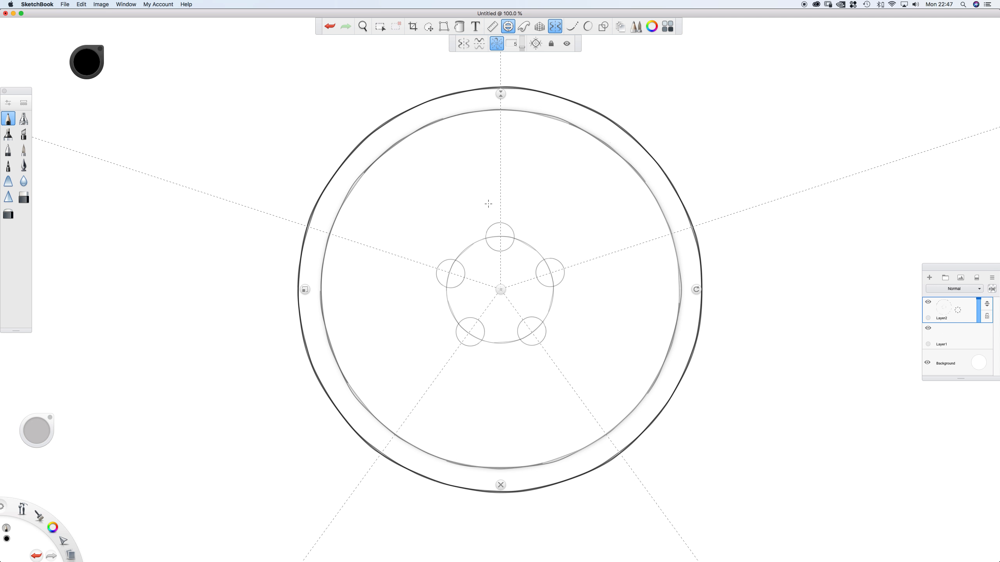
Add a new layer, lower the opacity of Layer2 holding the guide circles, and make the new layer active.
{"action": "left_click_drag", "start_coordinate": [958, 311], "coordinate": [945, 273]}
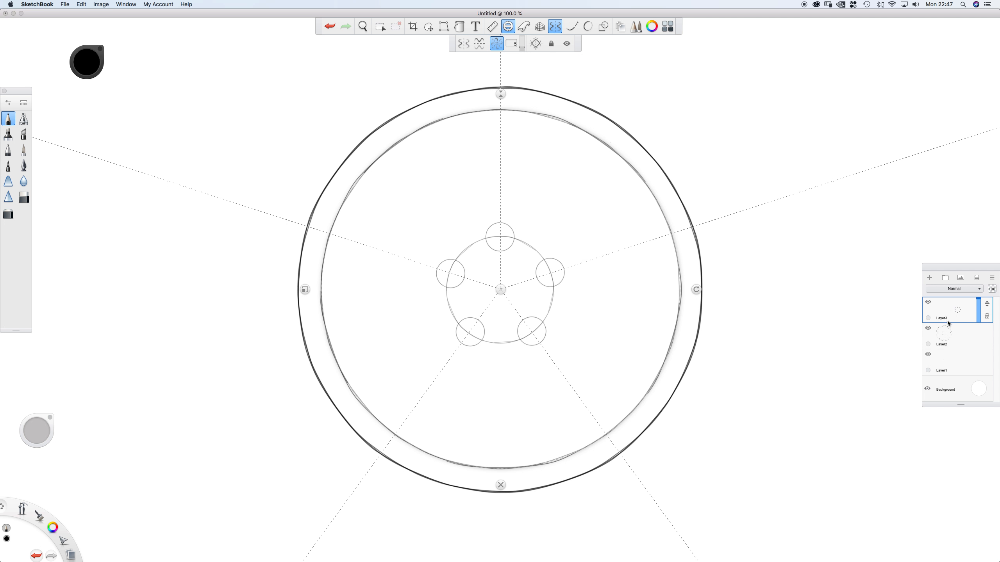
{"action": "left_click", "coordinate": [962, 337]}
{"action": "left_click", "coordinate": [987, 343]}
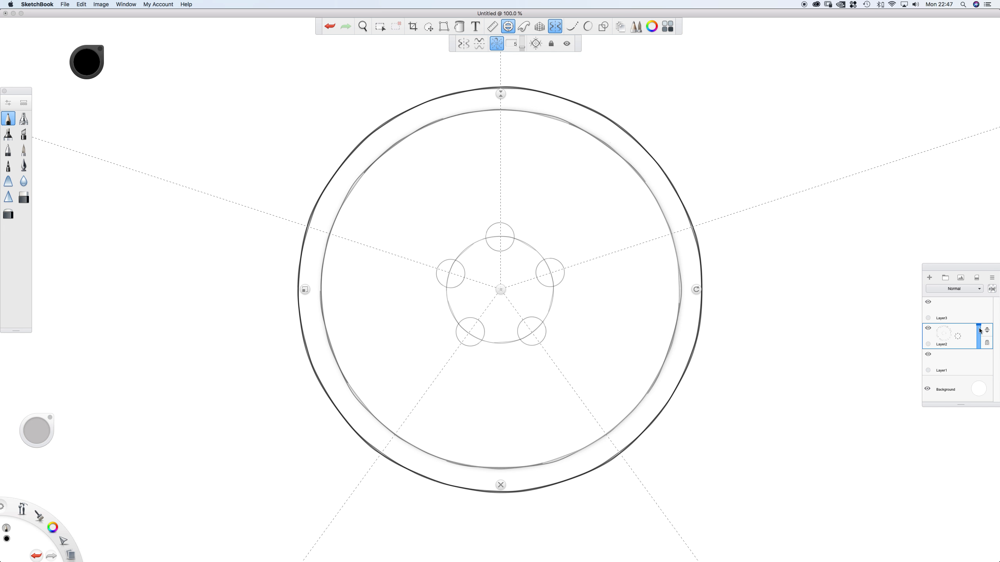
{"action": "left_click_drag", "start_coordinate": [980, 331], "coordinate": [975, 337]}
{"action": "left_click", "coordinate": [950, 311]}
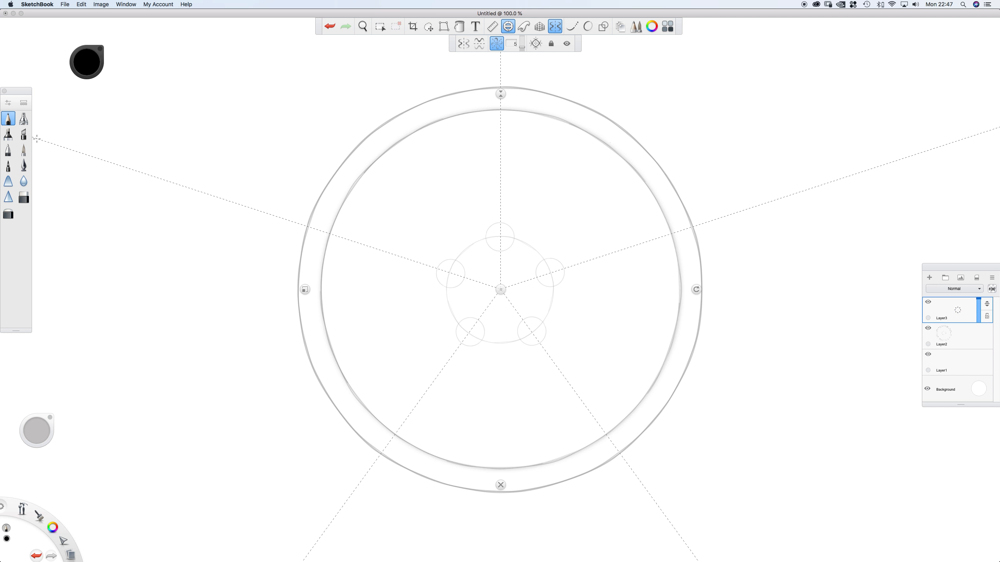
Draw a dark arc along part of the inner rim circle in each of the five sectors and hide the ellipse guide.
{"action": "mouse_move", "coordinate": [404, 90]}
{"action": "left_mouse_down"}
{"action": "mouse_move", "coordinate": [423, 154]}
{"action": "mouse_move", "coordinate": [315, 172]}
{"action": "mouse_move", "coordinate": [333, 161]}
{"action": "left_mouse_up"}
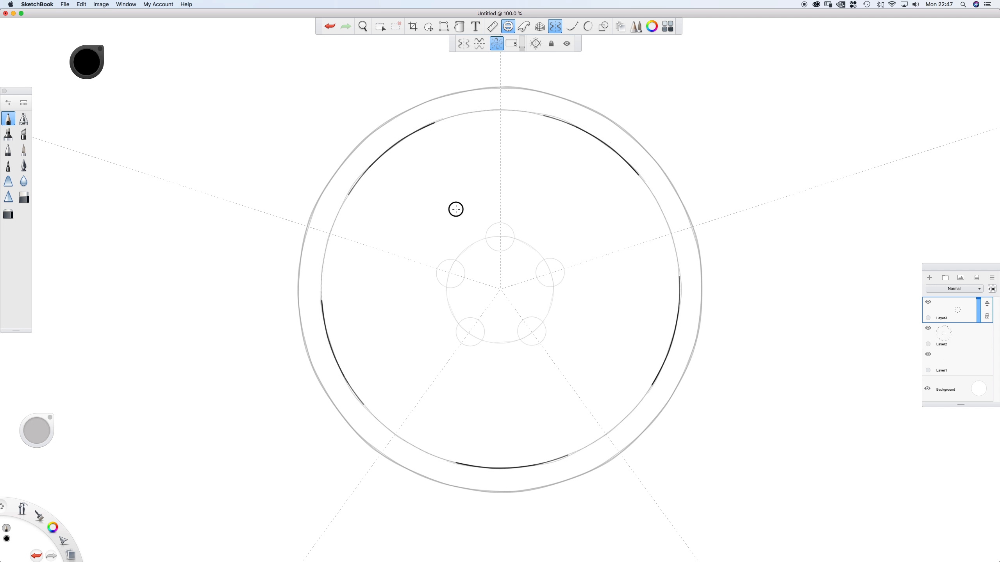
{"action": "key", "text": "e"}
Sketch five-fold spoke lines from the rim towards the hub and add slanted strokes crossing between them.
{"action": "left_click_drag", "start_coordinate": [354, 195], "coordinate": [462, 243]}
{"action": "left_click_drag", "start_coordinate": [447, 112], "coordinate": [476, 224]}
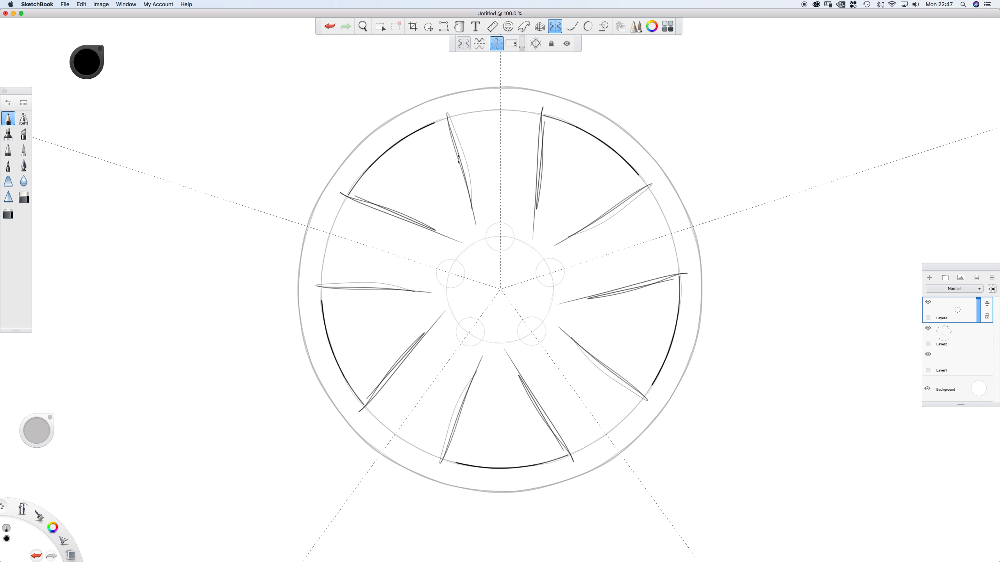
{"action": "mouse_move", "coordinate": [427, 183]}
{"action": "left_mouse_down"}
{"action": "mouse_move", "coordinate": [387, 141]}
{"action": "mouse_move", "coordinate": [404, 170]}
{"action": "mouse_move", "coordinate": [390, 179]}
{"action": "mouse_move", "coordinate": [414, 171]}
{"action": "left_mouse_up"}
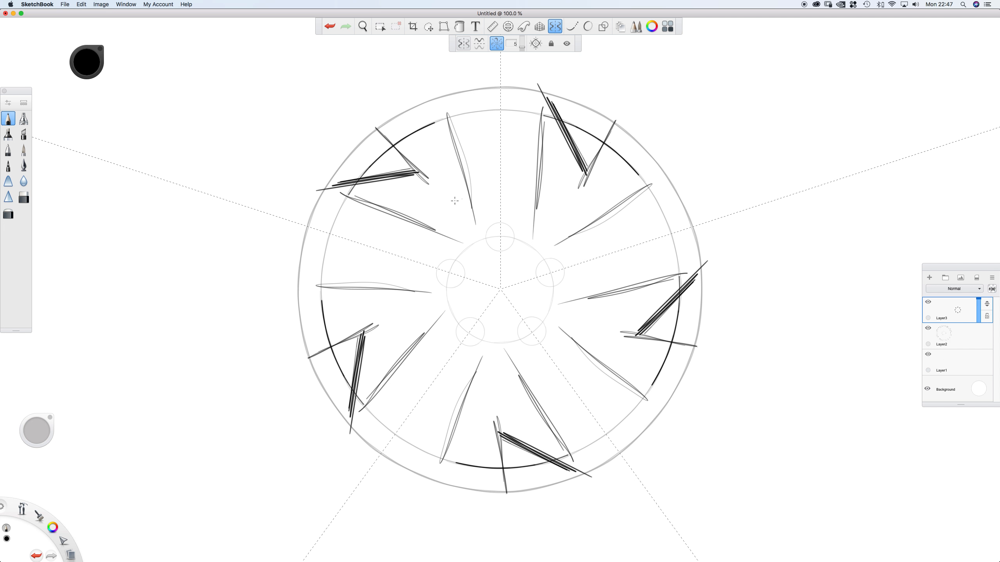
{"action": "left_click_drag", "start_coordinate": [470, 195], "coordinate": [319, 214]}
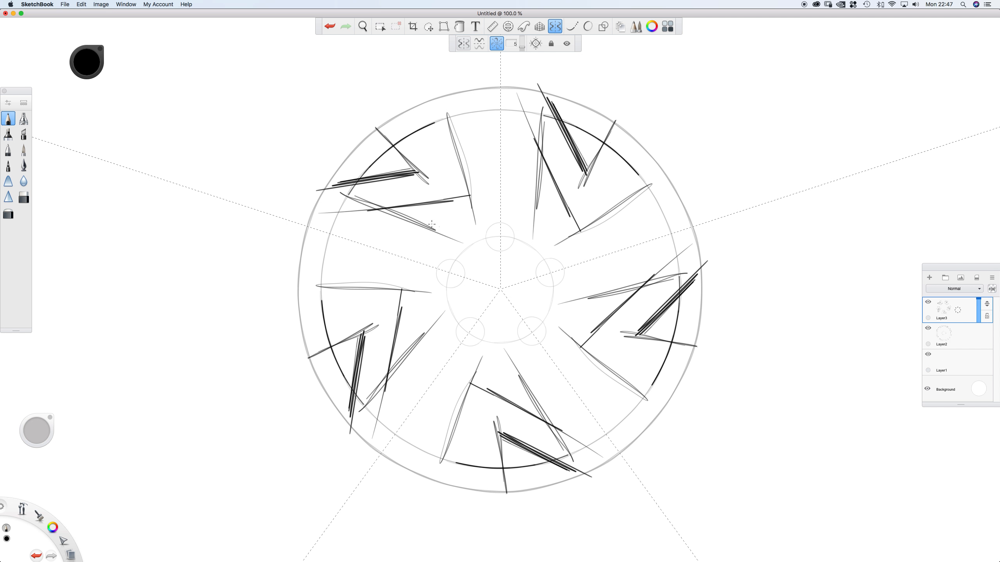
Try radial symmetry with 11 sectors by sketching straight spokes and zigzag strokes between the rim and hub.
{"action": "left_click", "coordinate": [522, 45]}
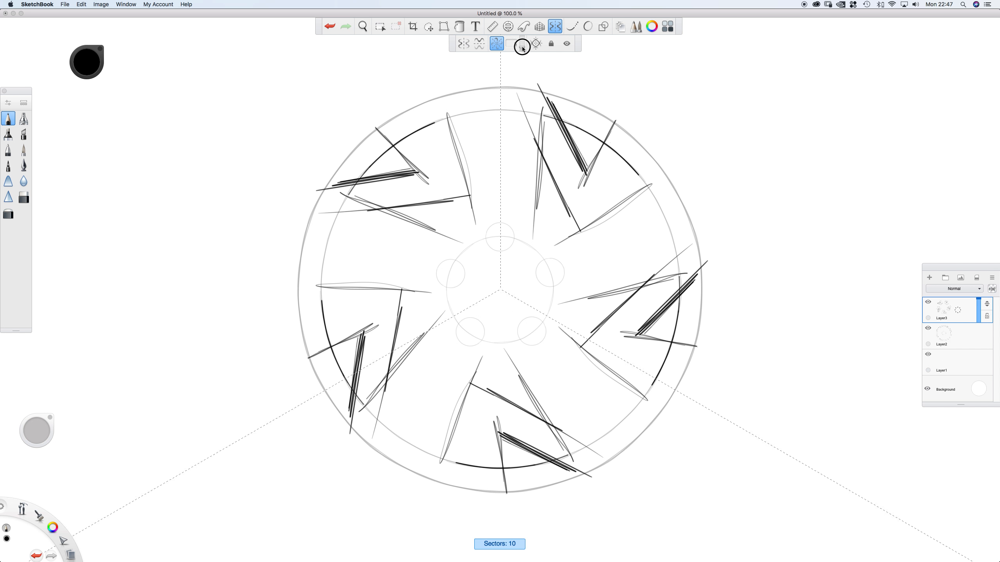
{"action": "left_click", "coordinate": [522, 45]}
{"action": "left_click", "coordinate": [521, 45]}
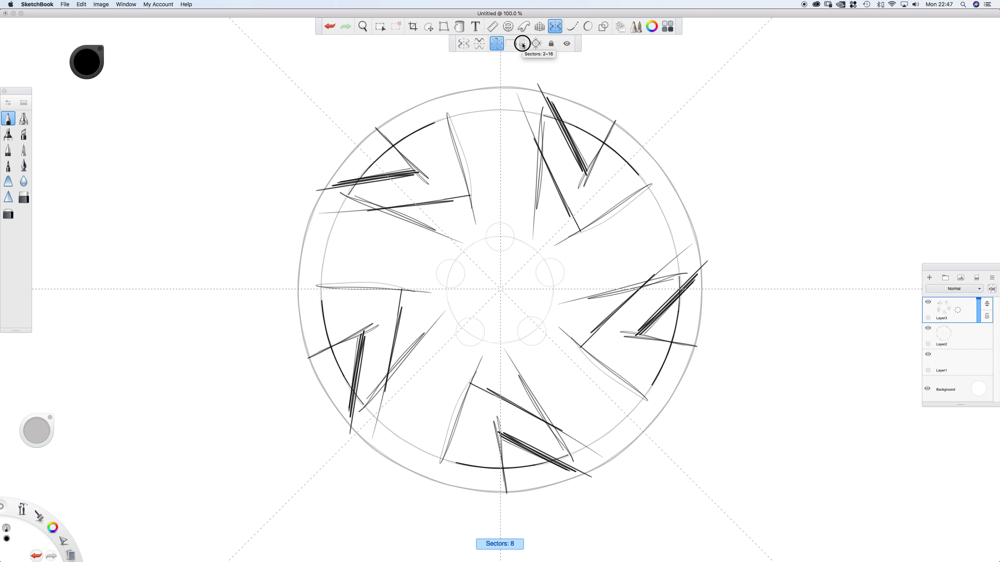
{"action": "left_click", "coordinate": [522, 45]}
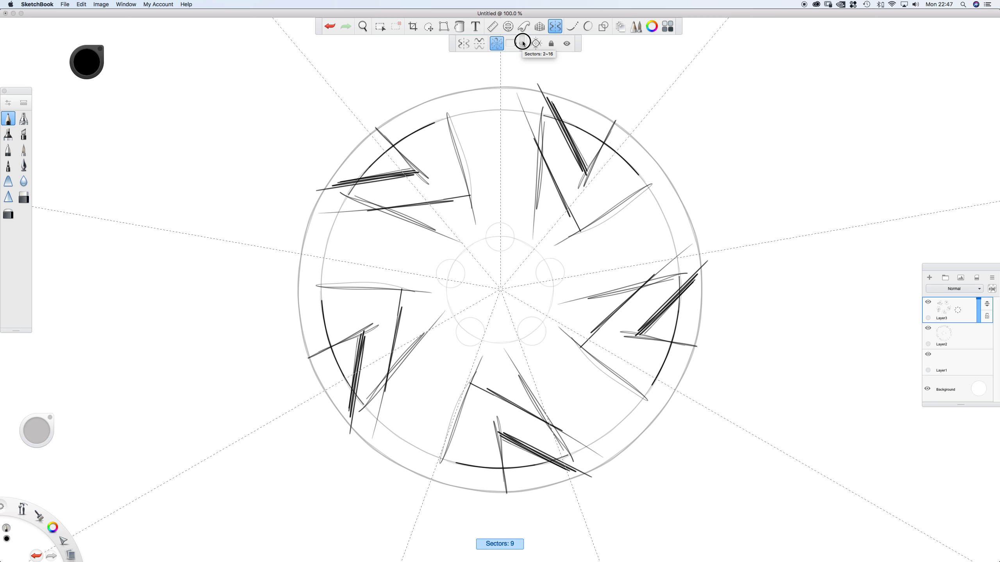
{"action": "left_click", "coordinate": [522, 45]}
{"action": "left_click", "coordinate": [522, 45]}
{"action": "left_click_drag", "start_coordinate": [387, 112], "coordinate": [457, 214]}
{"action": "left_click_drag", "start_coordinate": [453, 133], "coordinate": [466, 229]}
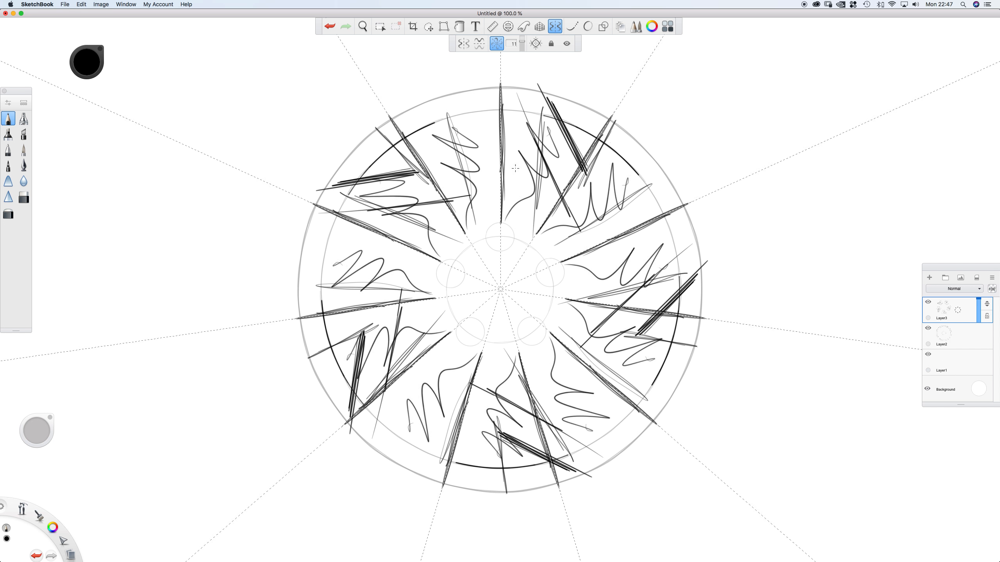
Set the radial symmetry to 16 sectors and scribble a test stroke from the rim to the wheel's centre.
{"action": "left_click_drag", "start_coordinate": [522, 42], "coordinate": [522, 34]}
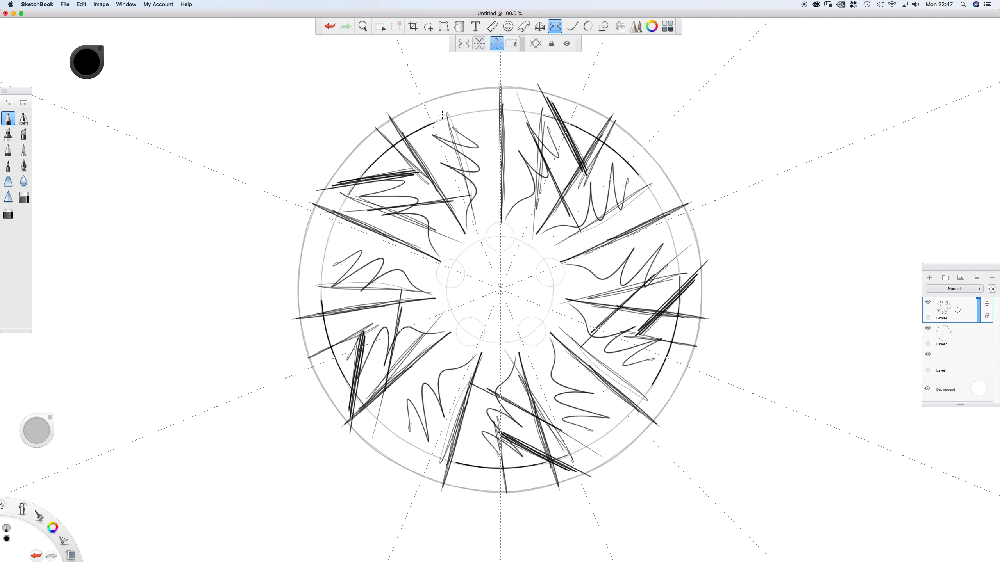
{"action": "mouse_move", "coordinate": [442, 114]}
{"action": "left_mouse_down"}
{"action": "mouse_move", "coordinate": [445, 141]}
{"action": "mouse_move", "coordinate": [499, 204]}
{"action": "mouse_move", "coordinate": [499, 287]}
{"action": "left_mouse_up"}
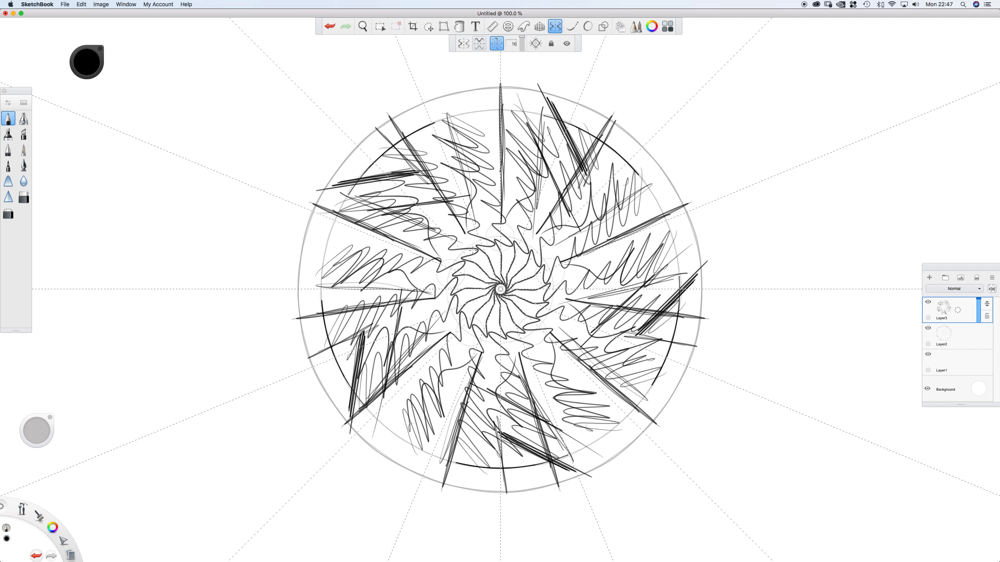
Undo the test strokes and spoke sketches back to the five dark arcs on the inner rim.
{"action": "key", "text": "super+z"}
{"action": "key", "text": "super+z"}
{"action": "key", "text": "super+z"}
{"action": "key", "text": "super+z"}
{"action": "key", "text": "super+z"}
{"action": "key", "text": "super+z"}
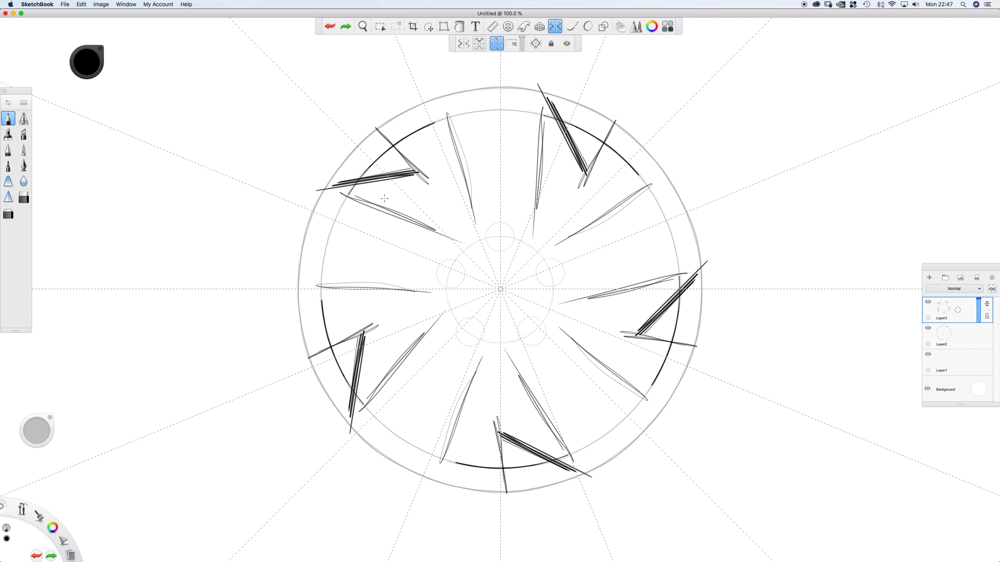
{"action": "key", "text": "super+z"}
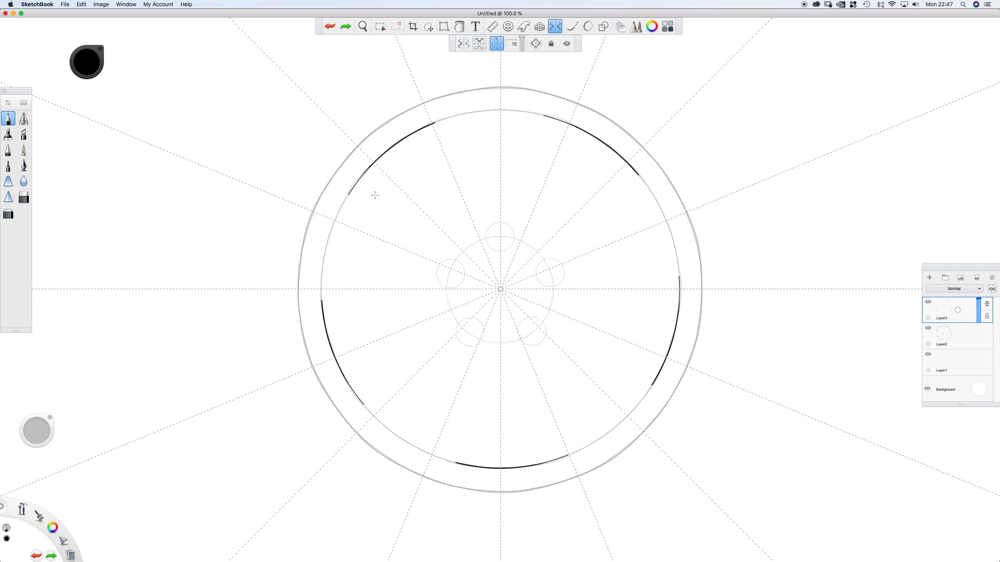
Sketch slanted lines and narrow double-line spokes running from the rim towards the hub in all 16 sectors.
{"action": "left_click_drag", "start_coordinate": [450, 200], "coordinate": [321, 203]}
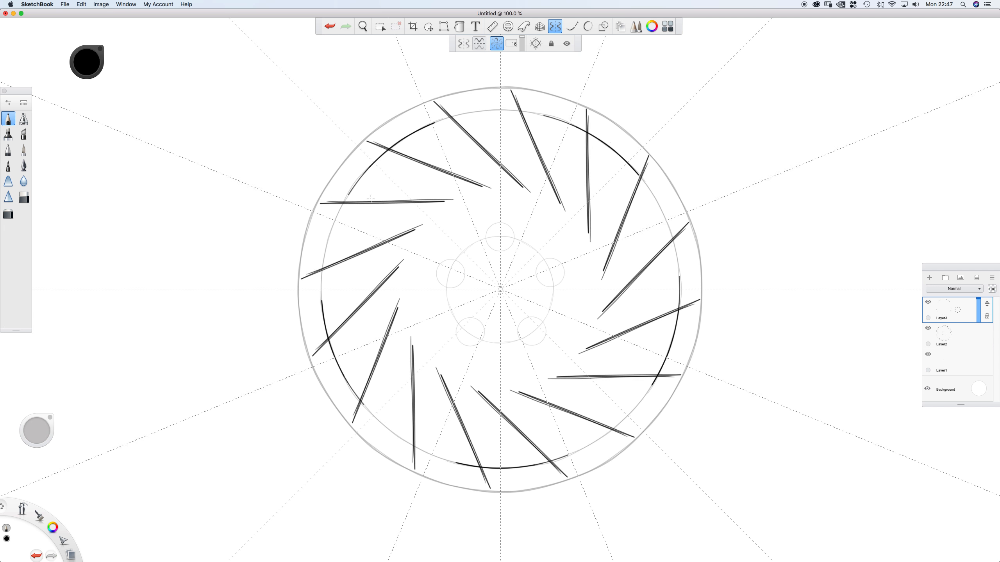
{"action": "left_click_drag", "start_coordinate": [348, 165], "coordinate": [474, 250]}
{"action": "left_click_drag", "start_coordinate": [475, 250], "coordinate": [370, 179]}
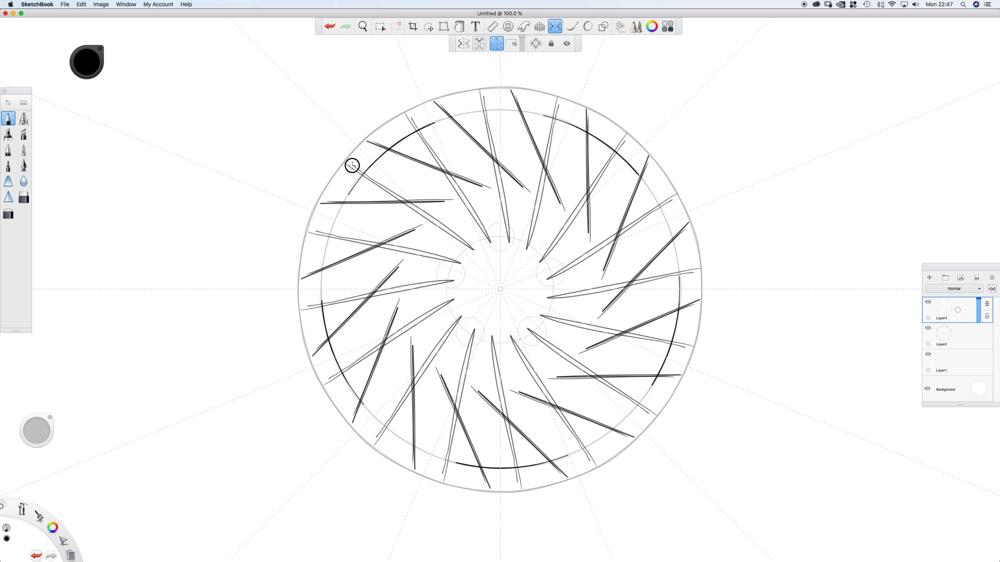
Reduce the radial symmetry to 6 sectors and draw long, dark double strokes from the rim past the hub.
{"action": "left_click_drag", "start_coordinate": [522, 38], "coordinate": [522, 47]}
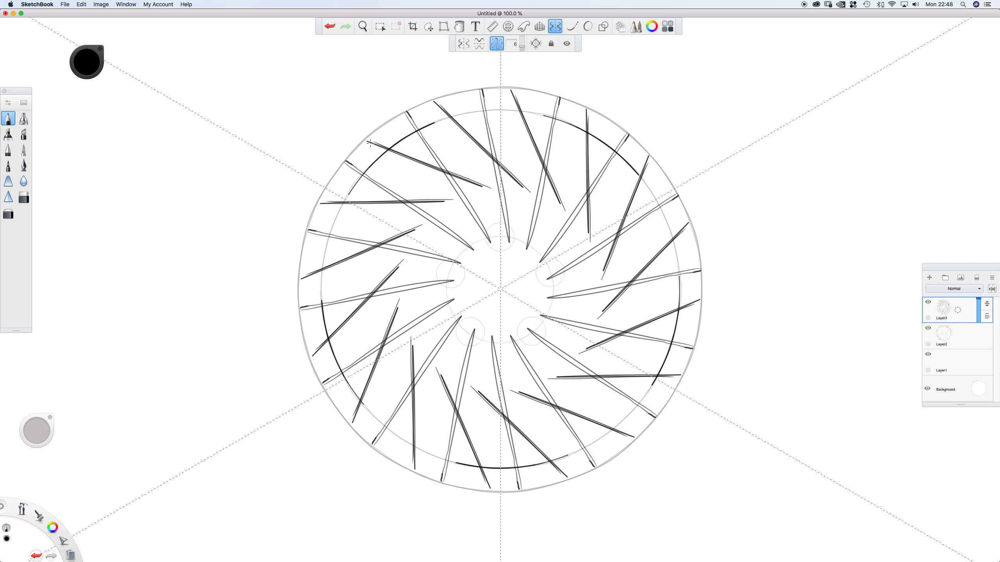
{"action": "left_click_drag", "start_coordinate": [390, 126], "coordinate": [434, 311]}
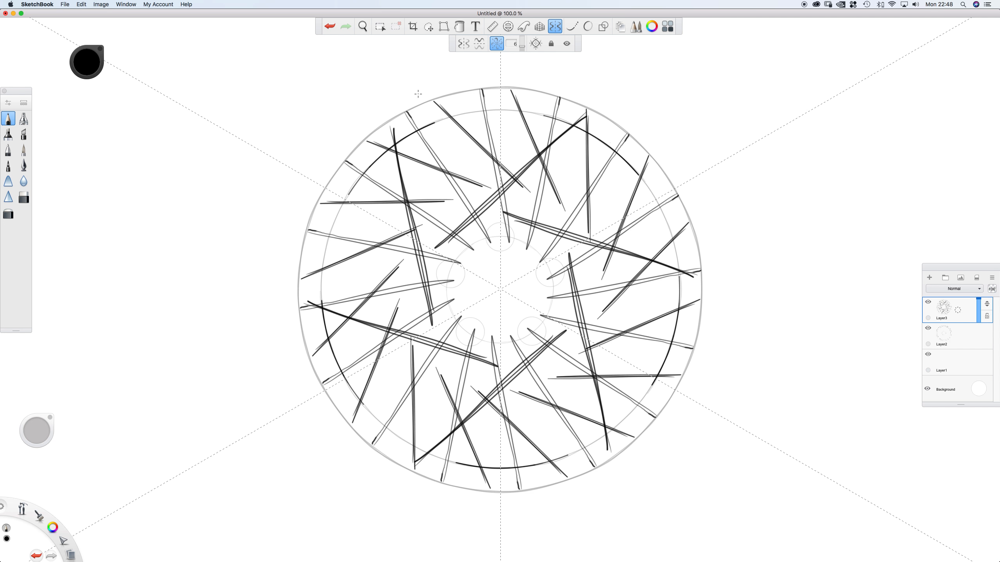
Unlock the symmetry centre and move it to the blank canvas area left of the wheel.
{"action": "left_click", "coordinate": [550, 43]}
{"action": "left_click_drag", "start_coordinate": [500, 289], "coordinate": [181, 248]}
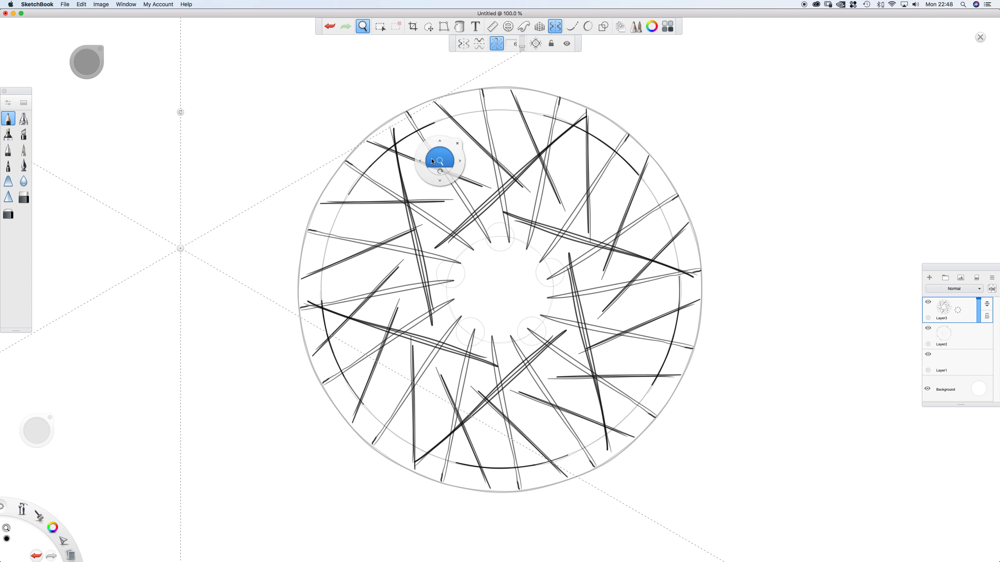
Rotate the relocated symmetry axis clockwise and increase the radial symmetry to 13 sectors.
{"action": "scroll", "coordinate": [406, 157], "scroll_direction": "down", "scroll_amount": 3}
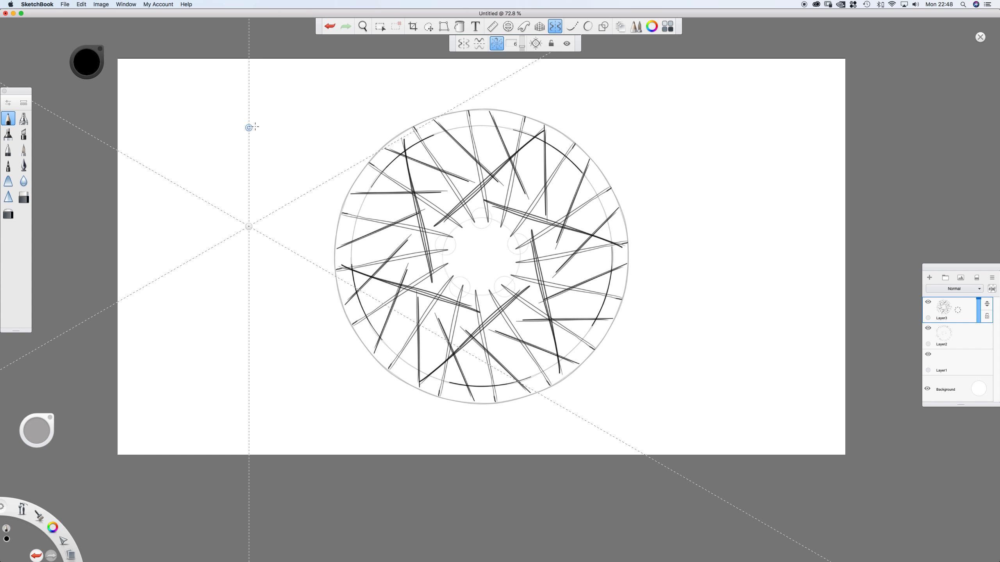
{"action": "left_click_drag", "start_coordinate": [250, 125], "coordinate": [307, 127]}
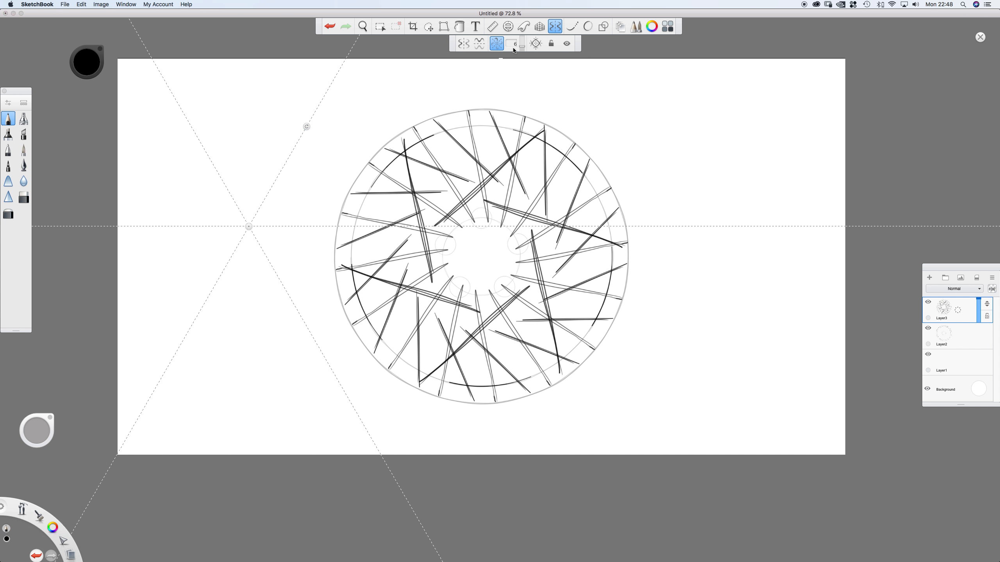
{"action": "left_click_drag", "start_coordinate": [514, 50], "coordinate": [522, 38]}
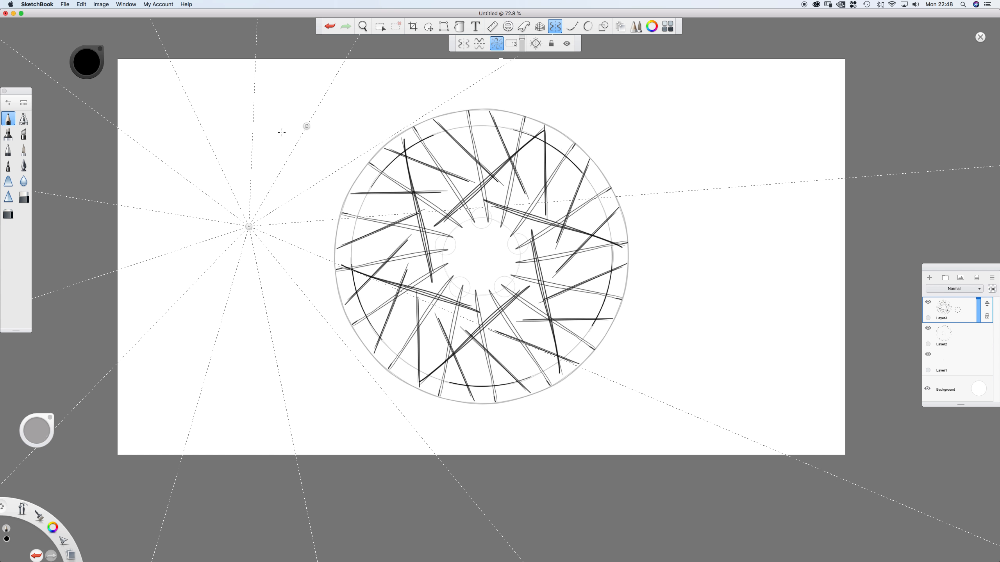
Rotate the radial symmetry axis counterclockwise and hide Layer3 and Layer2.
{"action": "left_click_drag", "start_coordinate": [303, 124], "coordinate": [276, 113]}
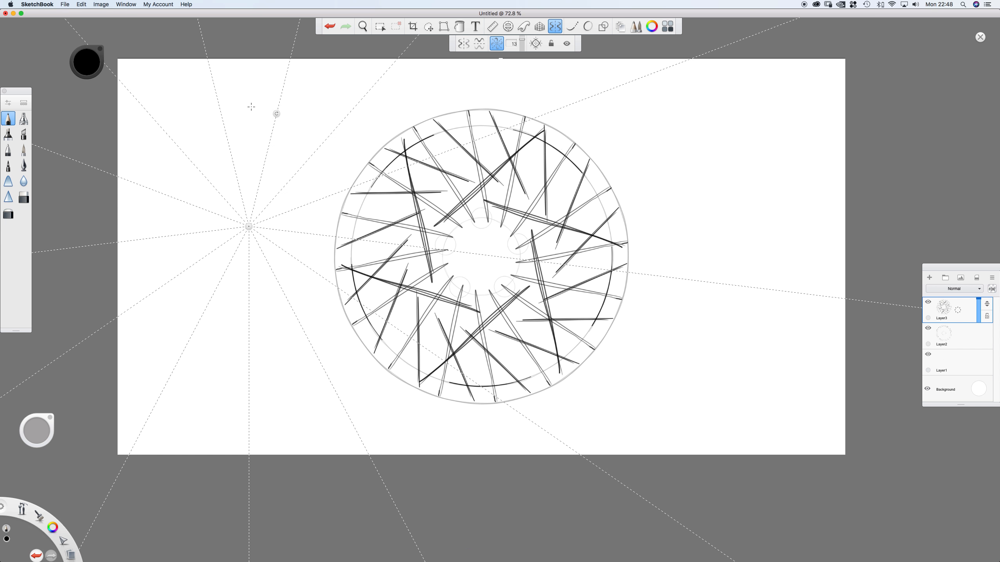
{"action": "left_click", "coordinate": [928, 302]}
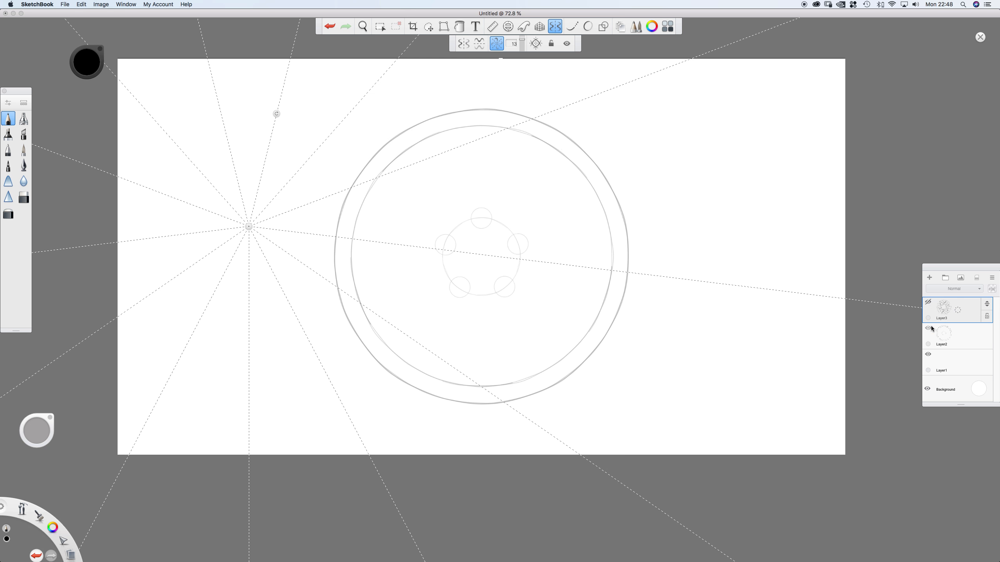
{"action": "left_click", "coordinate": [928, 329]}
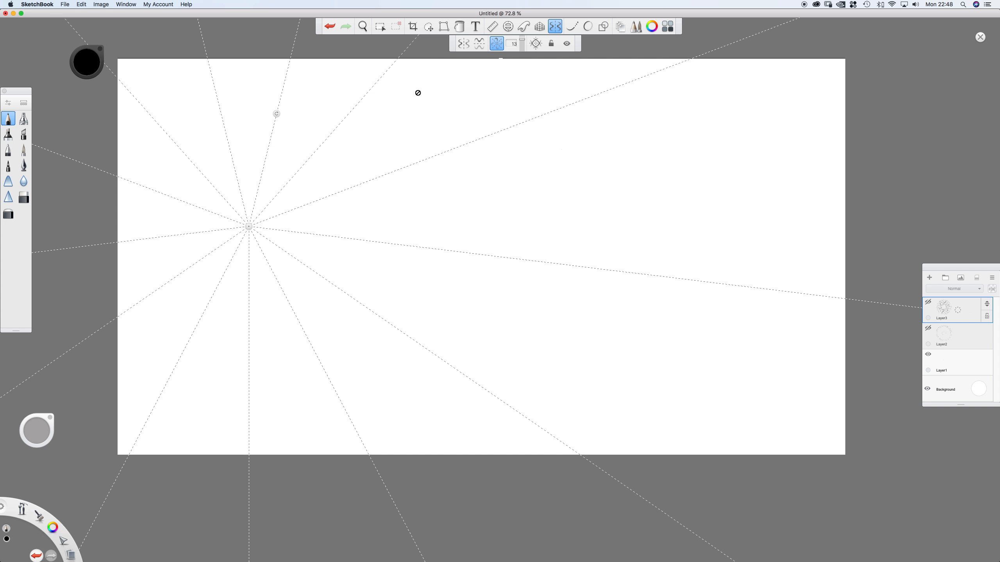
Switch to Photoshop, fit the canvas to the window and turn off the brush's radial symmetry.
{"action": "key", "text": "super+Tab"}
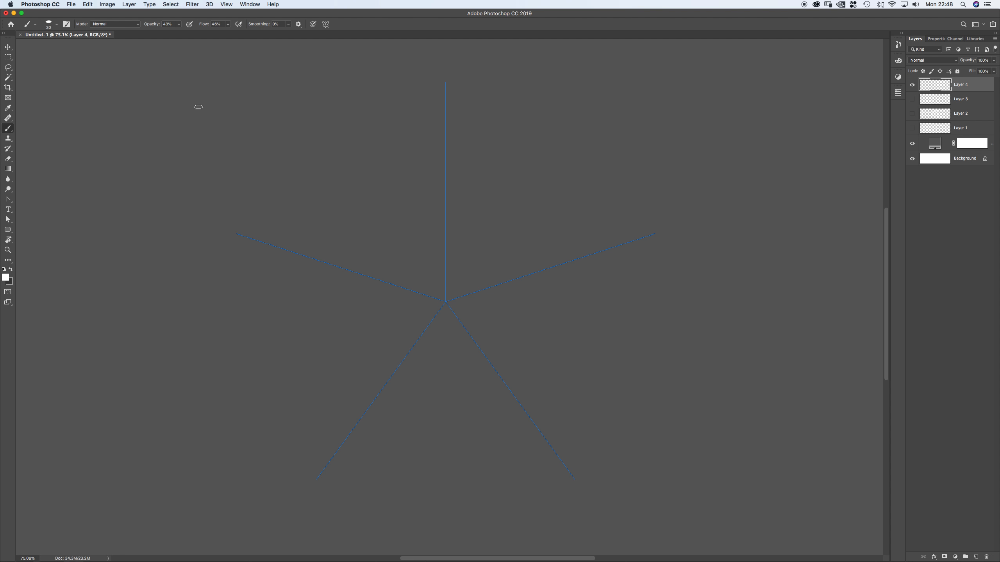
{"action": "key", "text": "v"}
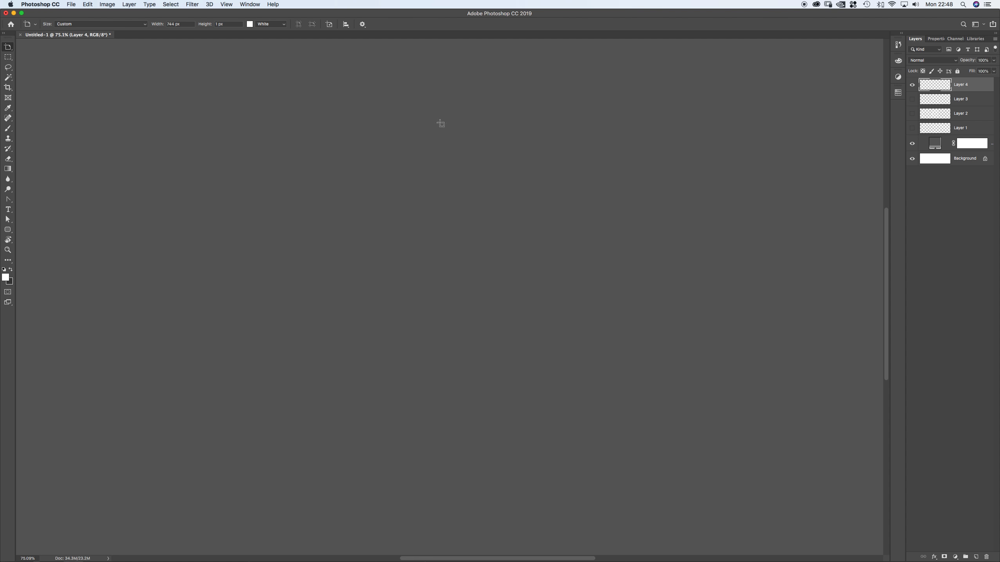
{"action": "mouse_move", "coordinate": [449, 130]}
{"action": "left_mouse_down"}
{"action": "mouse_move", "coordinate": [433, 134]}
{"action": "mouse_move", "coordinate": [453, 132]}
{"action": "left_mouse_up"}
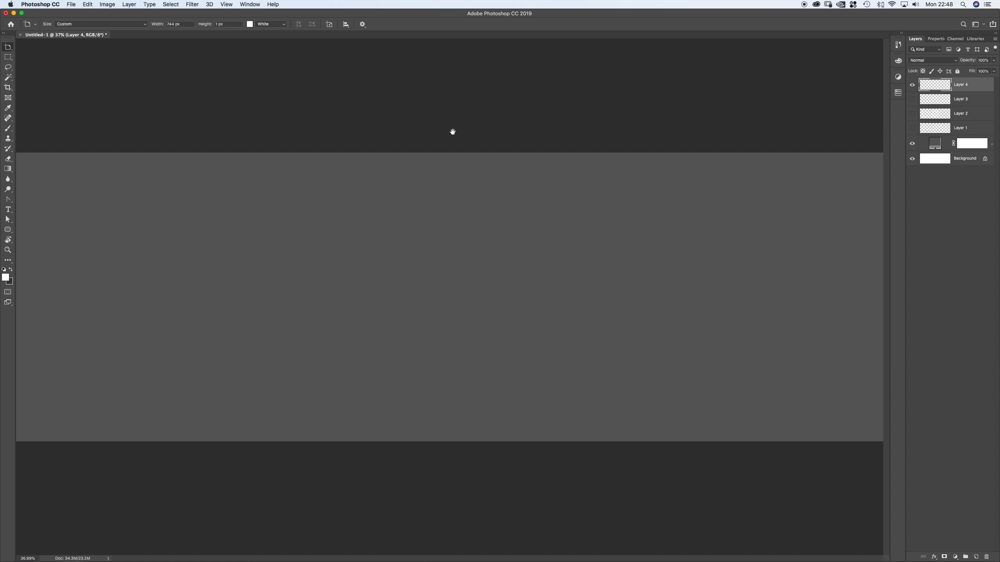
{"action": "mouse_move", "coordinate": [364, 237]}
{"action": "left_mouse_down"}
{"action": "mouse_move", "coordinate": [393, 230]}
{"action": "mouse_move", "coordinate": [363, 225]}
{"action": "left_mouse_up"}
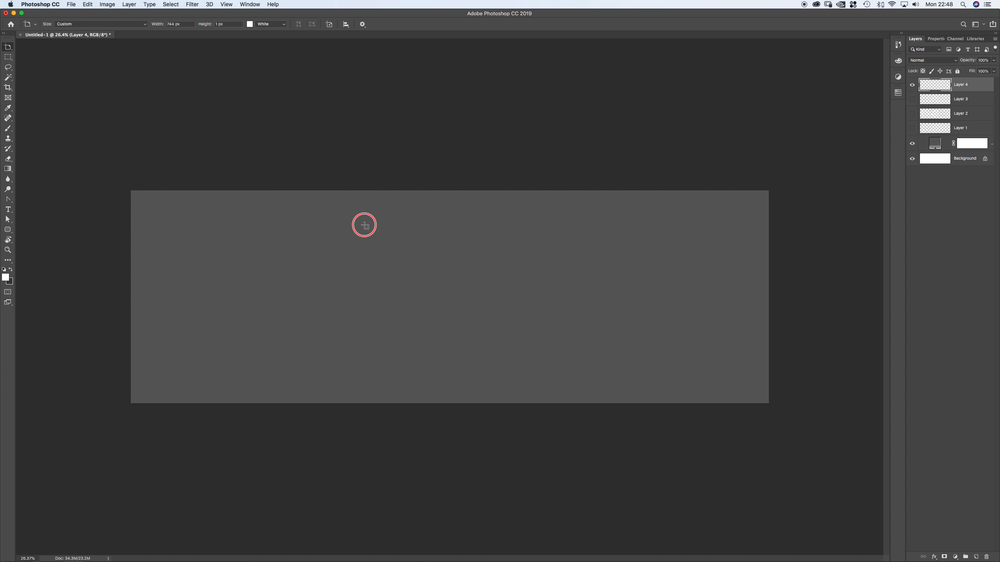
{"action": "key", "text": "super+0"}
{"action": "key", "text": "b"}
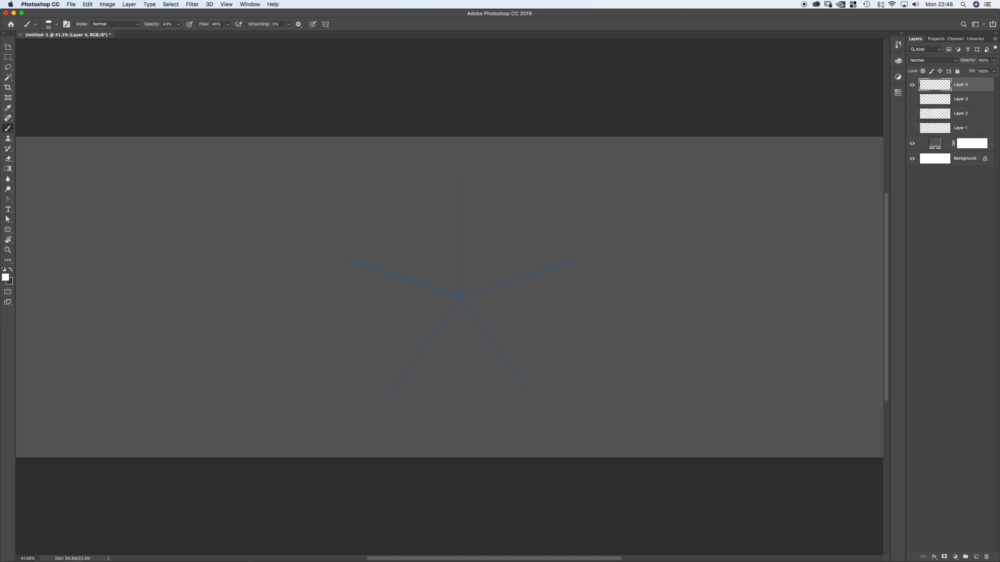
{"action": "left_click", "coordinate": [325, 25]}
{"action": "left_click", "coordinate": [348, 31]}
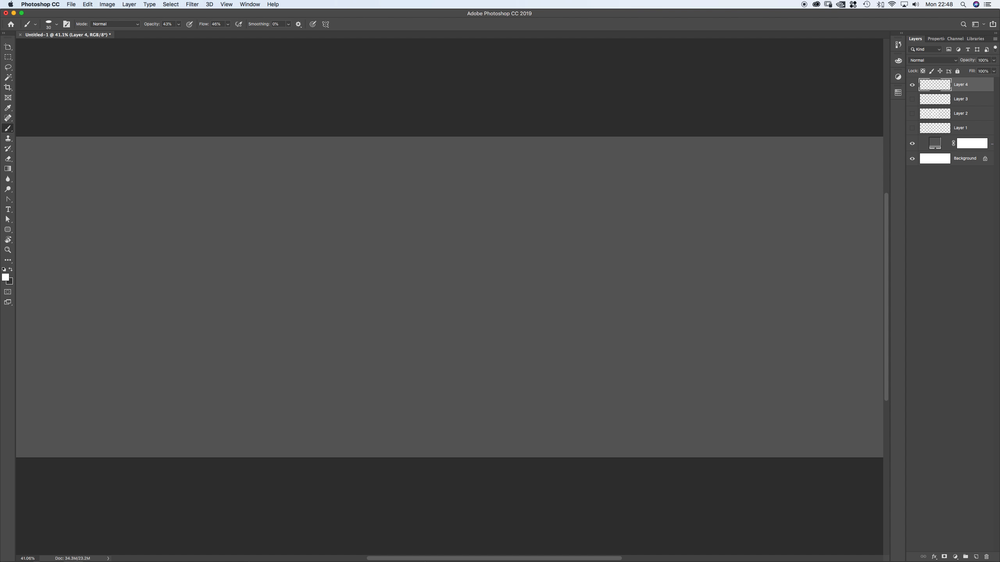
Look for symmetry axis controls in the Move and Path Selection tool options, the list of available panels, and the layer properties.
{"action": "key", "text": "v"}
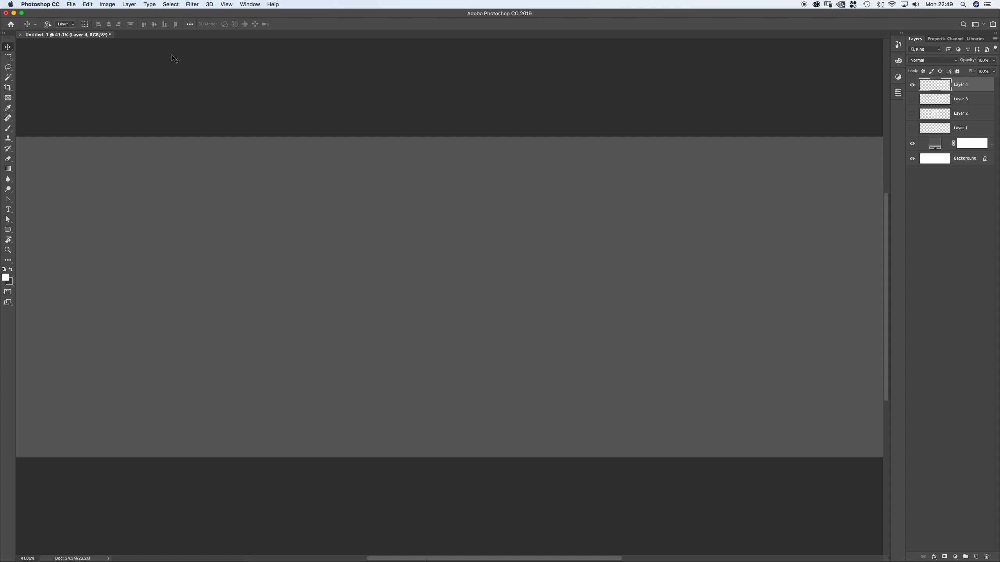
{"action": "key", "text": "b"}
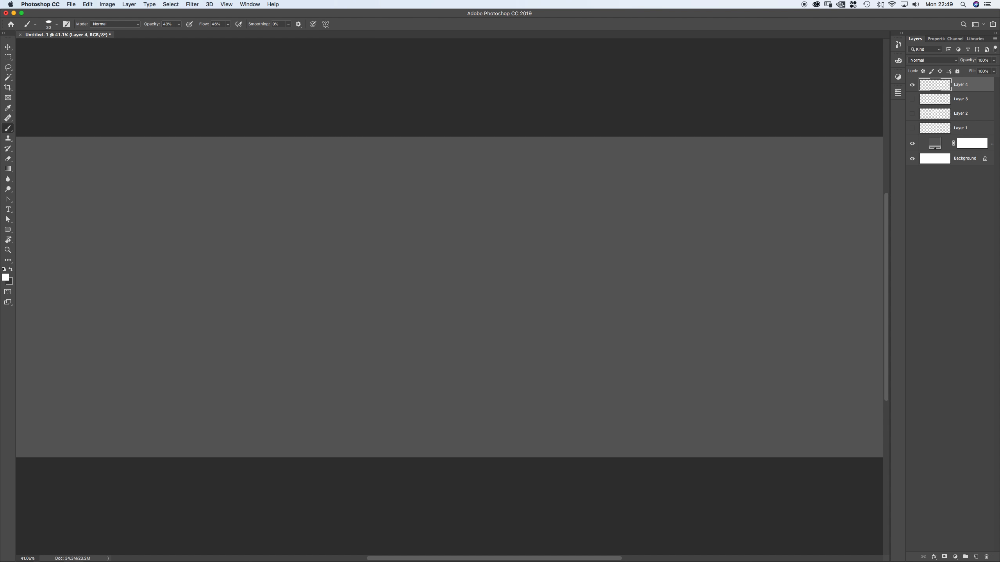
{"action": "left_click", "coordinate": [250, 4]}
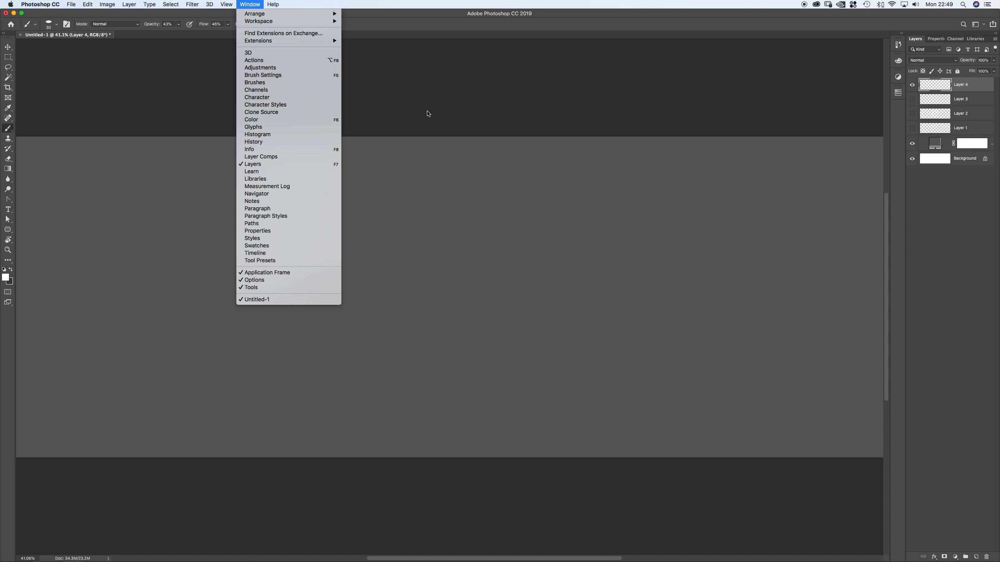
{"action": "left_click", "coordinate": [937, 39]}
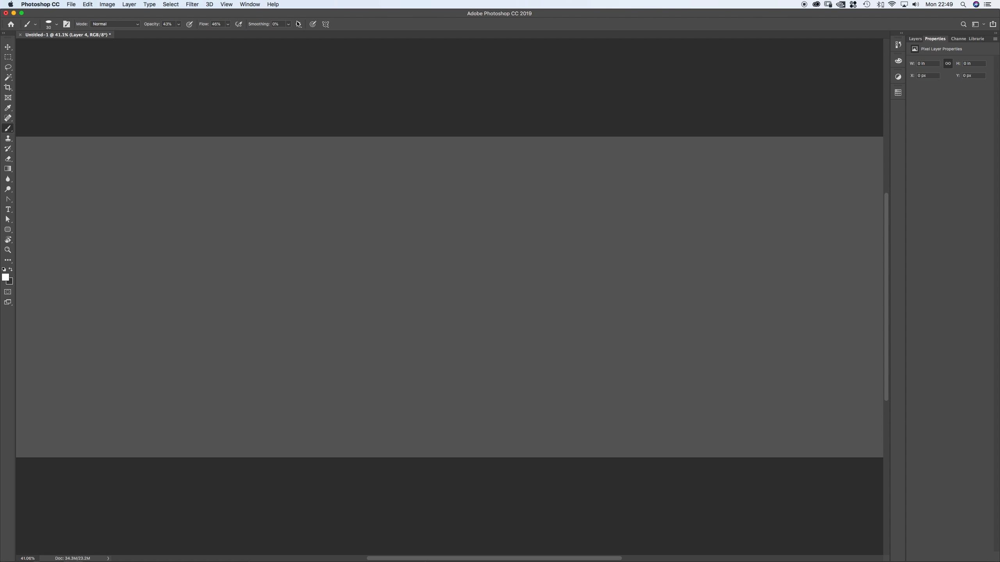
{"action": "left_click", "coordinate": [328, 26]}
{"action": "left_click", "coordinate": [296, 81]}
{"action": "key", "text": "a"}
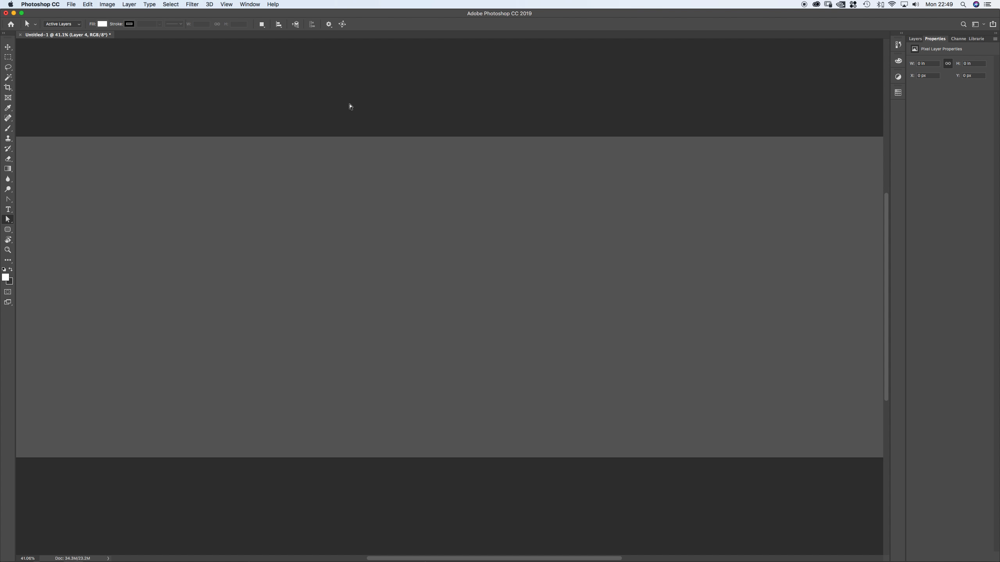
{"action": "key", "text": "b"}
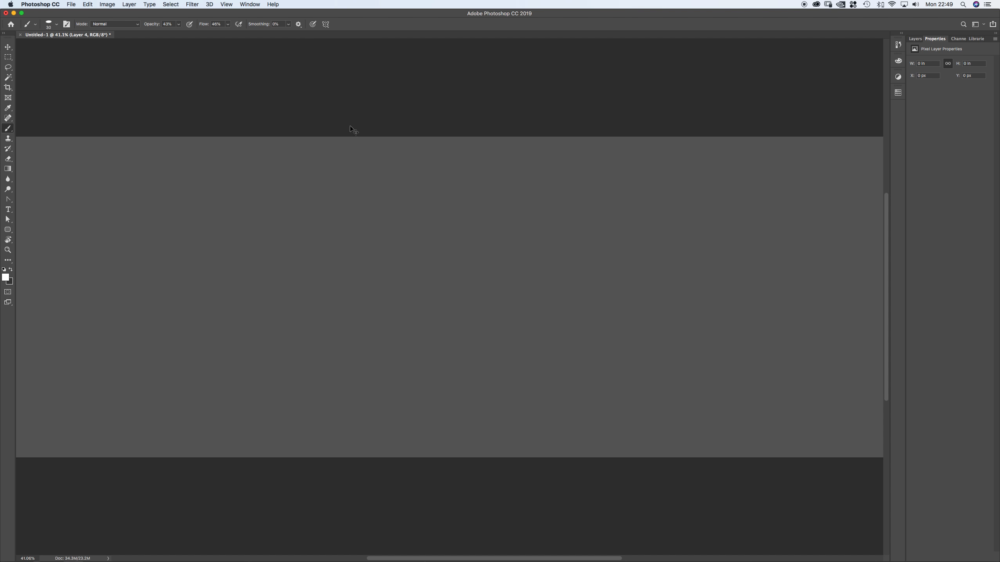
Switch to SketchBook, replace radial symmetry with combined vertical and horizontal symmetry, and lock its centre at X 771, Y 749.
{"action": "key", "text": "super+Tab"}
{"action": "left_click", "coordinate": [495, 45]}
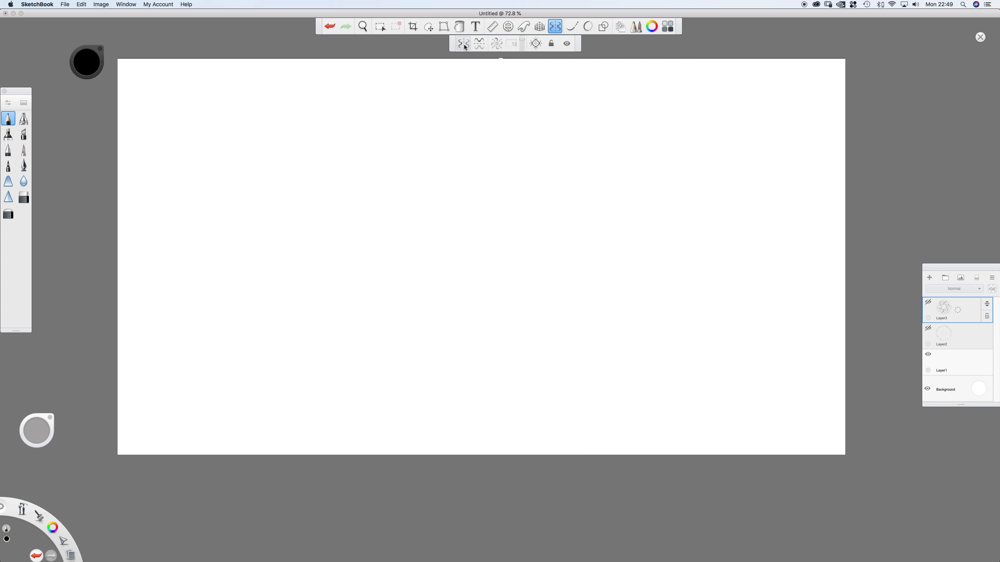
{"action": "left_click", "coordinate": [463, 43]}
{"action": "left_click", "coordinate": [479, 44]}
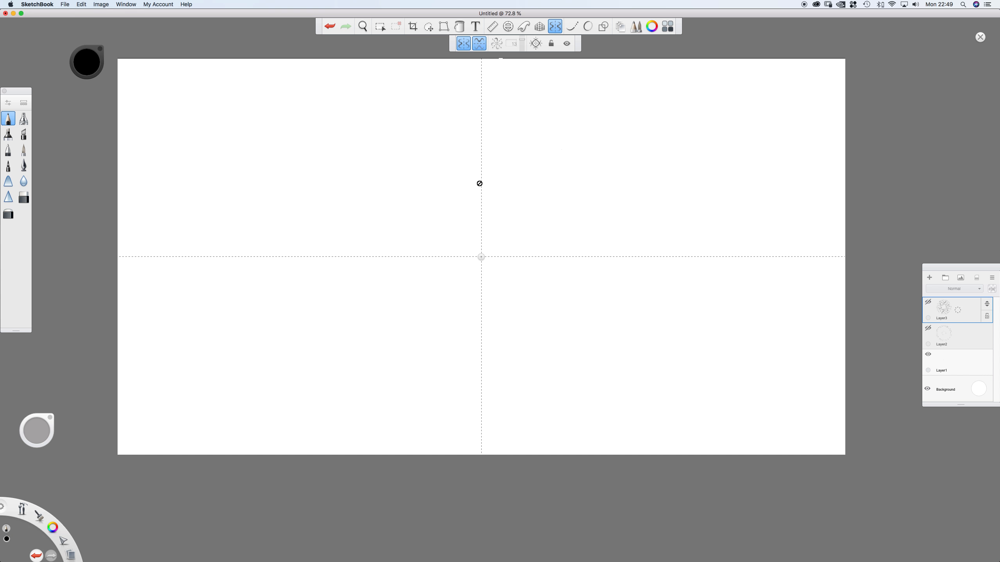
{"action": "left_click_drag", "start_coordinate": [476, 252], "coordinate": [338, 242]}
{"action": "left_click", "coordinate": [479, 44]}
{"action": "left_click", "coordinate": [479, 44]}
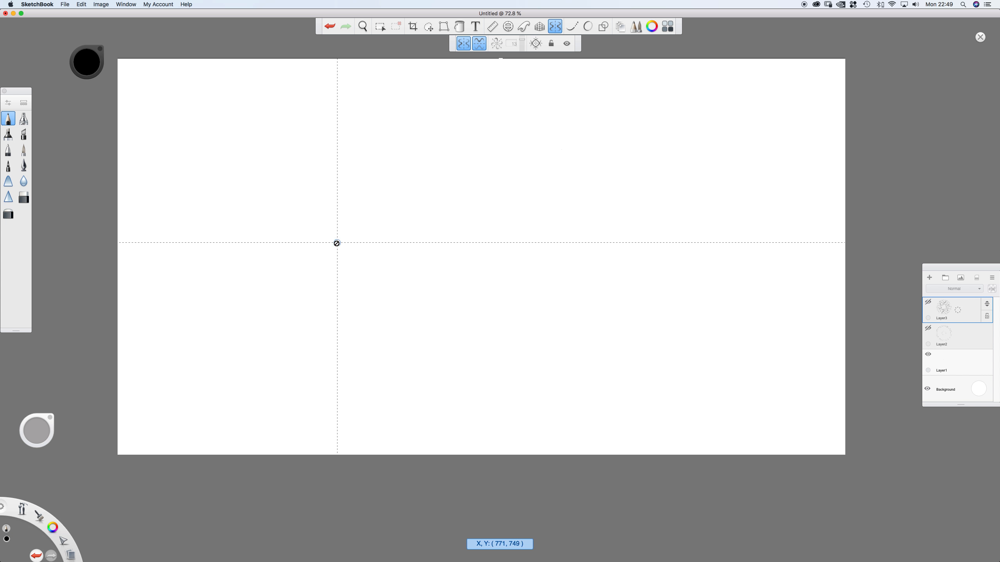
{"action": "left_click", "coordinate": [551, 44]}
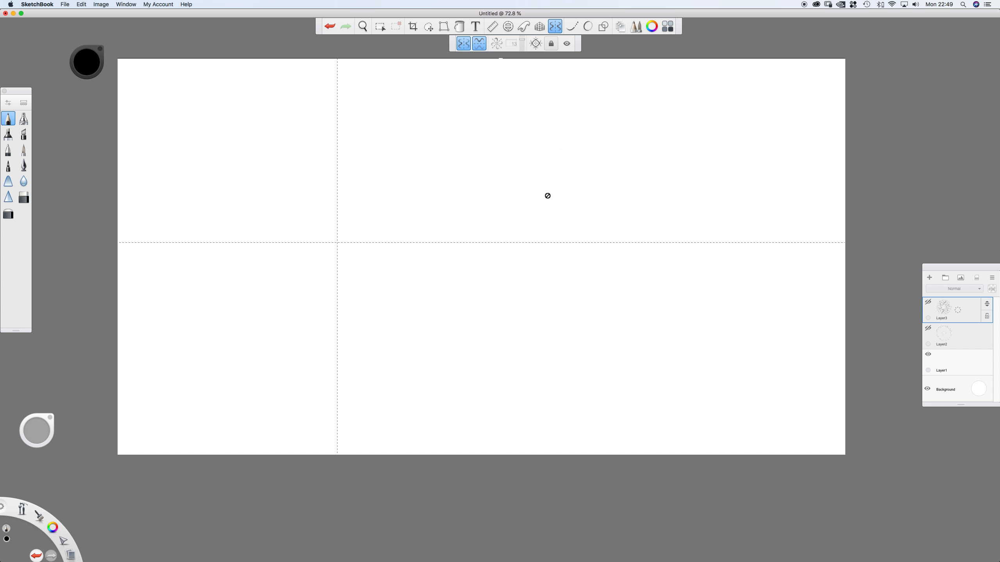
Add a new layer and draw wavy mirrored strokes around three different symmetry centres, unlocking the centre to move it and relocking it at the end.
{"action": "left_click_drag", "start_coordinate": [957, 311], "coordinate": [926, 233]}
{"action": "mouse_move", "coordinate": [473, 137]}
{"action": "left_mouse_down"}
{"action": "mouse_move", "coordinate": [406, 164]}
{"action": "mouse_move", "coordinate": [337, 243]}
{"action": "mouse_move", "coordinate": [409, 221]}
{"action": "mouse_move", "coordinate": [570, 213]}
{"action": "left_mouse_up"}
{"action": "left_click", "coordinate": [551, 44]}
{"action": "mouse_move", "coordinate": [538, 130]}
{"action": "left_mouse_down"}
{"action": "mouse_move", "coordinate": [472, 184]}
{"action": "mouse_move", "coordinate": [416, 205]}
{"action": "left_mouse_up"}
{"action": "mouse_move", "coordinate": [570, 214]}
{"action": "left_mouse_down"}
{"action": "mouse_move", "coordinate": [401, 315]}
{"action": "mouse_move", "coordinate": [328, 384]}
{"action": "mouse_move", "coordinate": [354, 291]}
{"action": "left_mouse_up"}
{"action": "left_click_drag", "start_coordinate": [358, 148], "coordinate": [353, 73]}
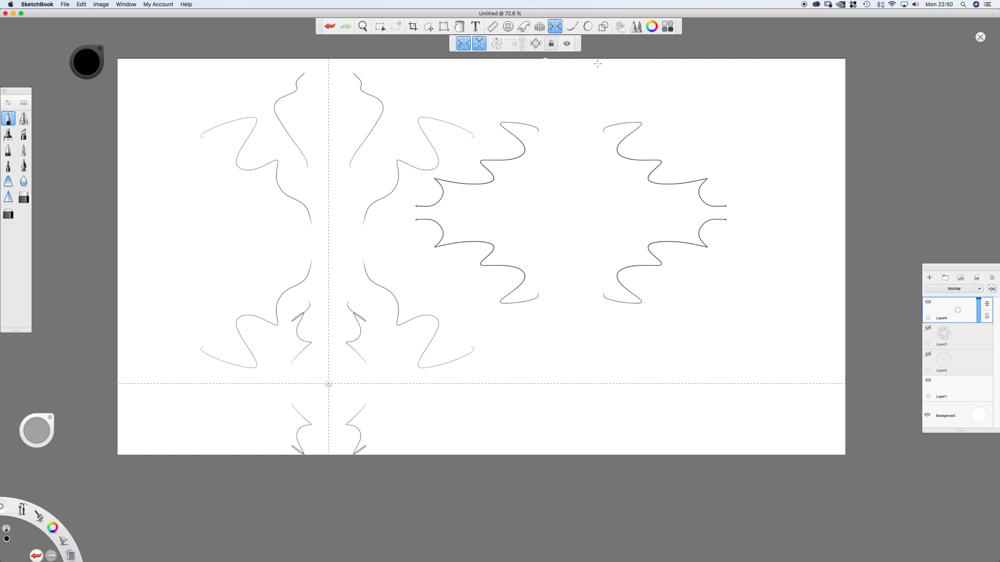
{"action": "left_click", "coordinate": [551, 44]}
Switch to Photoshop, set the brush symmetry to Vertical, and place its axis left of the canvas centre and slightly taller.
{"action": "key", "text": "super+Tab"}
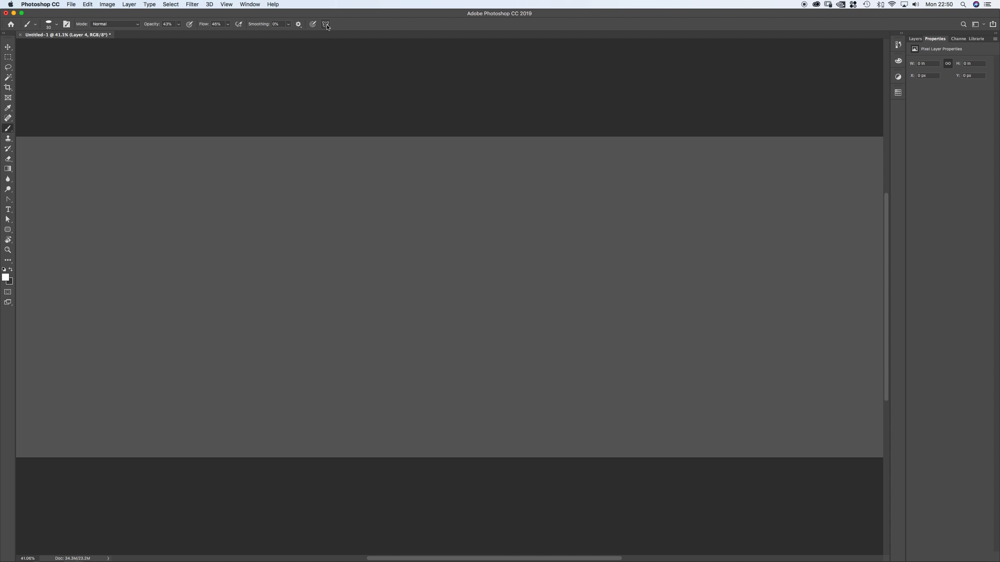
{"action": "left_click", "coordinate": [915, 39]}
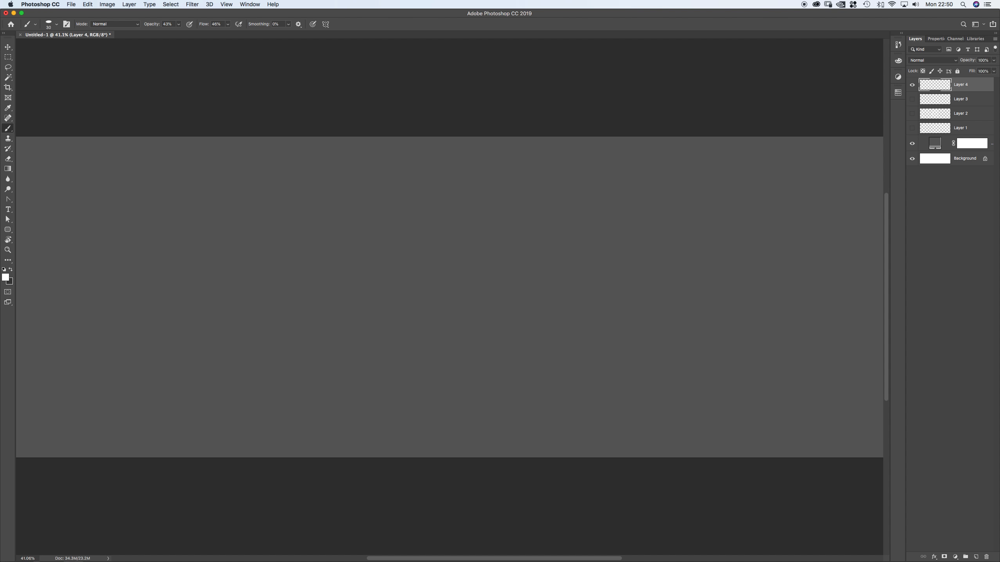
{"action": "left_click", "coordinate": [325, 24]}
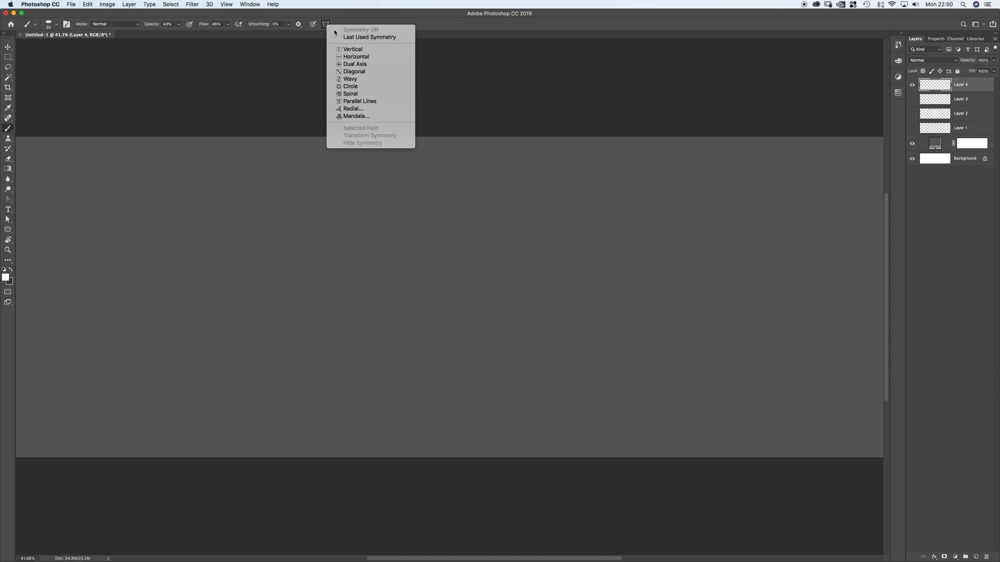
{"action": "left_click", "coordinate": [361, 50]}
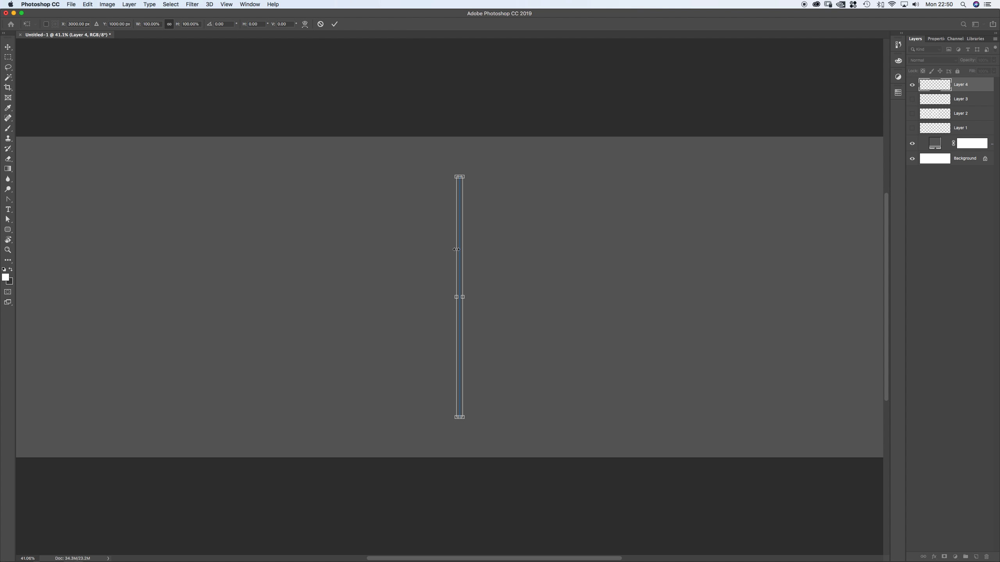
{"action": "mouse_move", "coordinate": [452, 176]}
{"action": "left_mouse_down"}
{"action": "mouse_move", "coordinate": [404, 116]}
{"action": "mouse_move", "coordinate": [448, 272]}
{"action": "mouse_move", "coordinate": [409, 112]}
{"action": "mouse_move", "coordinate": [437, 147]}
{"action": "mouse_move", "coordinate": [395, 94]}
{"action": "mouse_move", "coordinate": [417, 160]}
{"action": "left_mouse_up"}
{"action": "key", "text": "Return"}
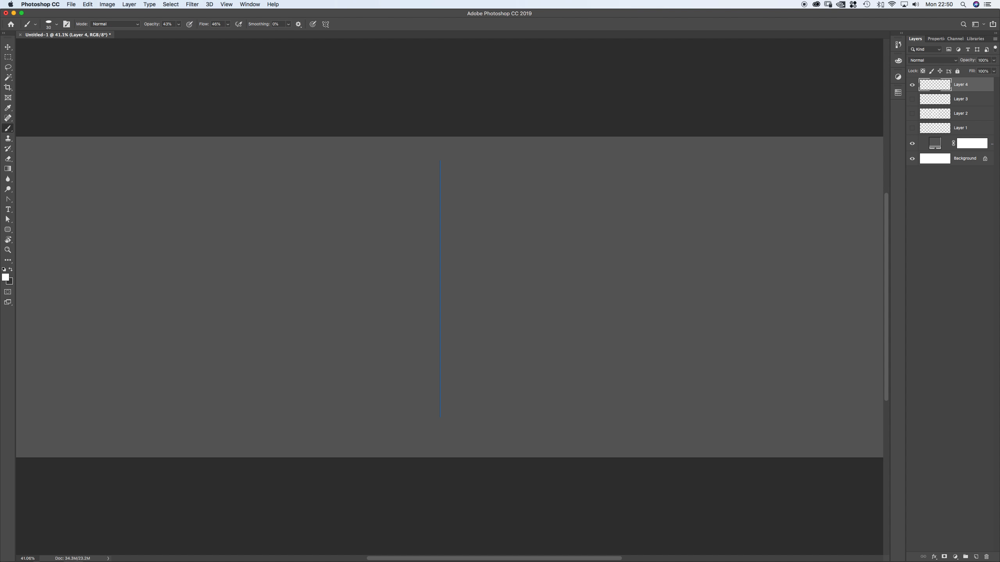
Paint a wavy stroke mirrored across the vertical axis, then paint a second one lower down and undo it.
{"action": "mouse_move", "coordinate": [421, 188]}
{"action": "left_mouse_down"}
{"action": "mouse_move", "coordinate": [400, 205]}
{"action": "mouse_move", "coordinate": [318, 220]}
{"action": "mouse_move", "coordinate": [297, 321]}
{"action": "left_mouse_up"}
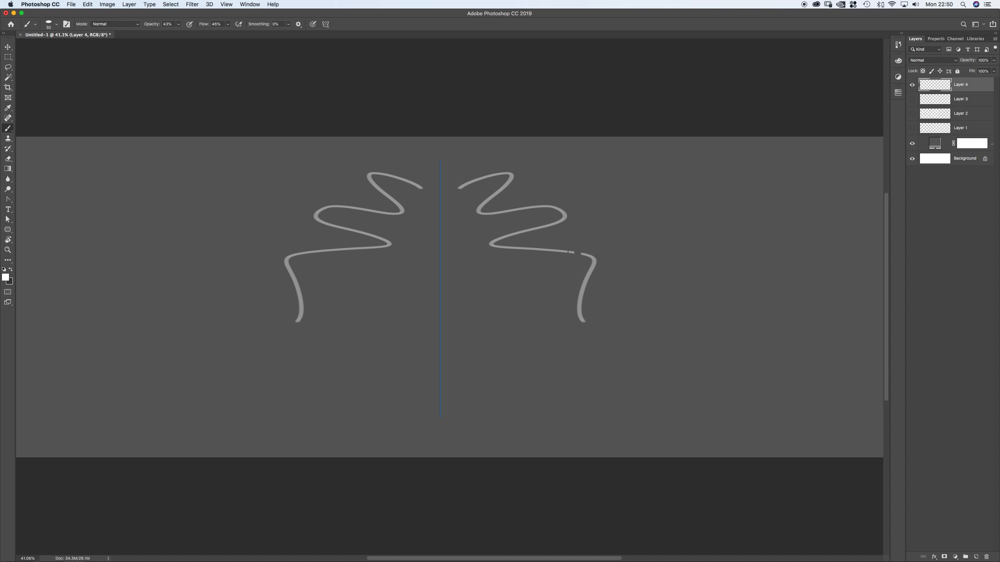
{"action": "mouse_move", "coordinate": [429, 241]}
{"action": "left_mouse_down"}
{"action": "mouse_move", "coordinate": [376, 271]}
{"action": "mouse_move", "coordinate": [314, 348]}
{"action": "mouse_move", "coordinate": [311, 398]}
{"action": "left_mouse_up"}
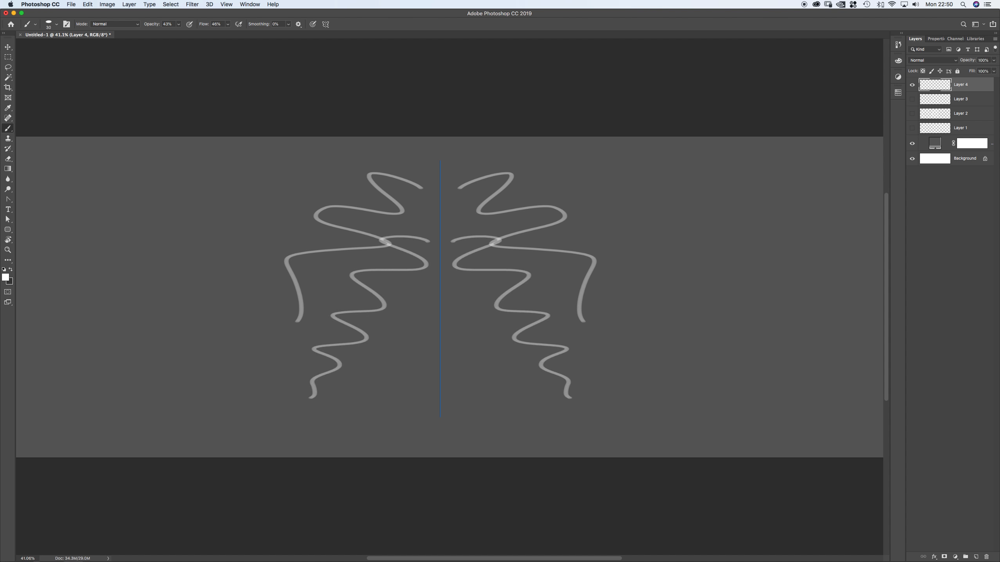
{"action": "key", "text": "super+z"}
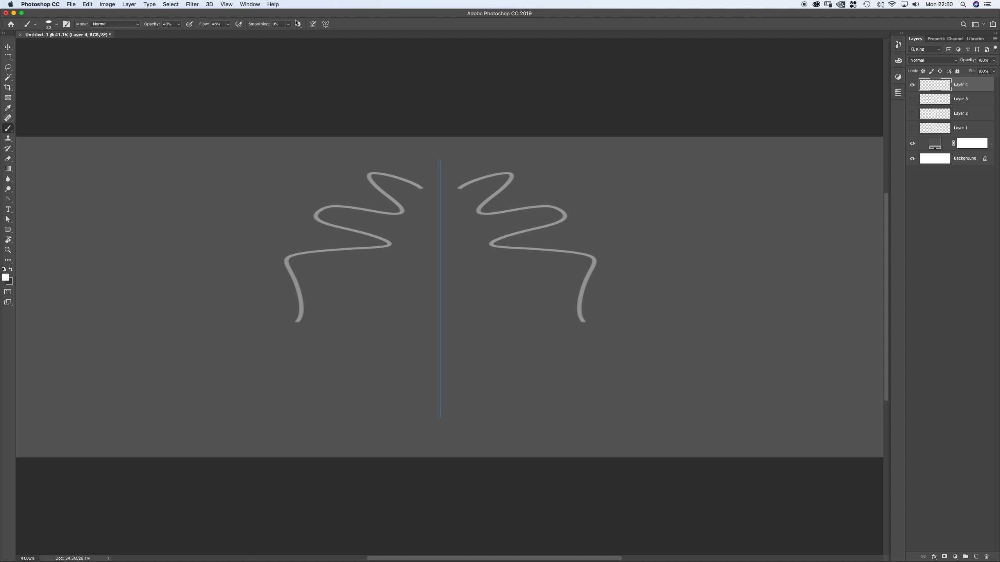
Apply Horizontal brush symmetry at its default position, then replace it with Dual Axis symmetry centred on the canvas.
{"action": "left_click", "coordinate": [326, 25]}
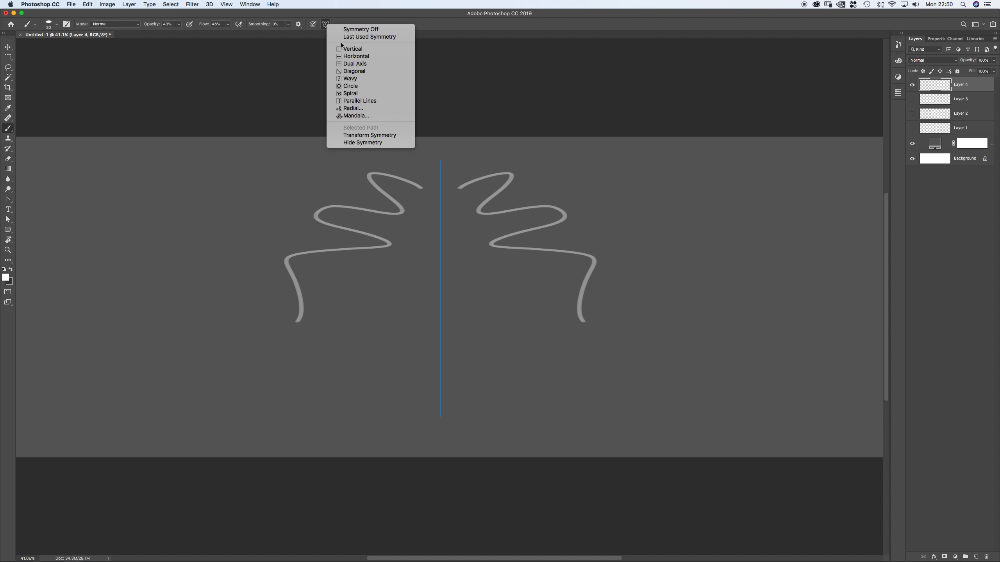
{"action": "left_click", "coordinate": [354, 57]}
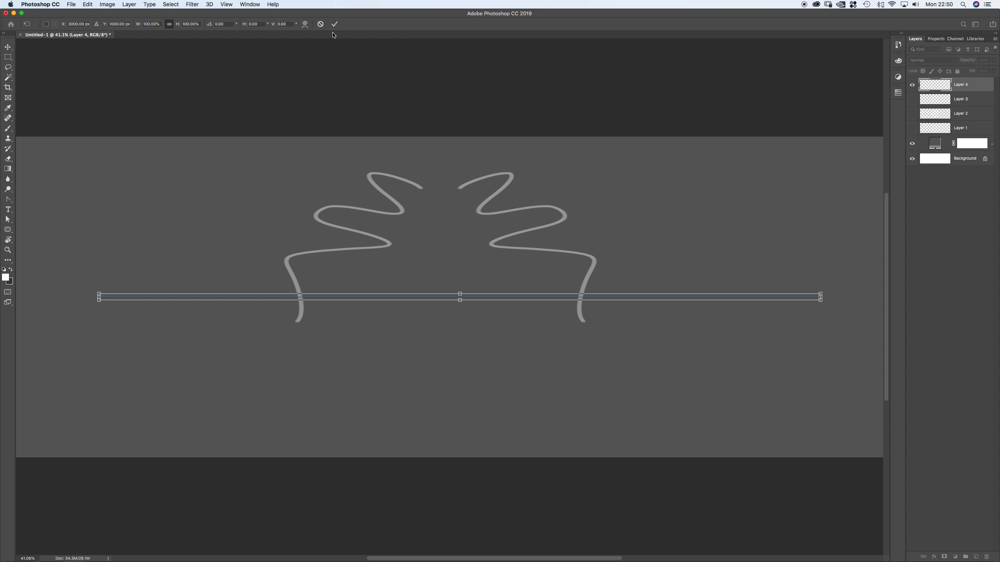
{"action": "key", "text": "Return"}
{"action": "left_click", "coordinate": [326, 24]}
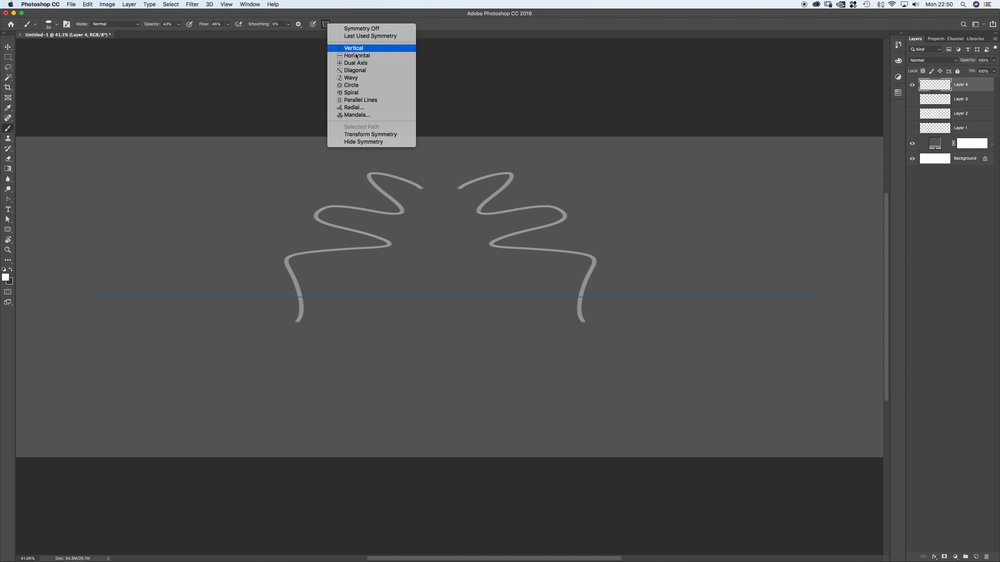
{"action": "left_click", "coordinate": [362, 65]}
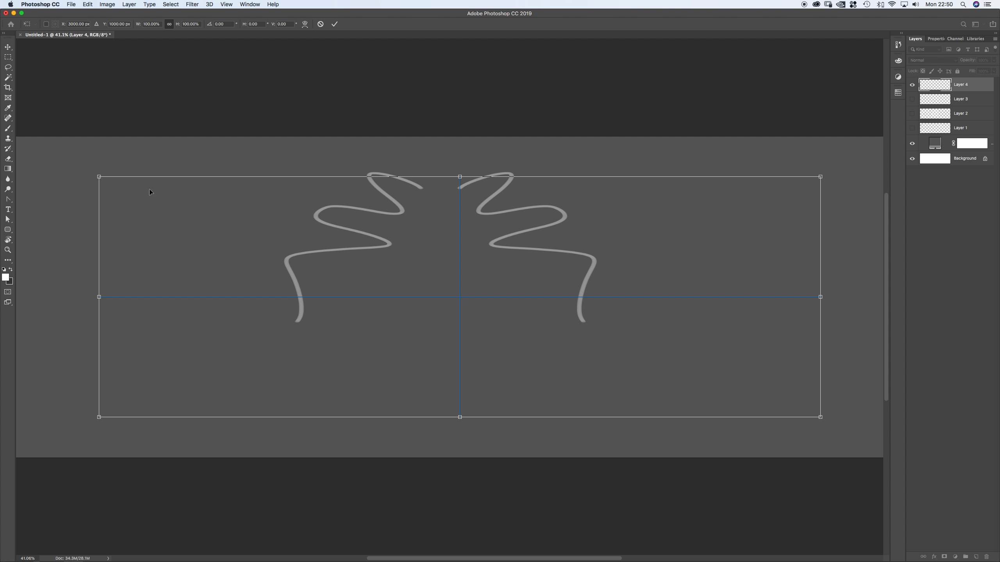
{"action": "key", "text": "Return"}
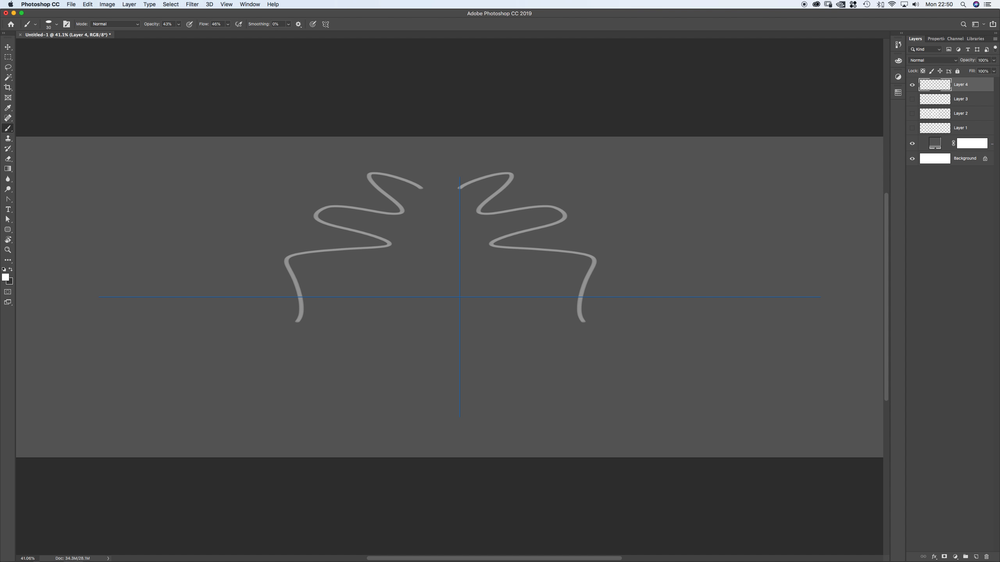
{"action": "key", "text": "v"}
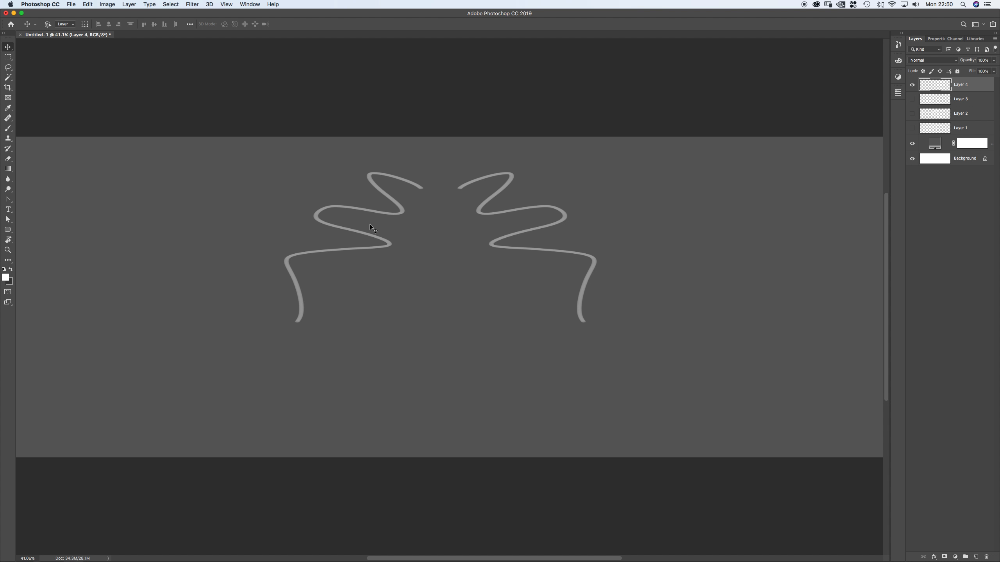
{"action": "key", "text": "b"}
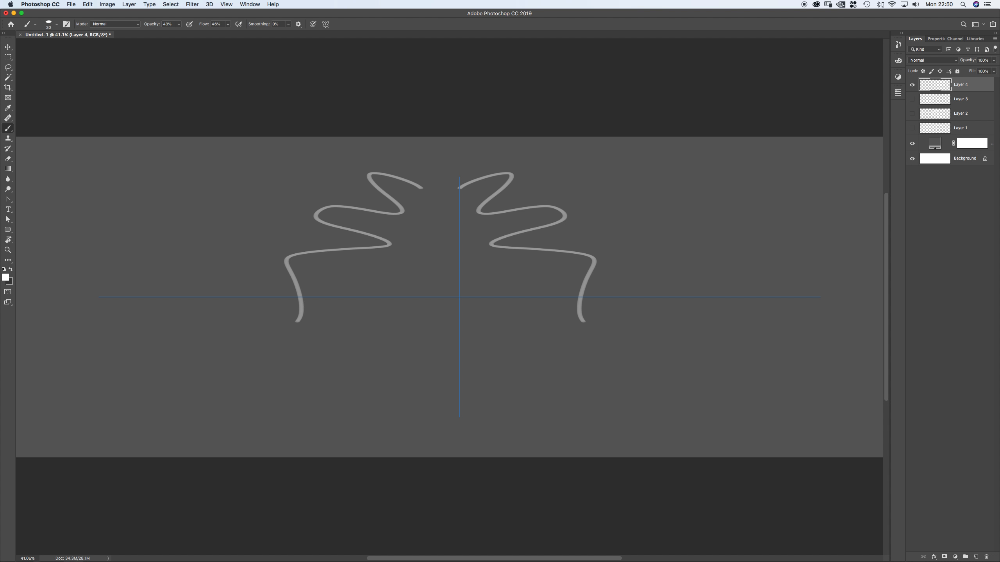
Paint a wavy stroke mirrored across both symmetry axes, then try to move the symmetry path with the Path Selection tool.
{"action": "mouse_move", "coordinate": [441, 376]}
{"action": "left_mouse_down"}
{"action": "mouse_move", "coordinate": [413, 387]}
{"action": "mouse_move", "coordinate": [391, 329]}
{"action": "left_mouse_up"}
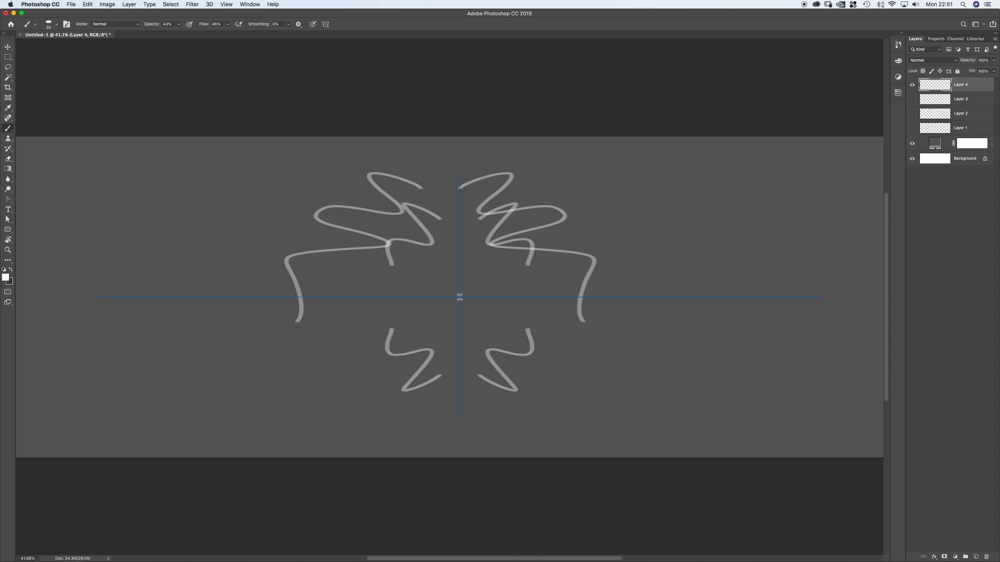
{"action": "key", "text": "a"}
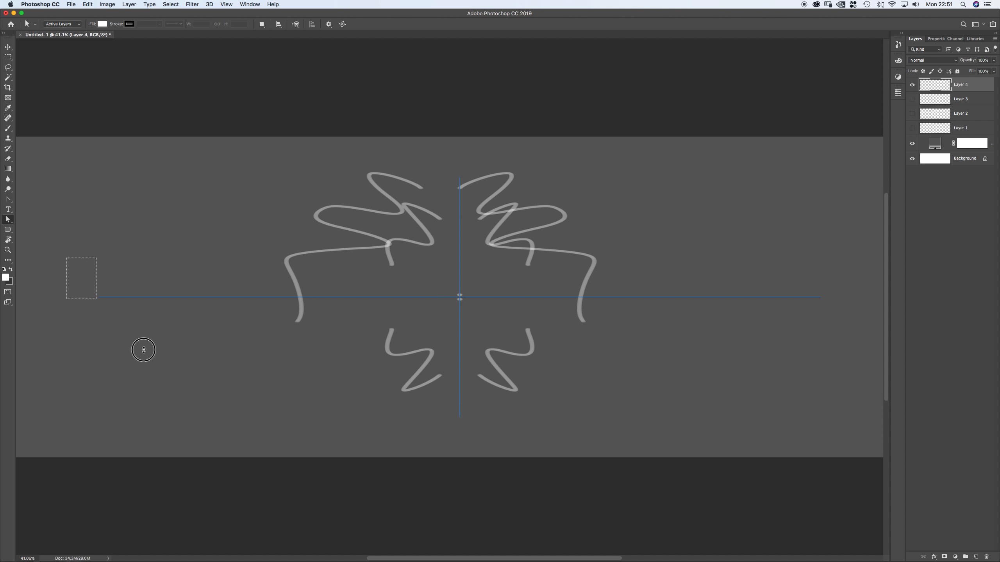
{"action": "left_click_drag", "start_coordinate": [343, 152], "coordinate": [850, 465]}
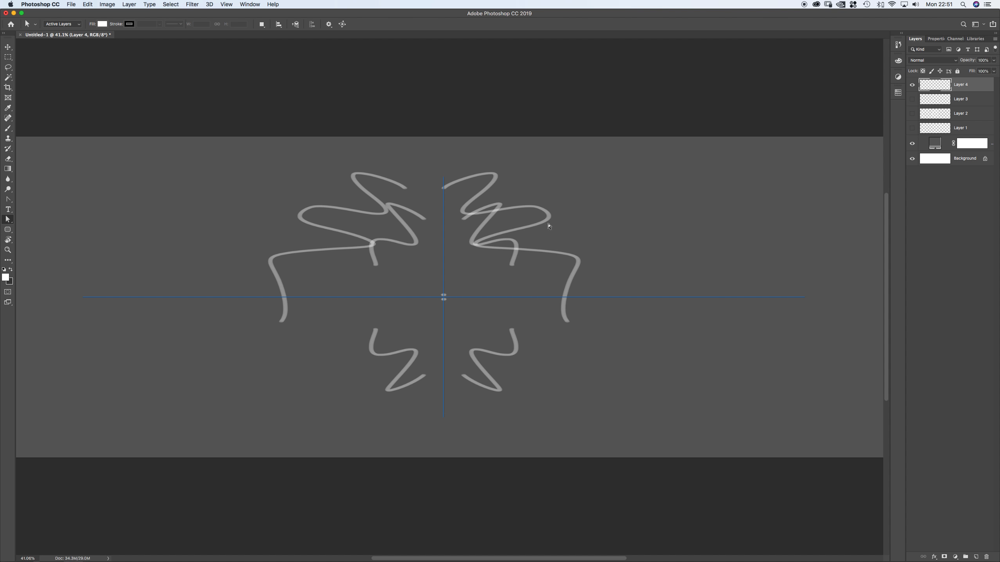
{"action": "key", "text": "v"}
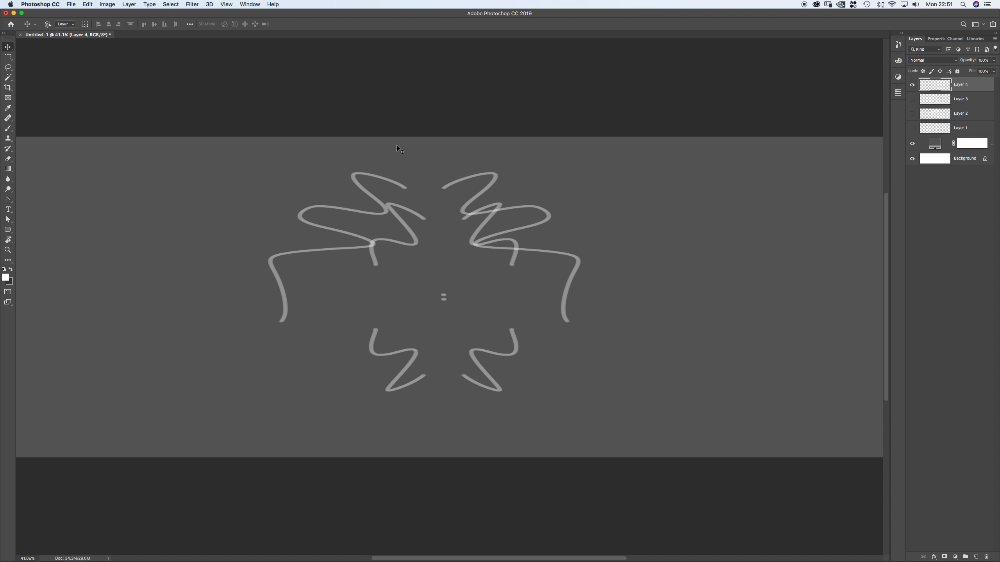
{"action": "key", "text": "b"}
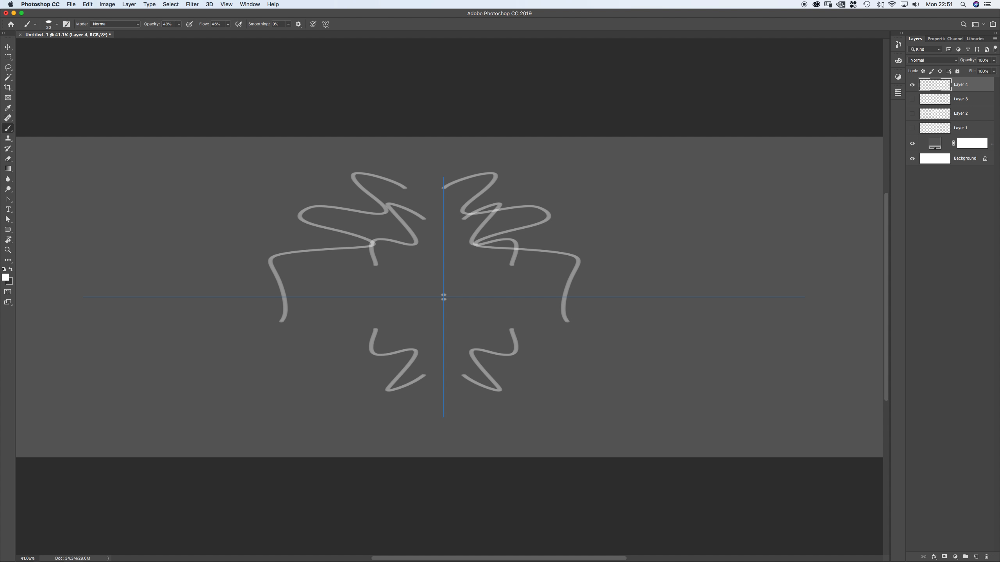
Reapply Dual Axis symmetry with its centre moved left to about X 1459 px, Y 977 px, and paint a short wavy stroke beside it.
{"action": "left_click", "coordinate": [326, 24]}
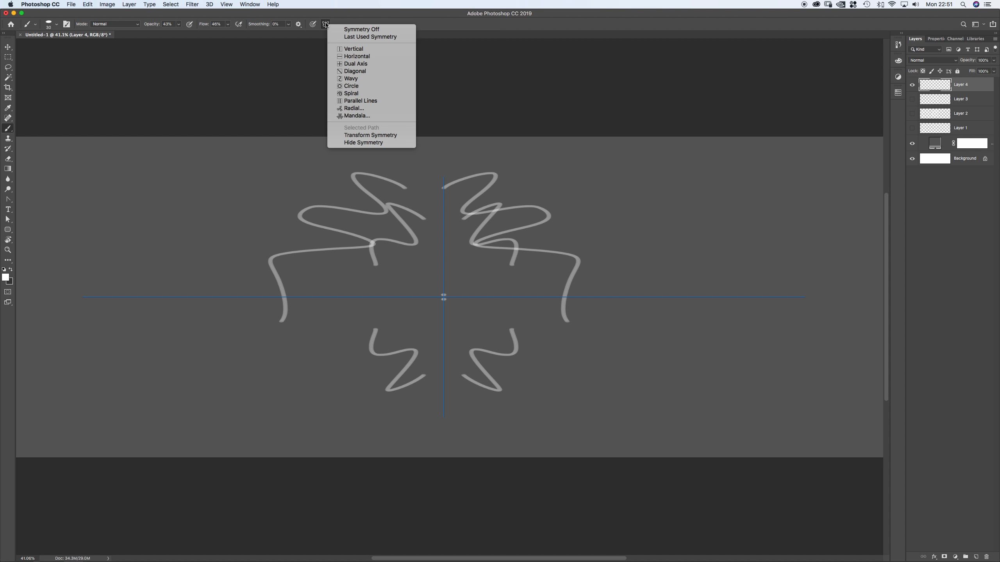
{"action": "left_click", "coordinate": [347, 64]}
{"action": "left_click_drag", "start_coordinate": [455, 225], "coordinate": [216, 208]}
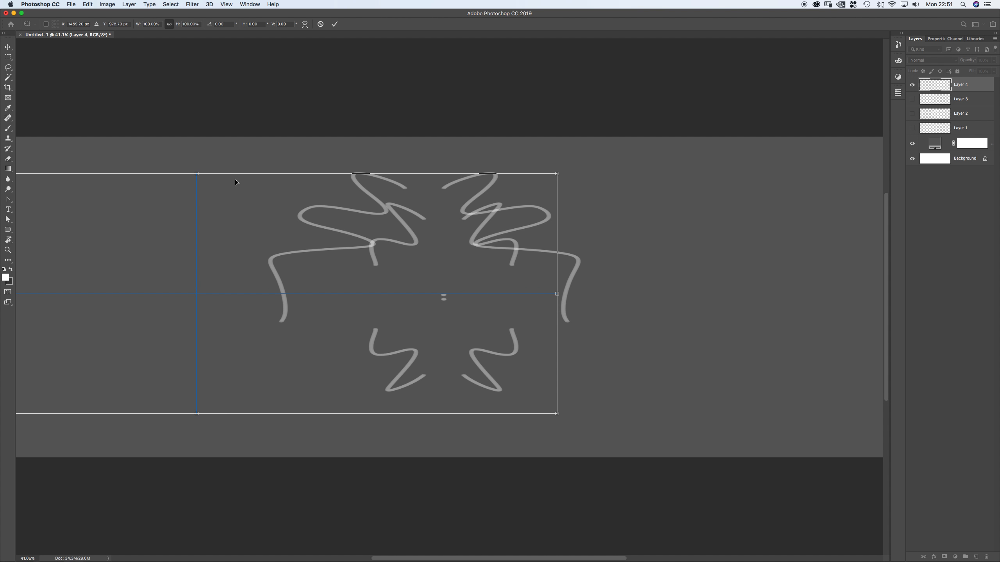
{"action": "key", "text": "Return"}
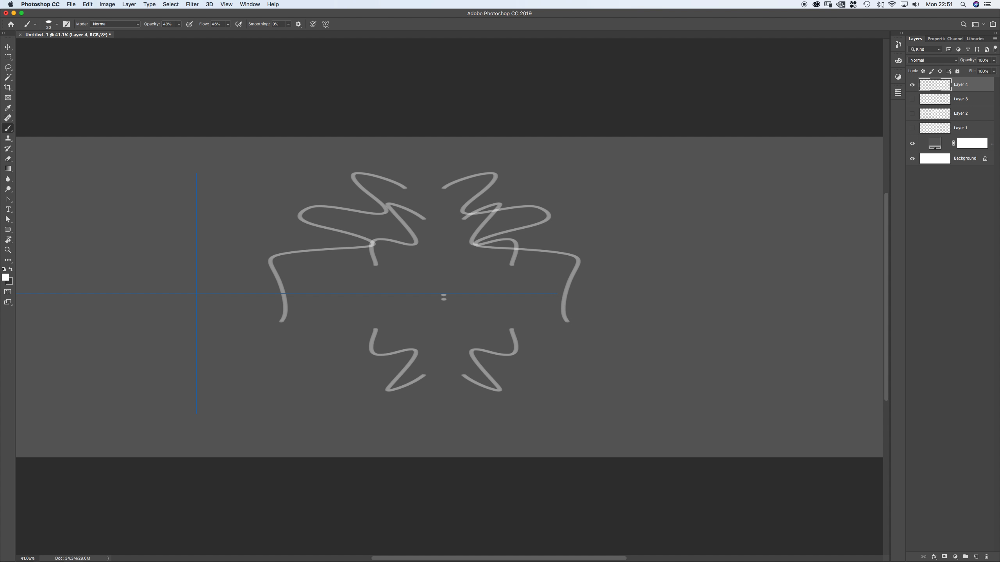
{"action": "mouse_move", "coordinate": [111, 254]}
{"action": "left_mouse_down"}
{"action": "mouse_move", "coordinate": [84, 202]}
{"action": "mouse_move", "coordinate": [65, 195]}
{"action": "left_mouse_up"}
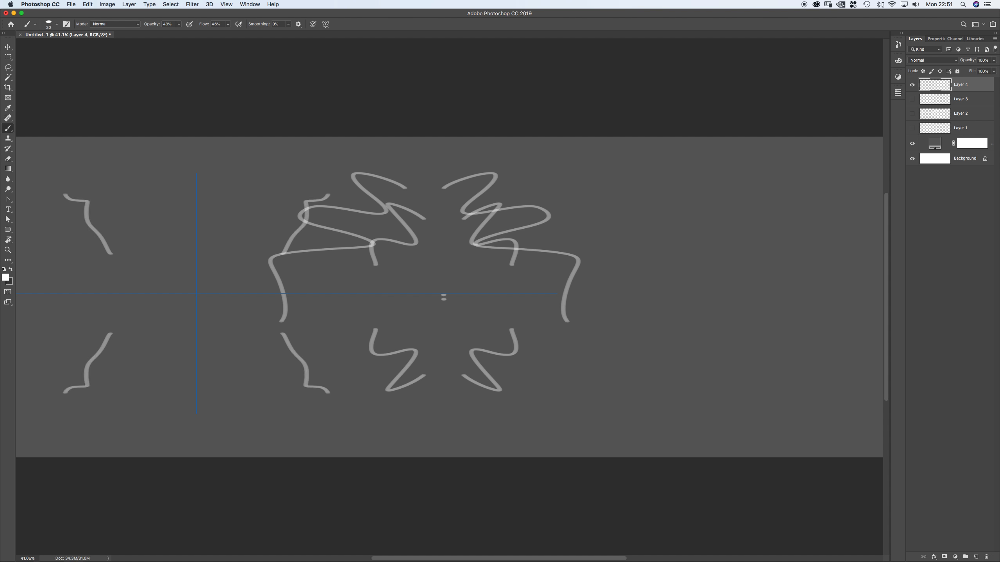
Switch to SketchBook, unlock the symmetry centre and move it up and slightly left, then return to Photoshop.
{"action": "key", "text": "super+Tab"}
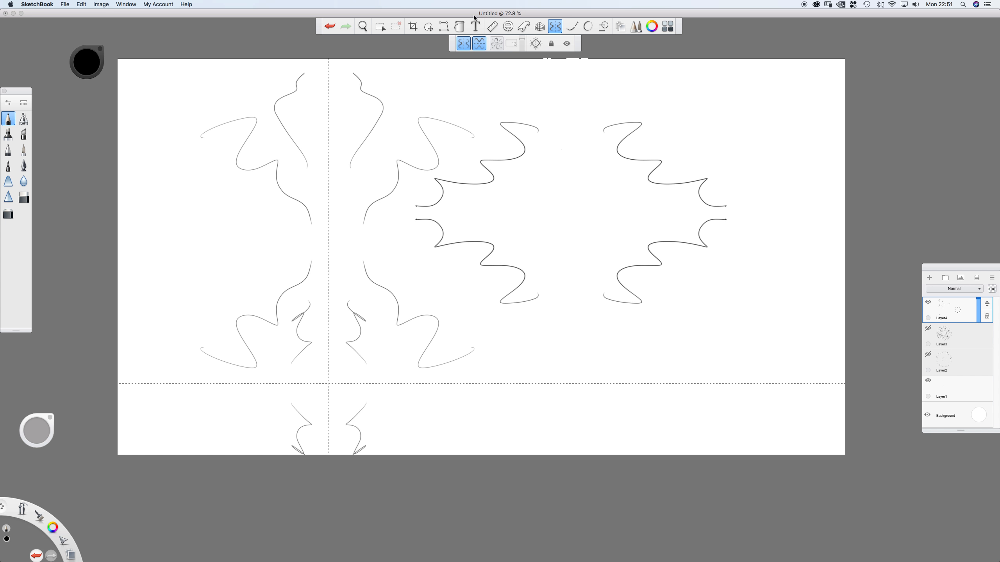
{"action": "left_click", "coordinate": [552, 44]}
{"action": "left_click_drag", "start_coordinate": [328, 383], "coordinate": [282, 185]}
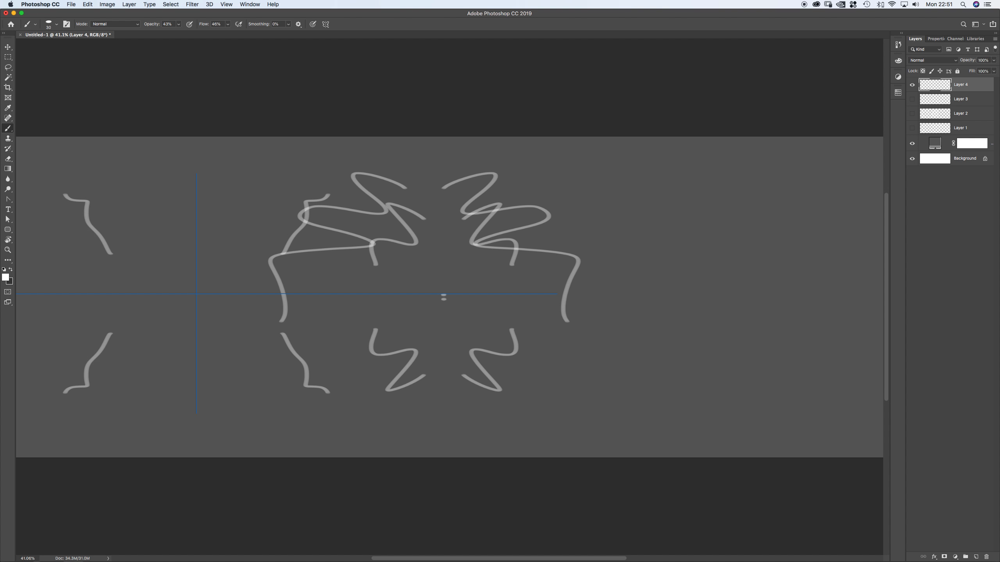
Apply Dual Axis symmetry again with its centre moved right of the canvas centre.
{"action": "left_click", "coordinate": [326, 24]}
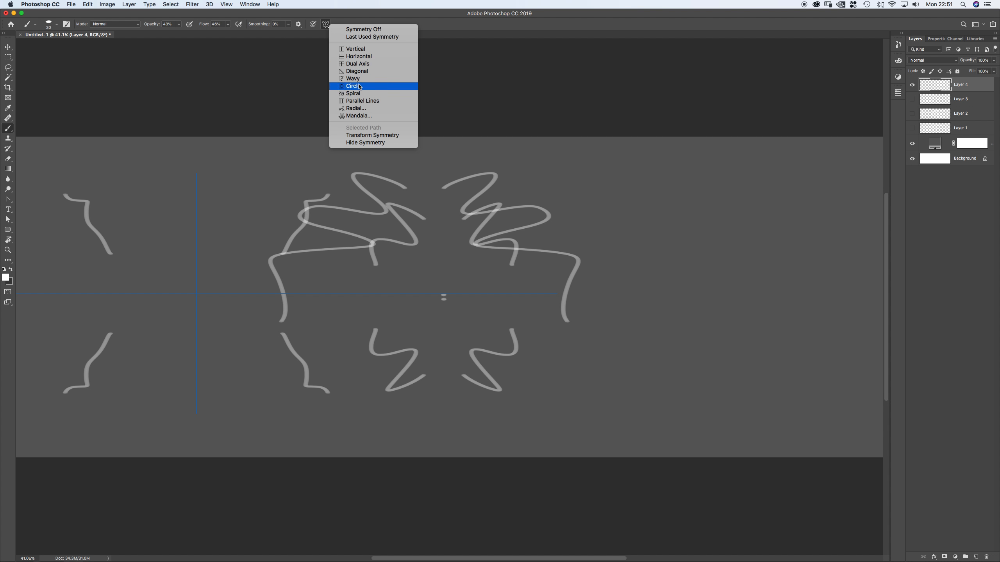
{"action": "left_click", "coordinate": [352, 64]}
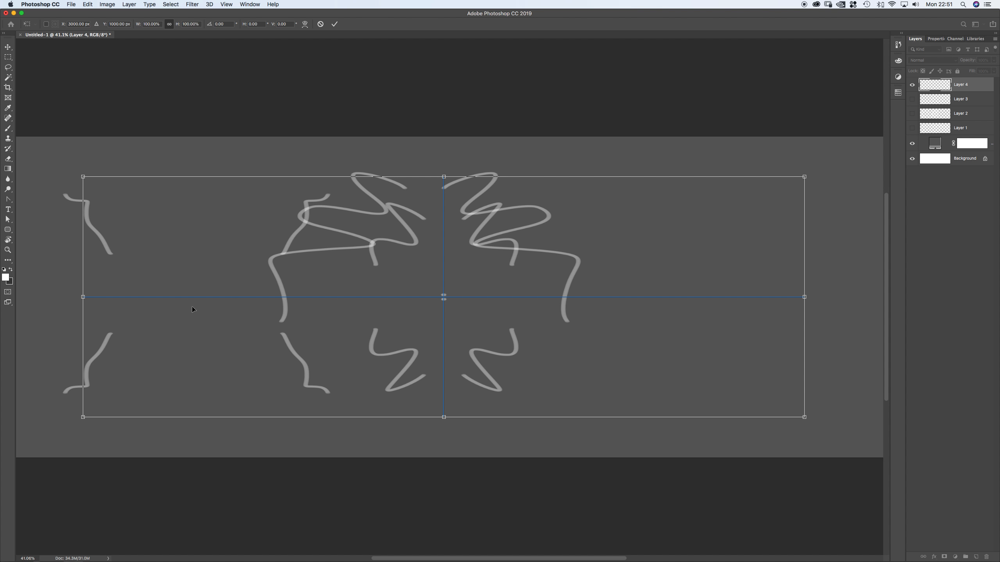
{"action": "mouse_move", "coordinate": [453, 280]}
{"action": "left_mouse_down"}
{"action": "mouse_move", "coordinate": [630, 207]}
{"action": "mouse_move", "coordinate": [652, 284]}
{"action": "left_mouse_up"}
{"action": "key", "text": "Return"}
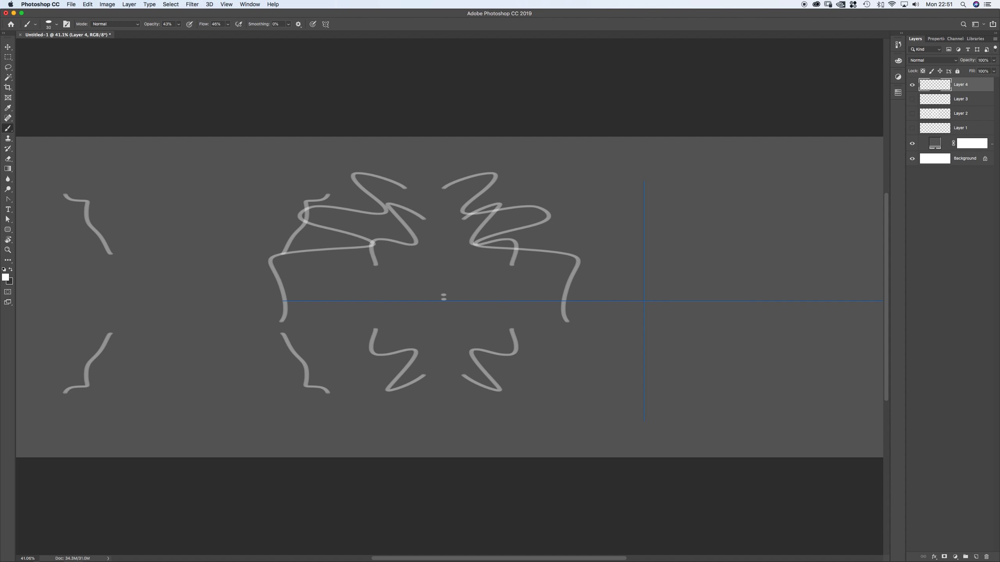
Apply Wavy symmetry, rotate and stretch its path almost horizontally across the canvas, and paint two mirrored strokes around it.
{"action": "left_click", "coordinate": [325, 25]}
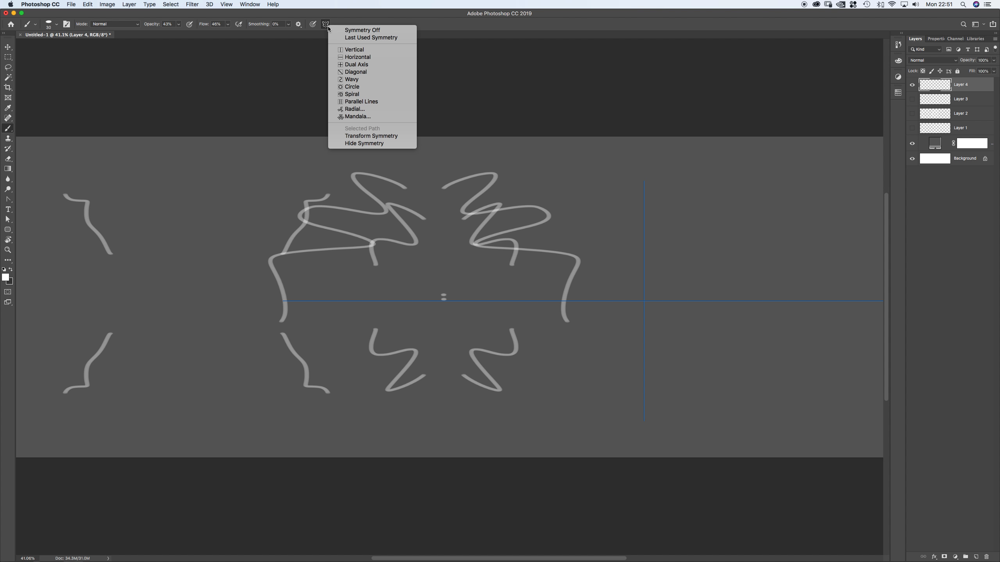
{"action": "left_click", "coordinate": [364, 79]}
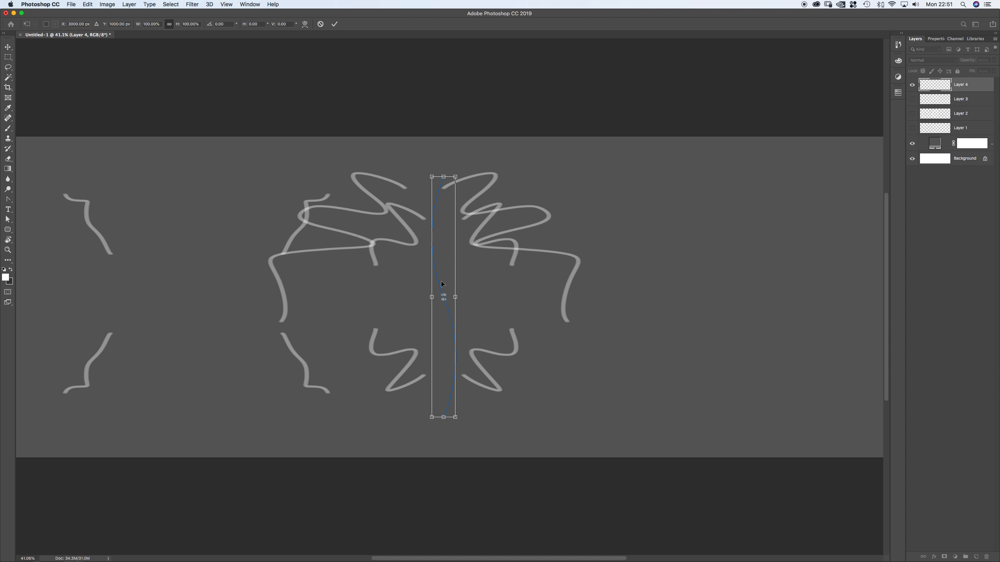
{"action": "mouse_move", "coordinate": [456, 297]}
{"action": "left_mouse_down"}
{"action": "mouse_move", "coordinate": [678, 270]}
{"action": "mouse_move", "coordinate": [439, 262]}
{"action": "mouse_move", "coordinate": [532, 269]}
{"action": "mouse_move", "coordinate": [462, 262]}
{"action": "left_mouse_up"}
{"action": "mouse_move", "coordinate": [447, 138]}
{"action": "left_mouse_down"}
{"action": "mouse_move", "coordinate": [448, 230]}
{"action": "mouse_move", "coordinate": [313, 317]}
{"action": "mouse_move", "coordinate": [333, 376]}
{"action": "left_mouse_up"}
{"action": "left_click_drag", "start_coordinate": [422, 355], "coordinate": [282, 300]}
{"action": "mouse_move", "coordinate": [425, 260]}
{"action": "left_mouse_down"}
{"action": "mouse_move", "coordinate": [457, 240]}
{"action": "mouse_move", "coordinate": [740, 183]}
{"action": "left_mouse_up"}
{"action": "key", "text": "Return"}
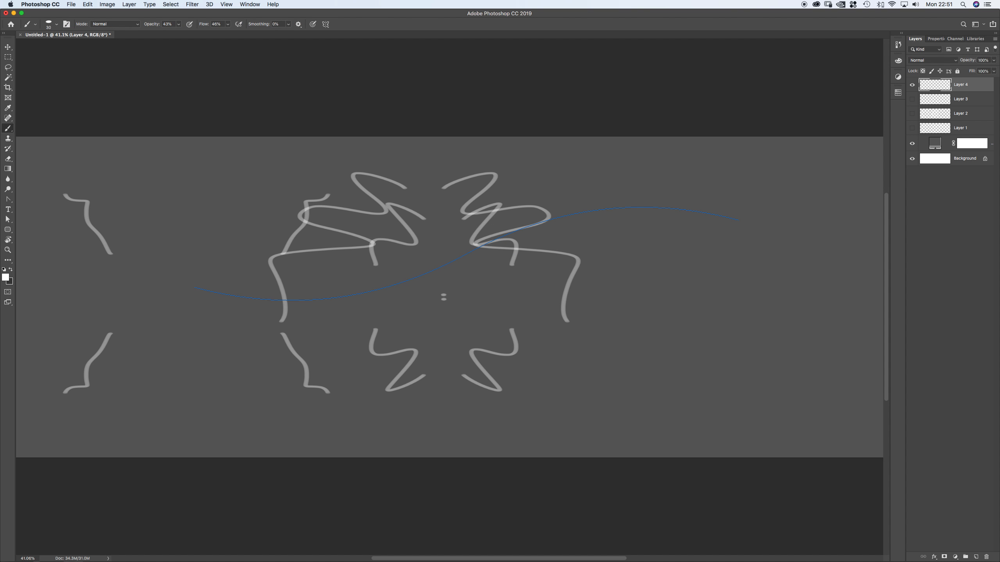
{"action": "left_click_drag", "start_coordinate": [196, 212], "coordinate": [588, 174]}
{"action": "mouse_move", "coordinate": [728, 296]}
{"action": "left_mouse_down"}
{"action": "mouse_move", "coordinate": [595, 297]}
{"action": "mouse_move", "coordinate": [548, 401]}
{"action": "left_mouse_up"}
Draw an open S-shaped curve across the canvas with the Pen tool as a shape with a red 5 pt stroke.
{"action": "key", "text": "p"}
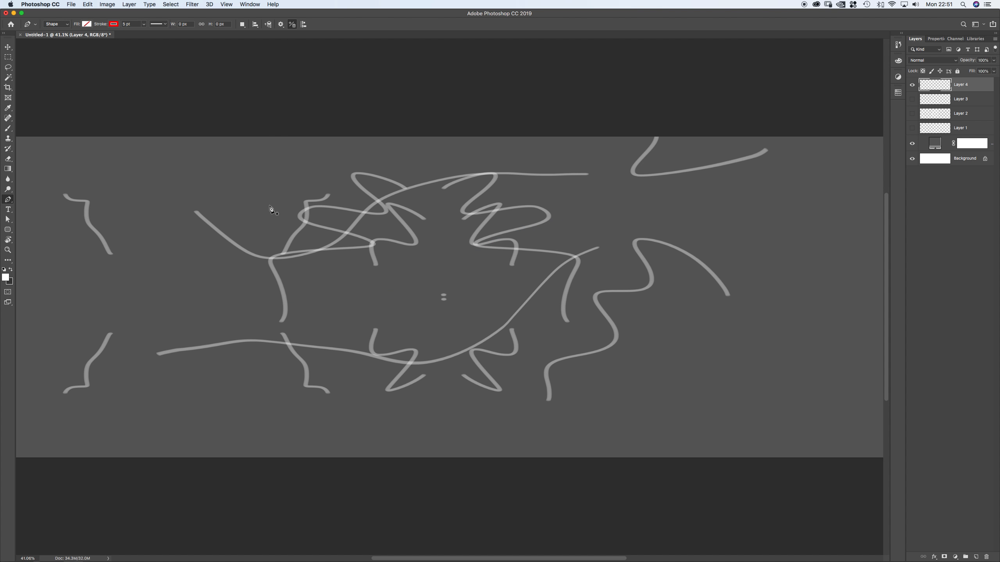
{"action": "left_click_drag", "start_coordinate": [123, 246], "coordinate": [127, 244]}
{"action": "left_click_drag", "start_coordinate": [340, 208], "coordinate": [683, 300]}
{"action": "left_click", "coordinate": [772, 261]}
{"action": "key", "text": "Return"}
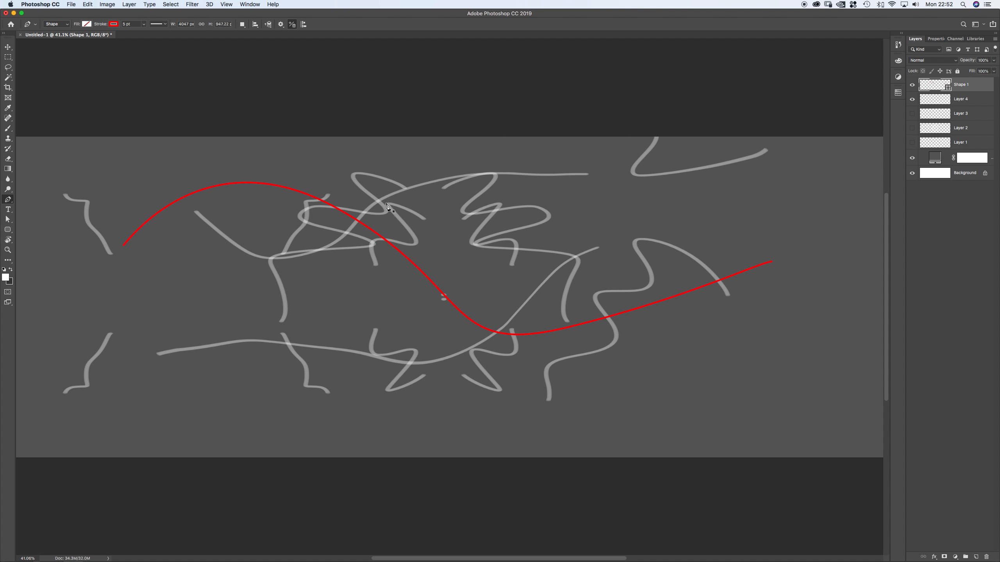
Switch to SketchBook to look at its dual-axis symmetry guides, and return to Photoshop.
{"action": "key", "text": "a"}
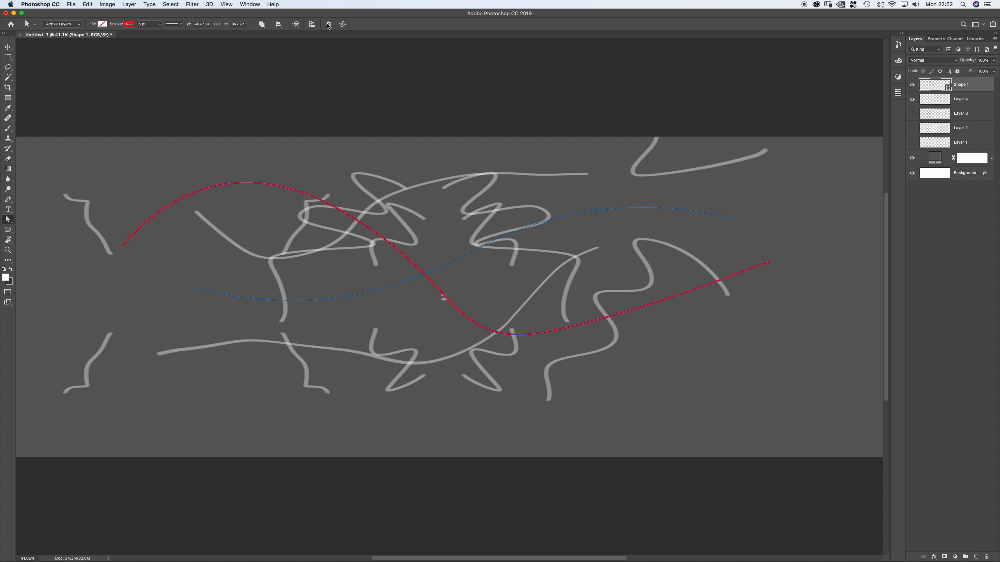
{"action": "key", "text": "b"}
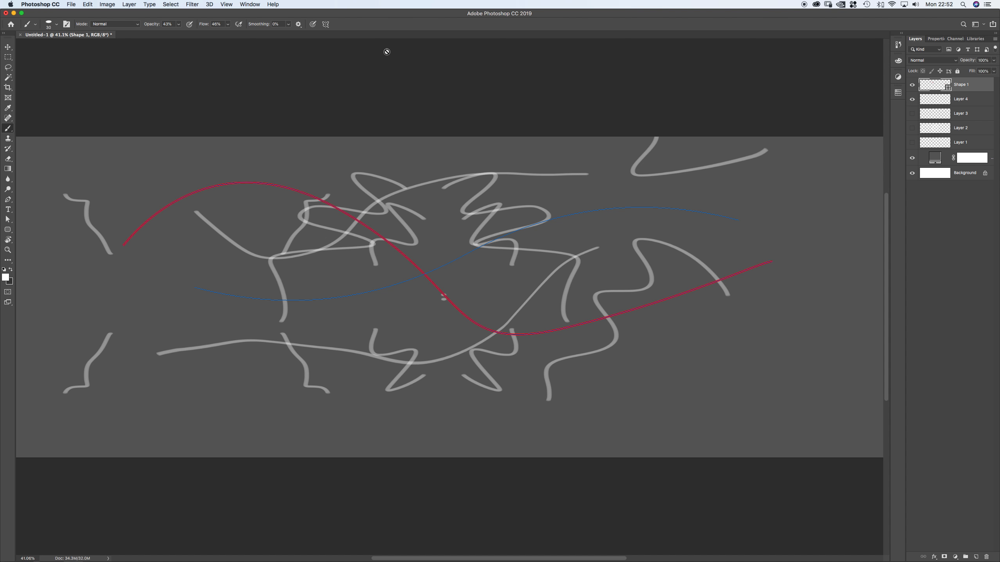
{"action": "key", "text": "super+Tab"}
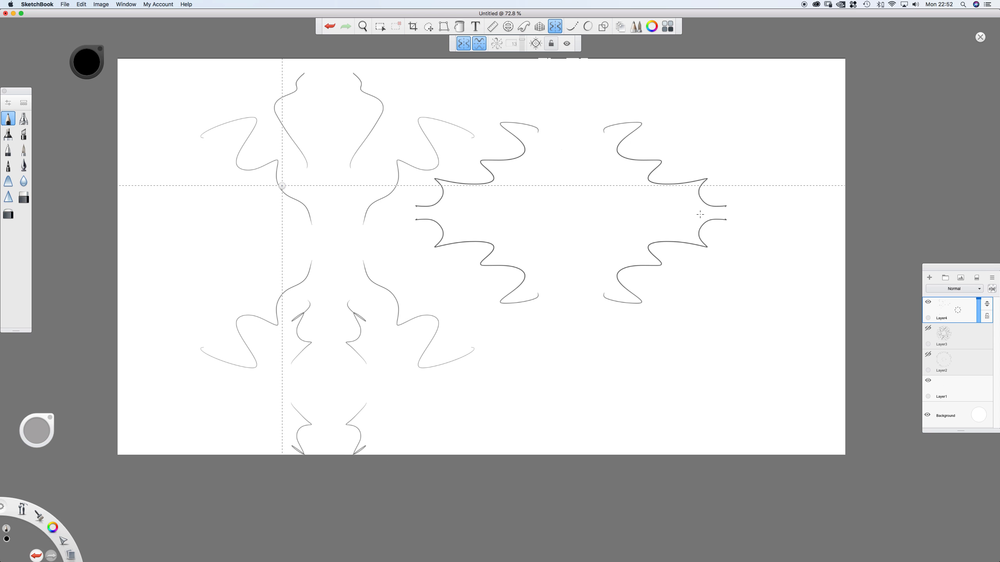
{"action": "key", "text": "super+Tab"}
Try to select the wavy symmetry path with the Path Selection tool, and delete the red curve shape.
{"action": "key", "text": "a"}
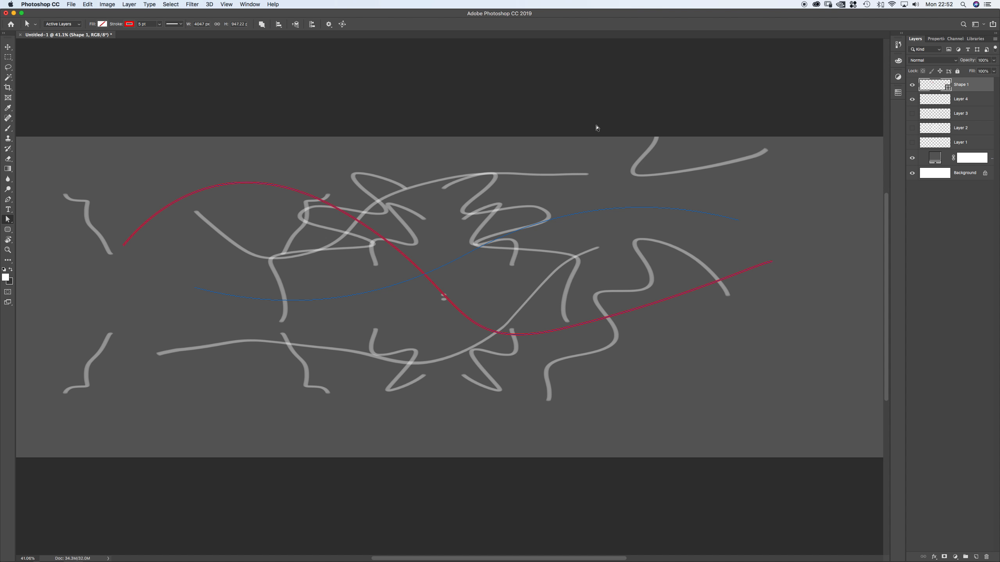
{"action": "left_click", "coordinate": [528, 202]}
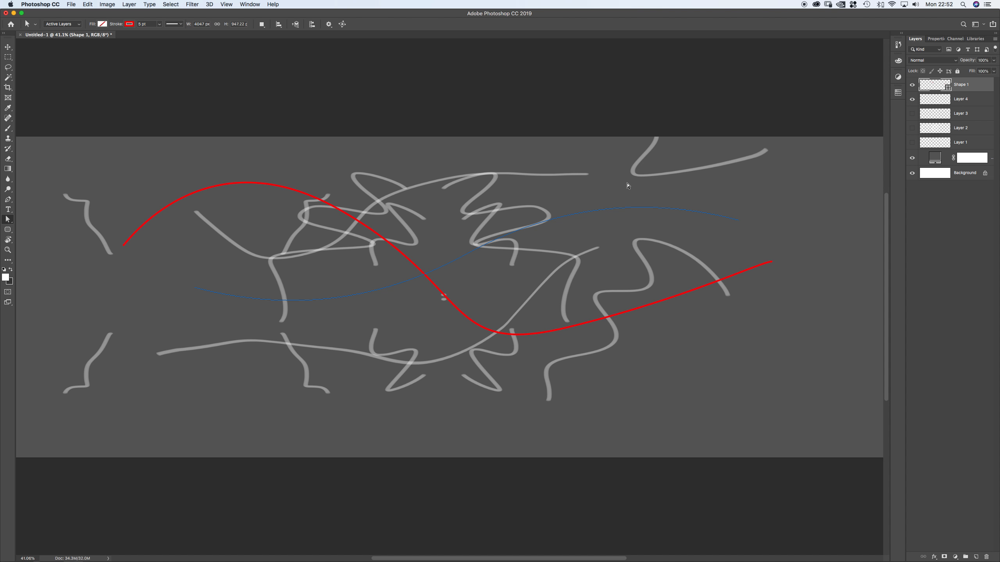
{"action": "left_click_drag", "start_coordinate": [653, 179], "coordinate": [744, 241]}
{"action": "left_click_drag", "start_coordinate": [698, 185], "coordinate": [769, 241]}
{"action": "left_click_drag", "start_coordinate": [471, 188], "coordinate": [605, 270]}
{"action": "left_click_drag", "start_coordinate": [233, 291], "coordinate": [329, 332]}
{"action": "mouse_move", "coordinate": [178, 284]}
{"action": "left_mouse_down"}
{"action": "mouse_move", "coordinate": [300, 359]}
{"action": "mouse_move", "coordinate": [248, 315]}
{"action": "left_mouse_up"}
{"action": "key", "text": "BackSpace"}
{"action": "left_click_drag", "start_coordinate": [190, 255], "coordinate": [601, 404]}
{"action": "left_click_drag", "start_coordinate": [280, 187], "coordinate": [763, 259]}
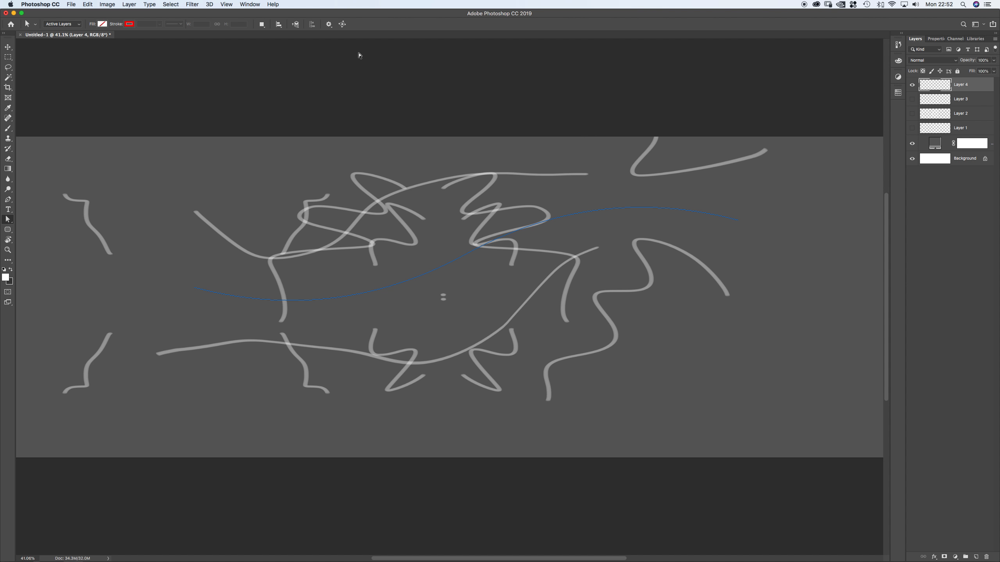
Start Transform Symmetry on the wavy path and examine the transform modes offered for it.
{"action": "key", "text": "b"}
{"action": "left_click", "coordinate": [325, 25]}
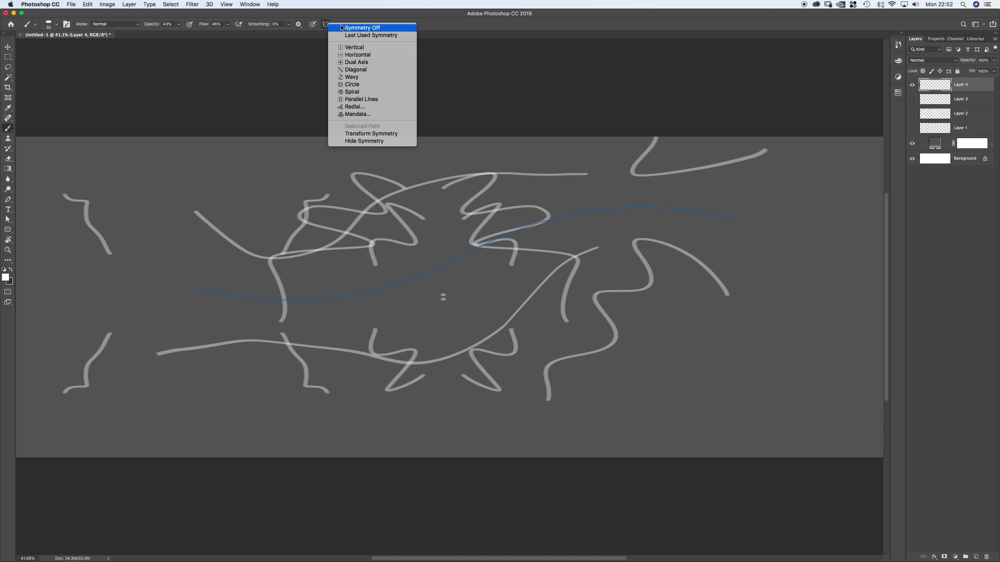
{"action": "left_click", "coordinate": [372, 135]}
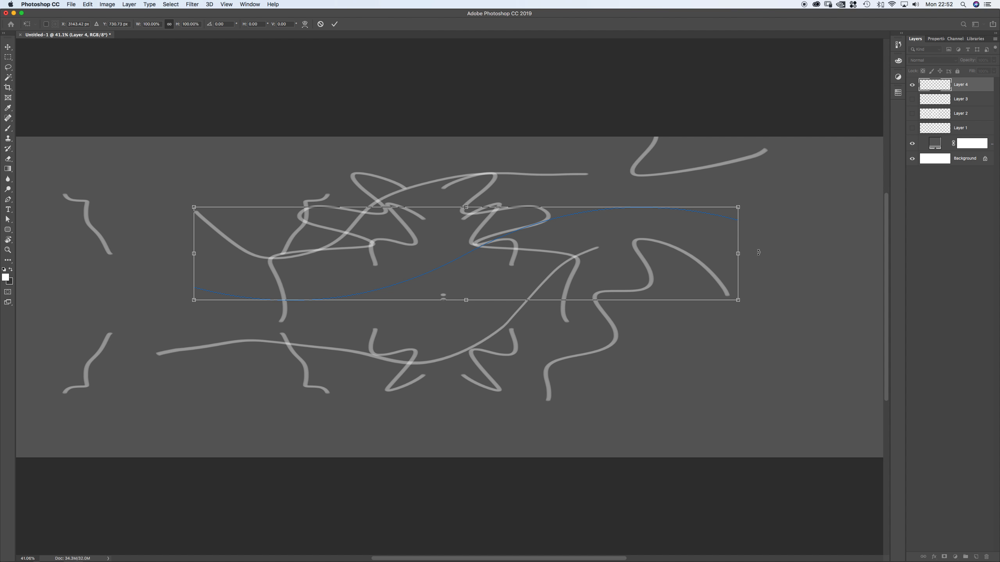
{"action": "right_click", "coordinate": [724, 255]}
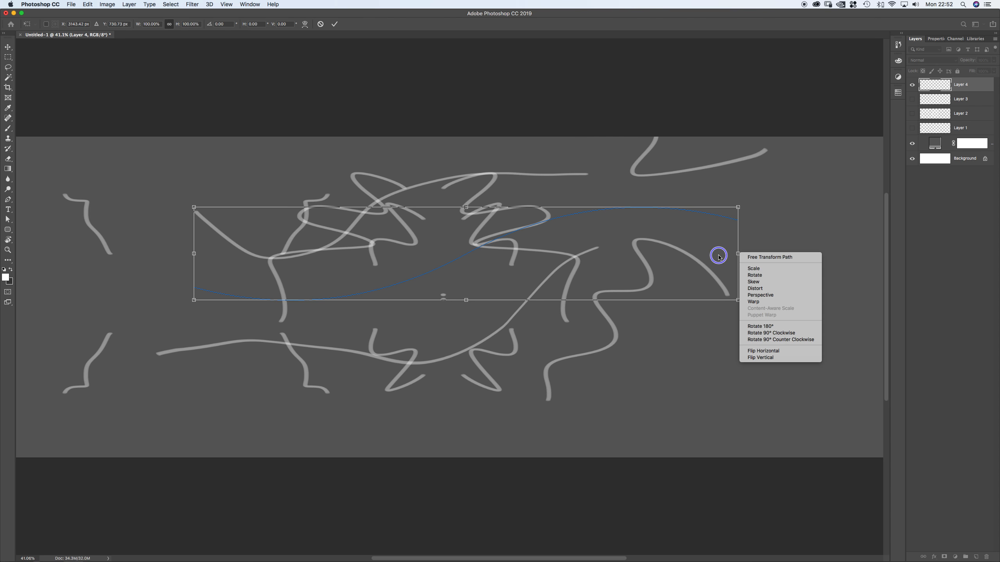
{"action": "left_click", "coordinate": [718, 254]}
{"action": "right_click", "coordinate": [720, 254]}
{"action": "left_click", "coordinate": [732, 257]}
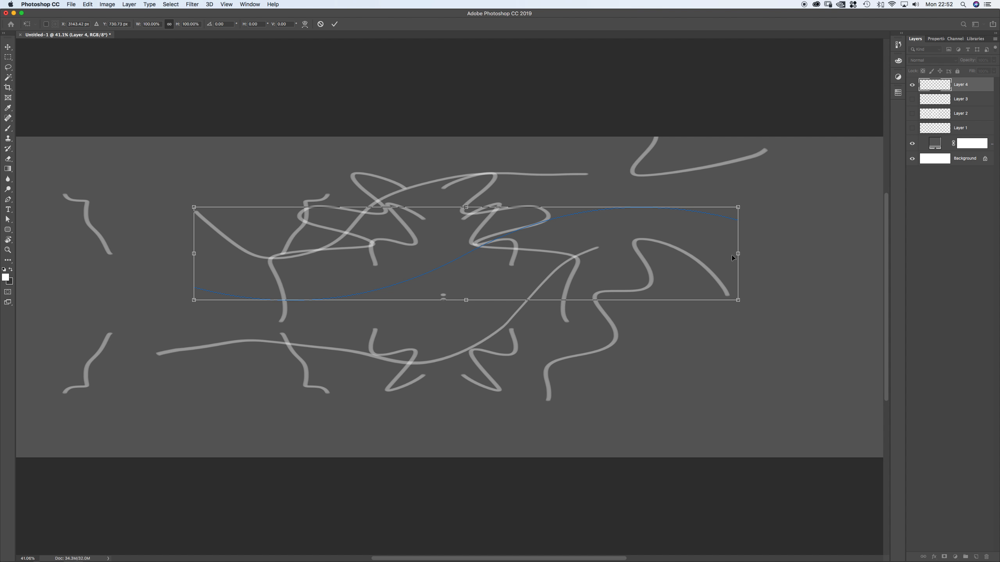
{"action": "right_click", "coordinate": [734, 256]}
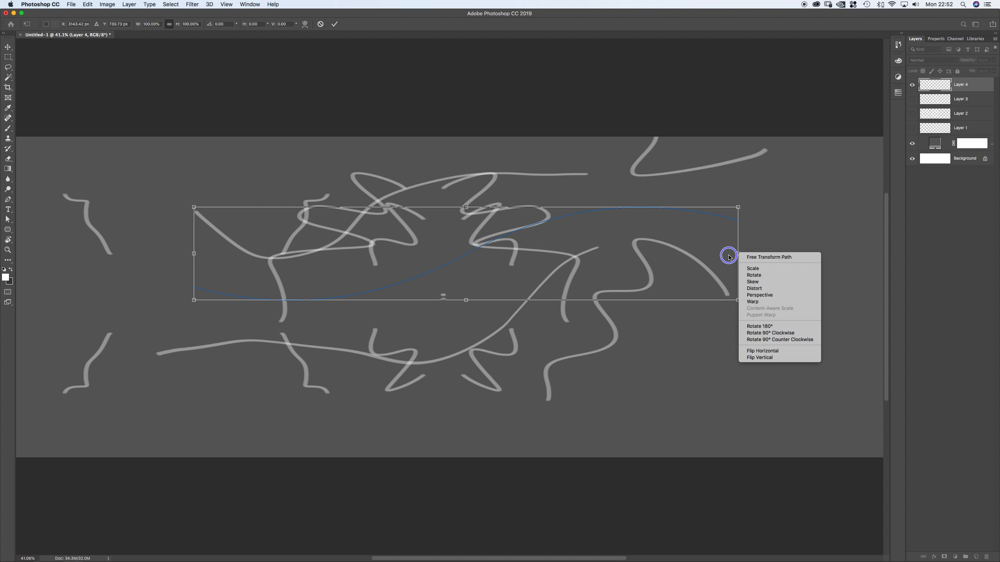
{"action": "left_click", "coordinate": [671, 249]}
{"action": "right_click", "coordinate": [733, 253]}
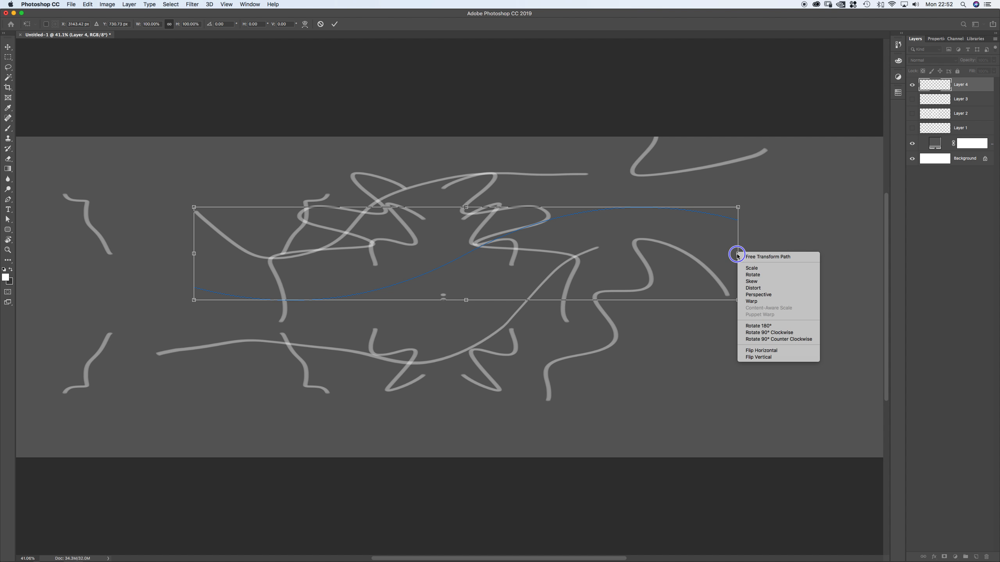
{"action": "left_click", "coordinate": [739, 257]}
{"action": "right_click", "coordinate": [730, 255]}
{"action": "left_click", "coordinate": [732, 254]}
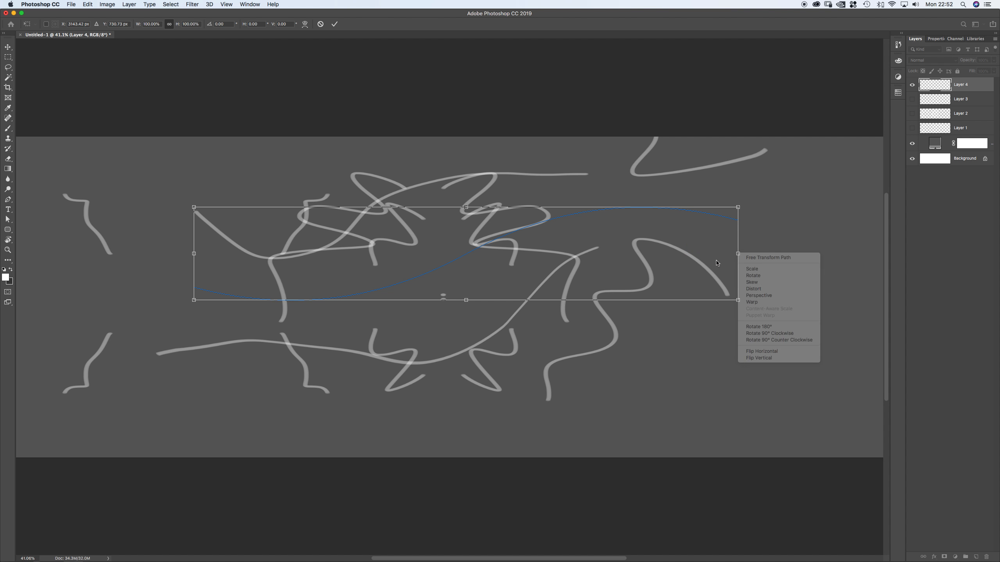
{"action": "right_click", "coordinate": [736, 253]}
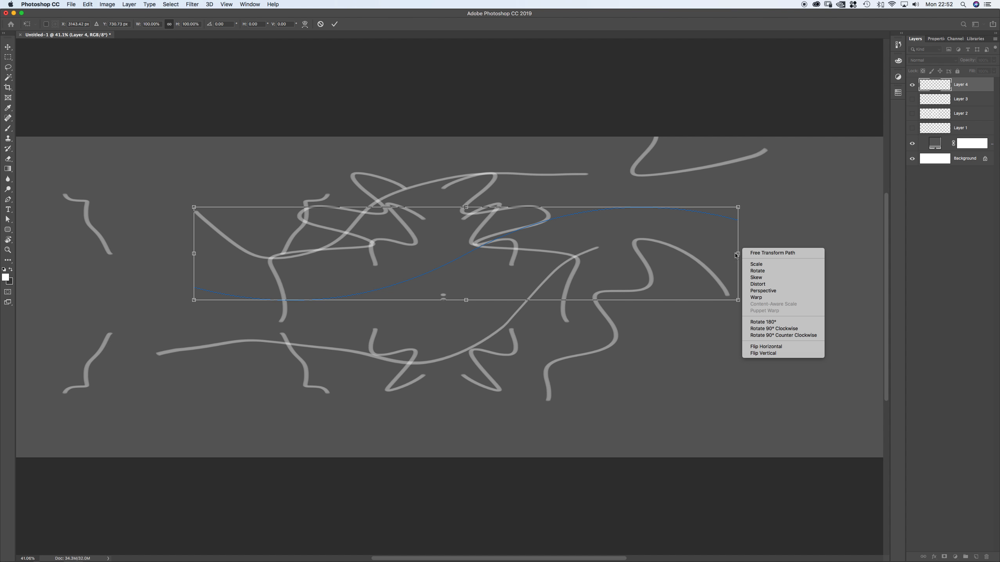
{"action": "left_click", "coordinate": [745, 241]}
Skew the wavy symmetry path downward at its far end and sideways along its upper edge, check its transform modes, and apply the transform.
{"action": "left_click_drag", "start_coordinate": [738, 253], "coordinate": [606, 359]}
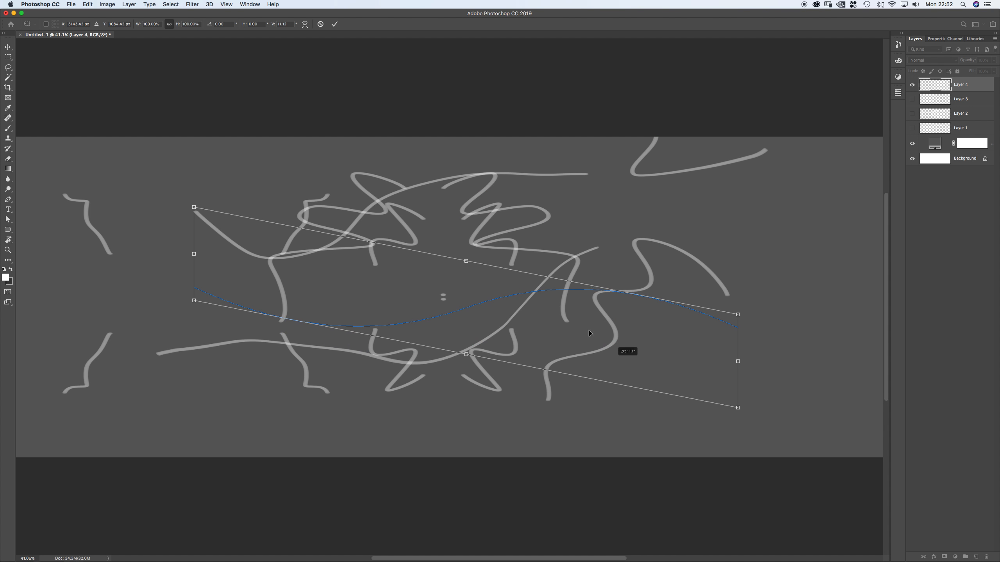
{"action": "left_click_drag", "start_coordinate": [466, 261], "coordinate": [634, 276]}
{"action": "right_click", "coordinate": [634, 273]}
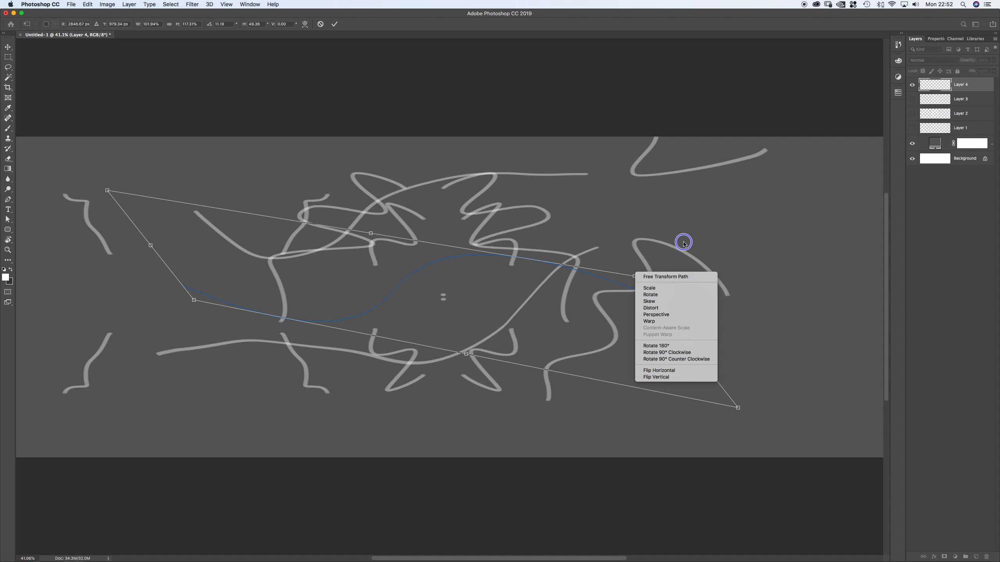
{"action": "left_click", "coordinate": [684, 243]}
{"action": "right_click", "coordinate": [636, 277]}
{"action": "left_click", "coordinate": [696, 214]}
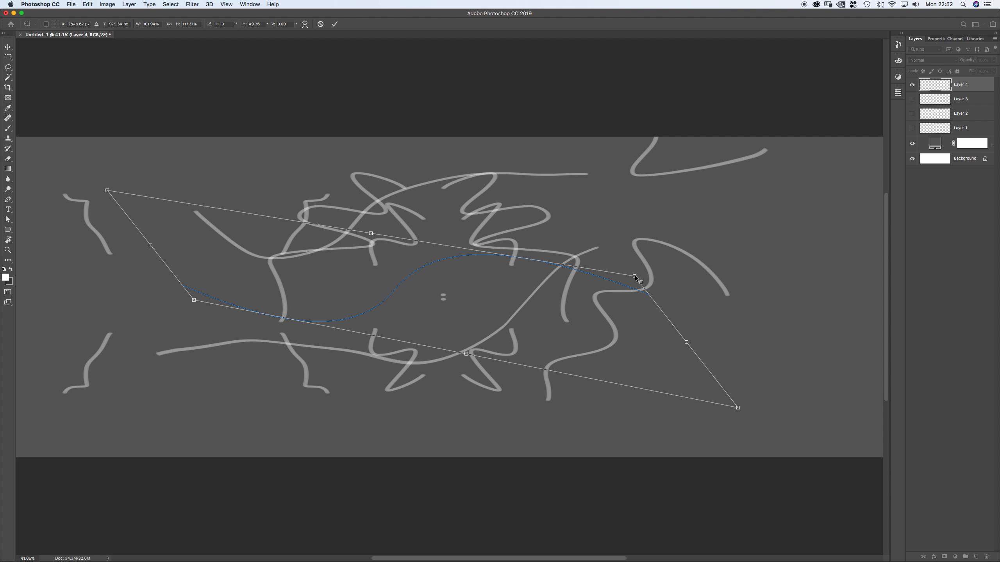
{"action": "right_click", "coordinate": [634, 277]}
{"action": "left_click", "coordinate": [687, 223]}
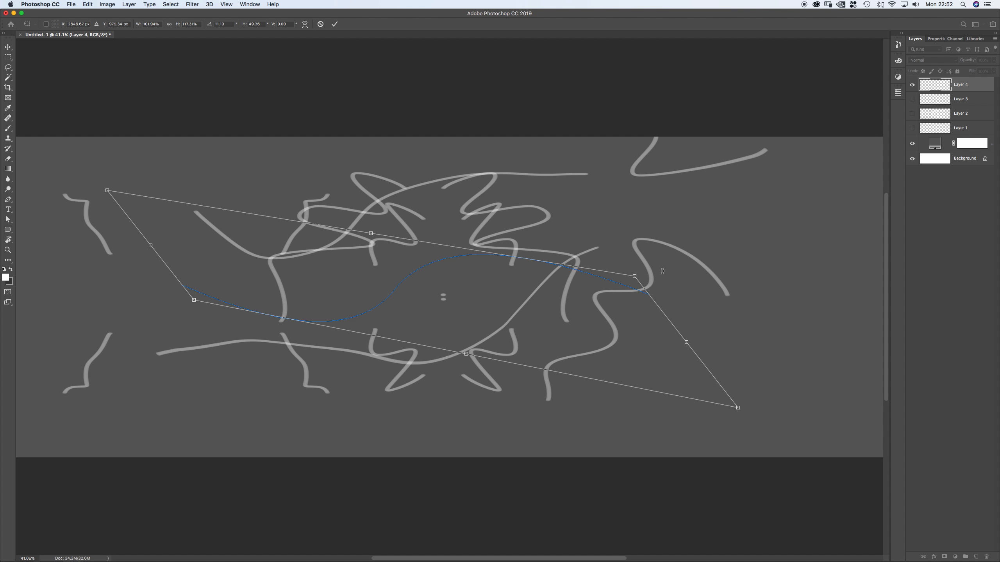
{"action": "right_click", "coordinate": [637, 278]}
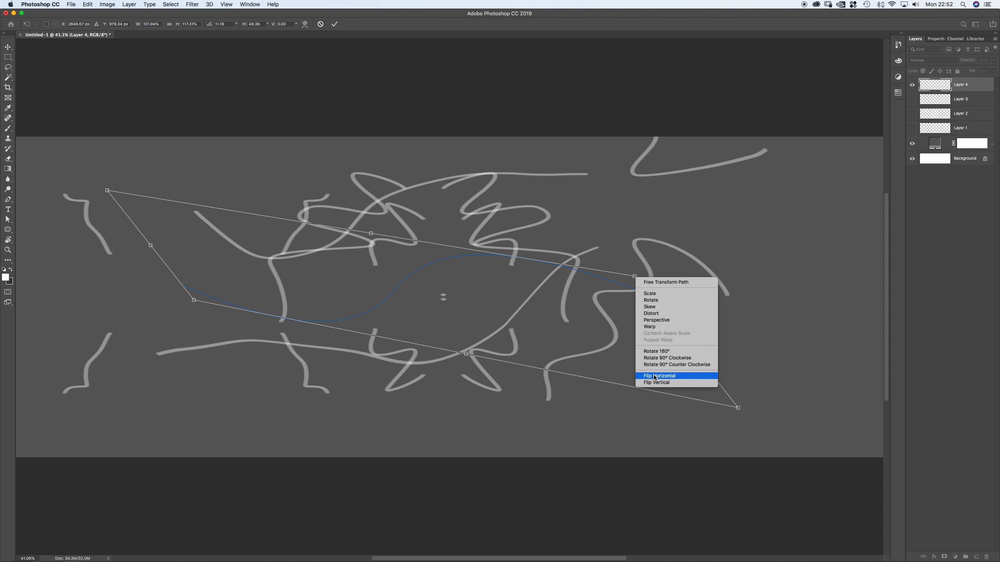
{"action": "left_click", "coordinate": [528, 203]}
{"action": "key", "text": "Return"}
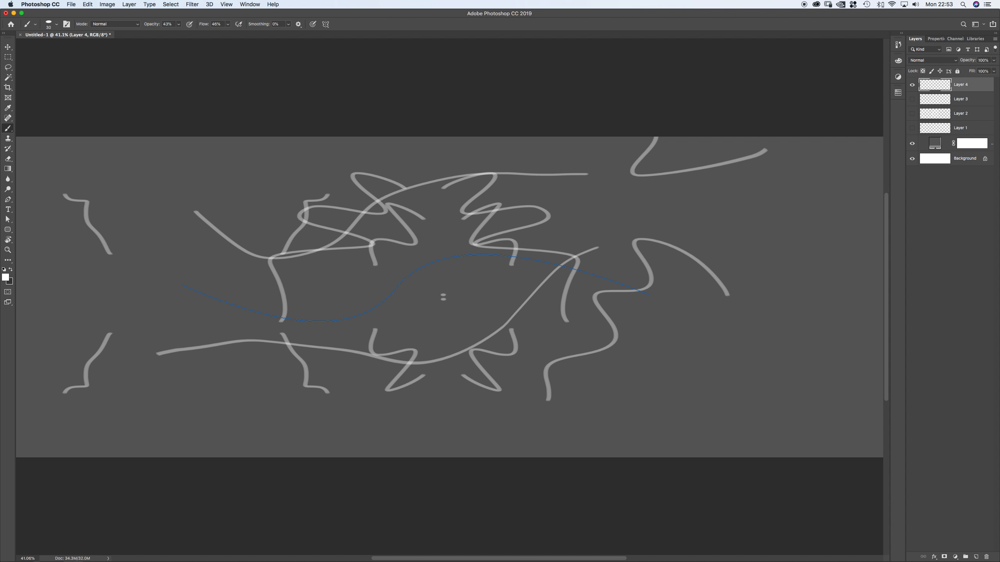
Replace the wavy axis with a Circle symmetry path, enlarge it to about 133% wide and 122% high, and skew it slightly.
{"action": "left_click", "coordinate": [326, 24]}
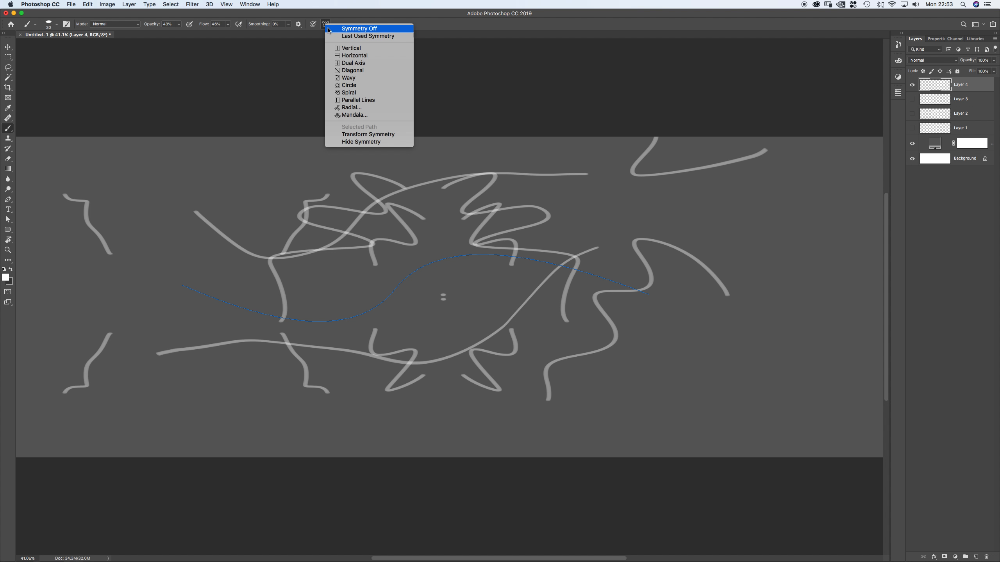
{"action": "left_click", "coordinate": [352, 86]}
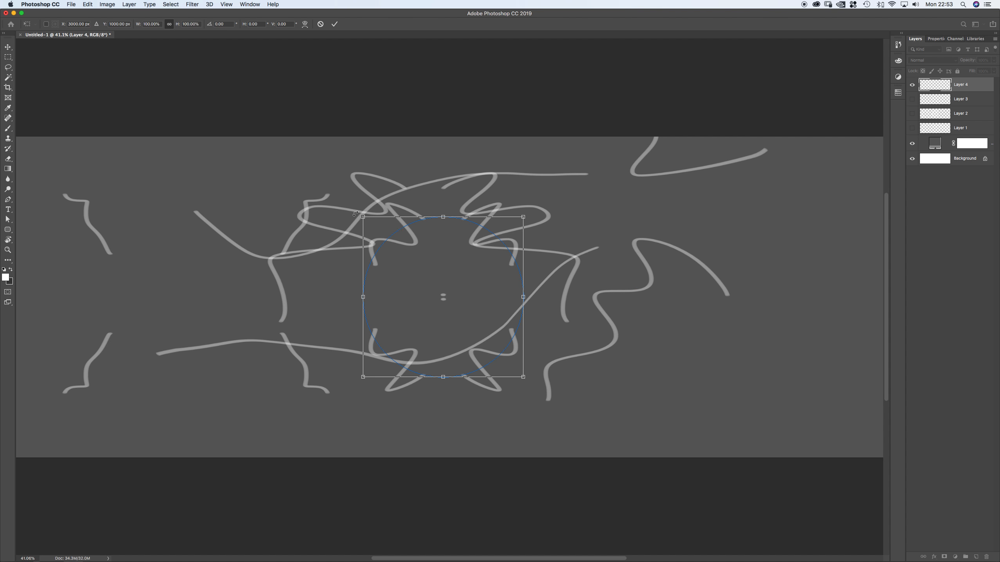
{"action": "left_click_drag", "start_coordinate": [355, 214], "coordinate": [277, 154]}
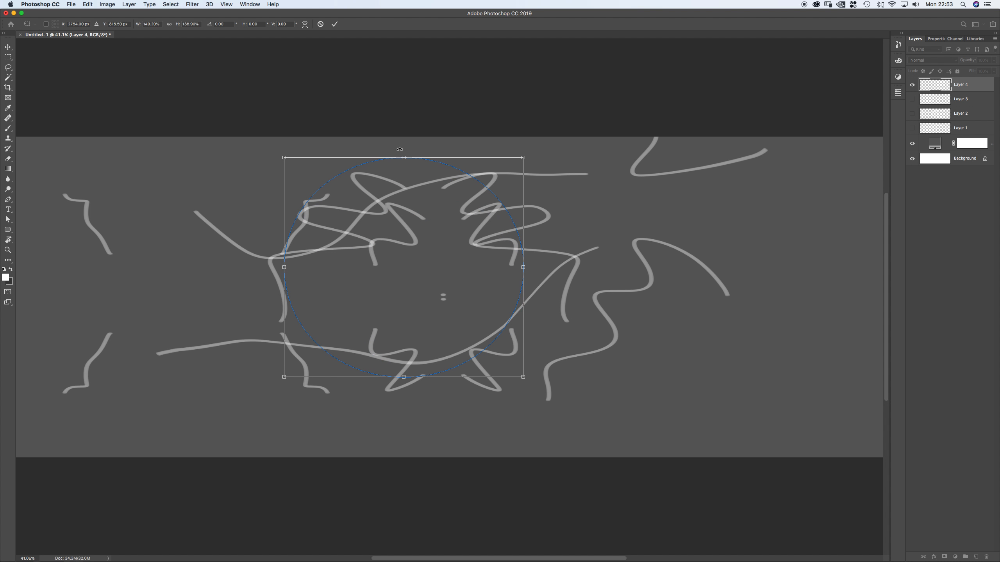
{"action": "left_click_drag", "start_coordinate": [403, 157], "coordinate": [404, 250]}
{"action": "left_click_drag", "start_coordinate": [474, 312], "coordinate": [550, 307]}
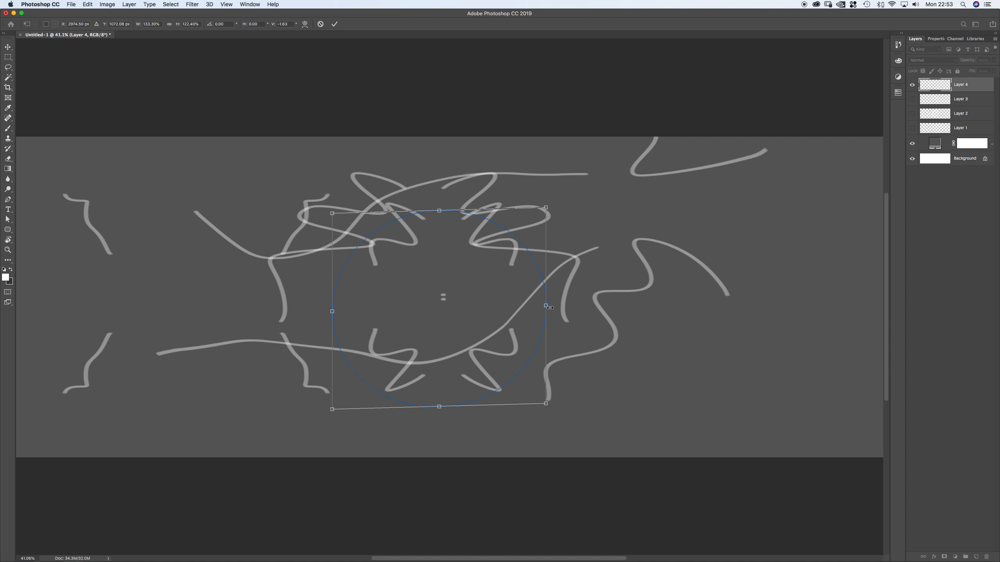
Skew the circle symmetry path into a tilted ellipse, apply it, and paint a curved test stroke inside it before undoing that stroke.
{"action": "right_click", "coordinate": [547, 306]}
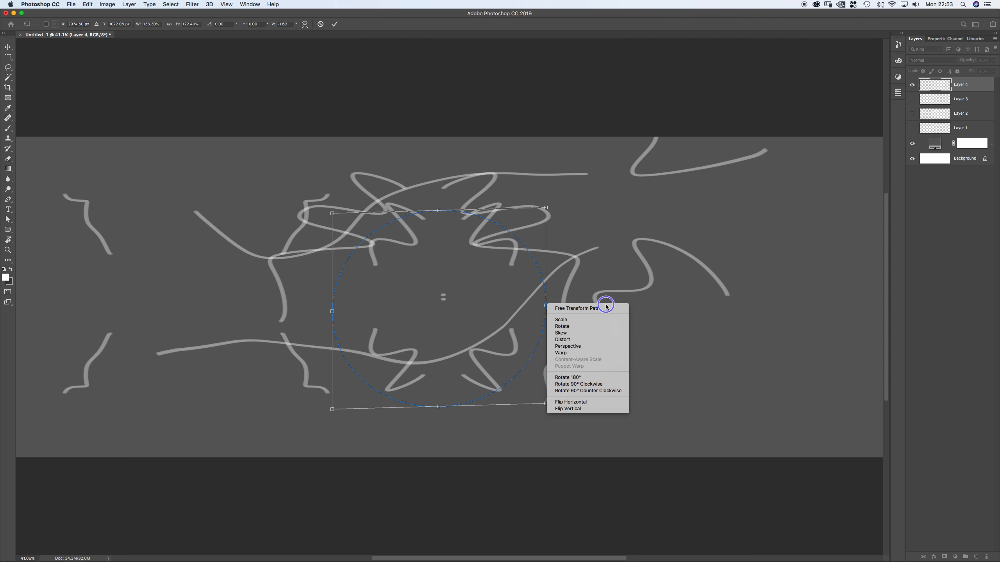
{"action": "right_click", "coordinate": [546, 306]}
{"action": "left_click", "coordinate": [573, 308]}
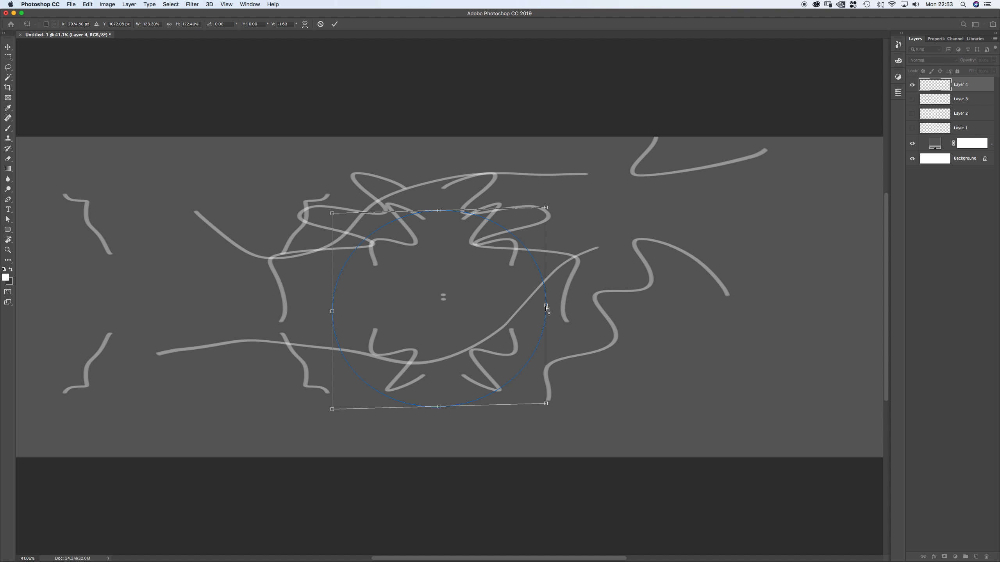
{"action": "mouse_move", "coordinate": [546, 306]}
{"action": "left_mouse_down"}
{"action": "mouse_move", "coordinate": [649, 315]}
{"action": "mouse_move", "coordinate": [739, 400]}
{"action": "mouse_move", "coordinate": [581, 174]}
{"action": "mouse_move", "coordinate": [573, 202]}
{"action": "left_mouse_up"}
{"action": "mouse_move", "coordinate": [402, 229]}
{"action": "left_mouse_down"}
{"action": "mouse_move", "coordinate": [455, 248]}
{"action": "mouse_move", "coordinate": [429, 266]}
{"action": "left_mouse_up"}
{"action": "key", "text": "Return"}
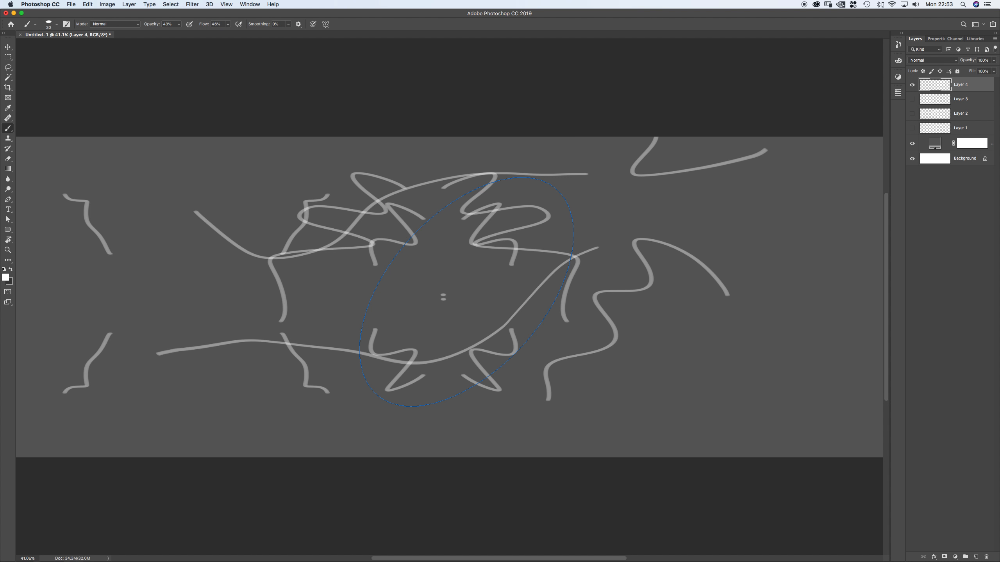
{"action": "mouse_move", "coordinate": [483, 227]}
{"action": "left_mouse_down"}
{"action": "mouse_move", "coordinate": [496, 228]}
{"action": "mouse_move", "coordinate": [489, 302]}
{"action": "left_mouse_up"}
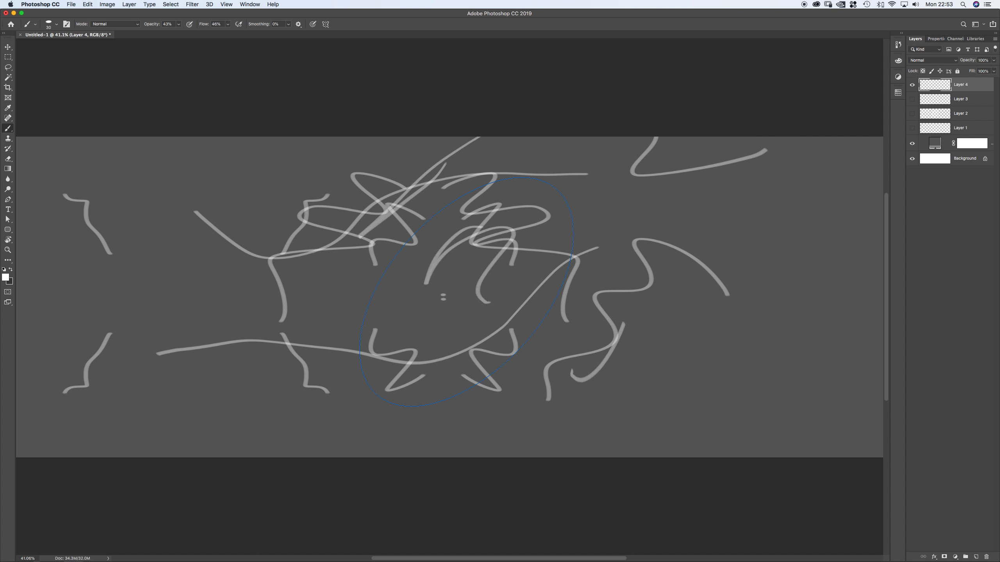
{"action": "key", "text": "super+z"}
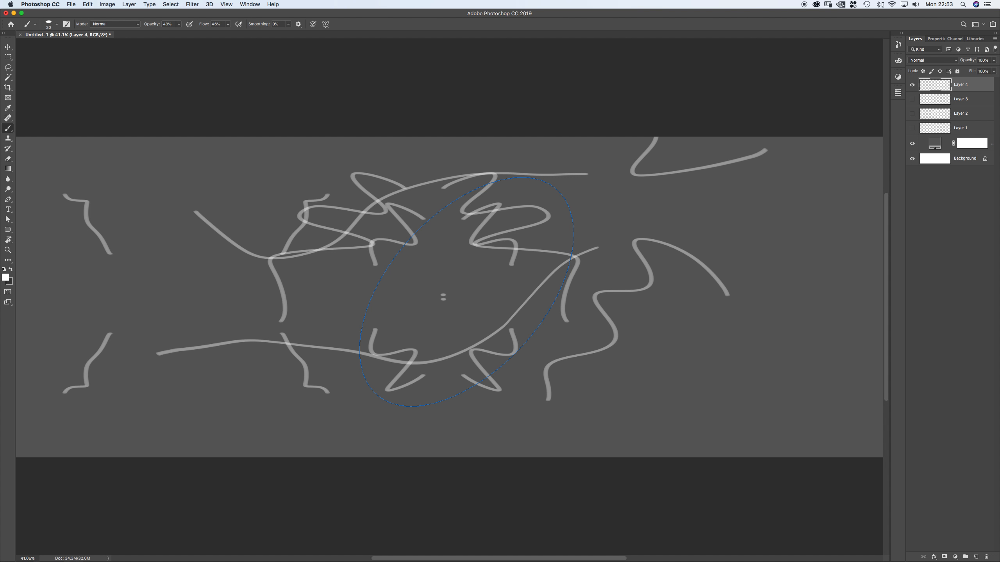
Switch to Spiral symmetry, stretch the spiral across most of the canvas, and apply the transform.
{"action": "left_click", "coordinate": [325, 24]}
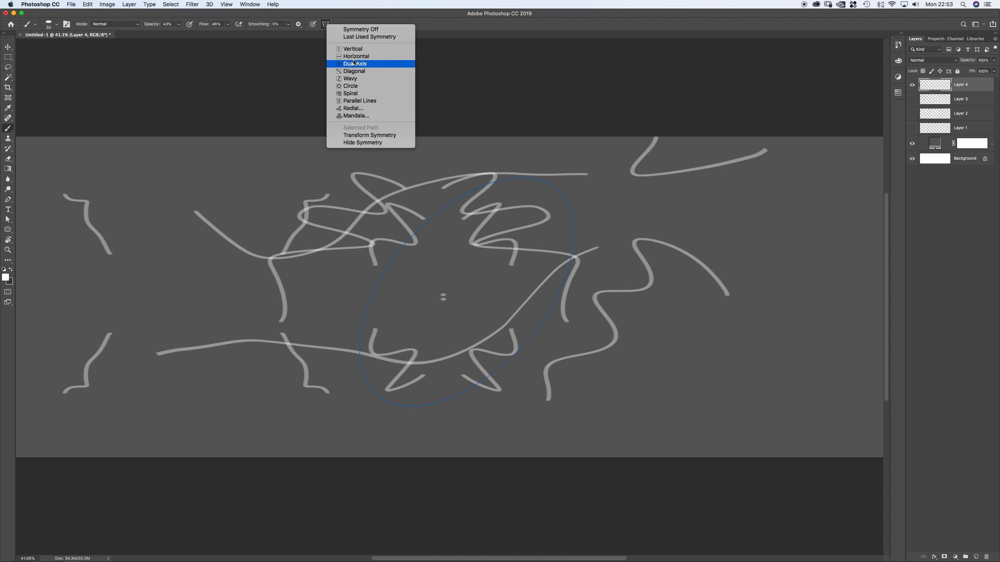
{"action": "left_click", "coordinate": [361, 93]}
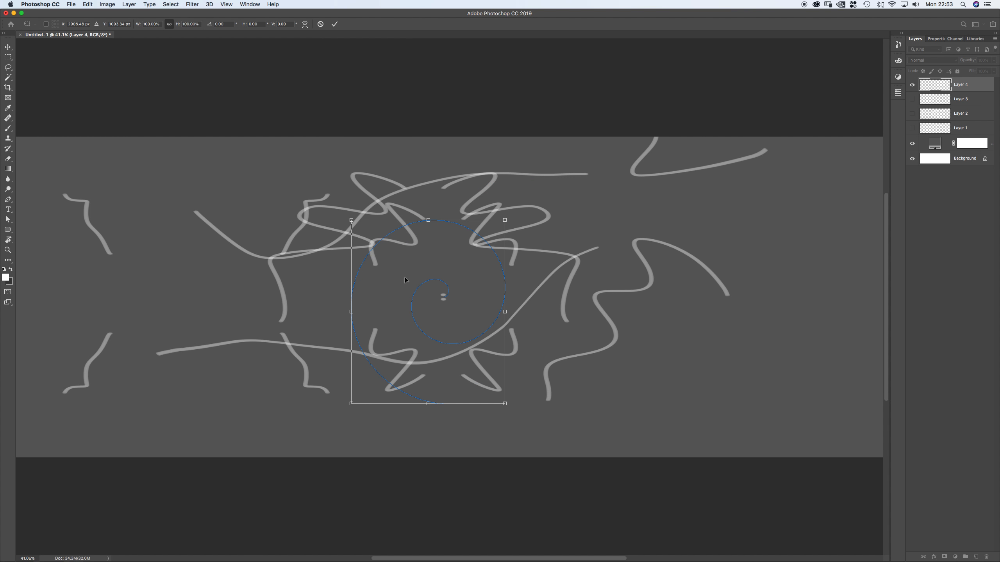
{"action": "left_click_drag", "start_coordinate": [351, 312], "coordinate": [233, 308]}
{"action": "left_click_drag", "start_coordinate": [505, 312], "coordinate": [782, 301]}
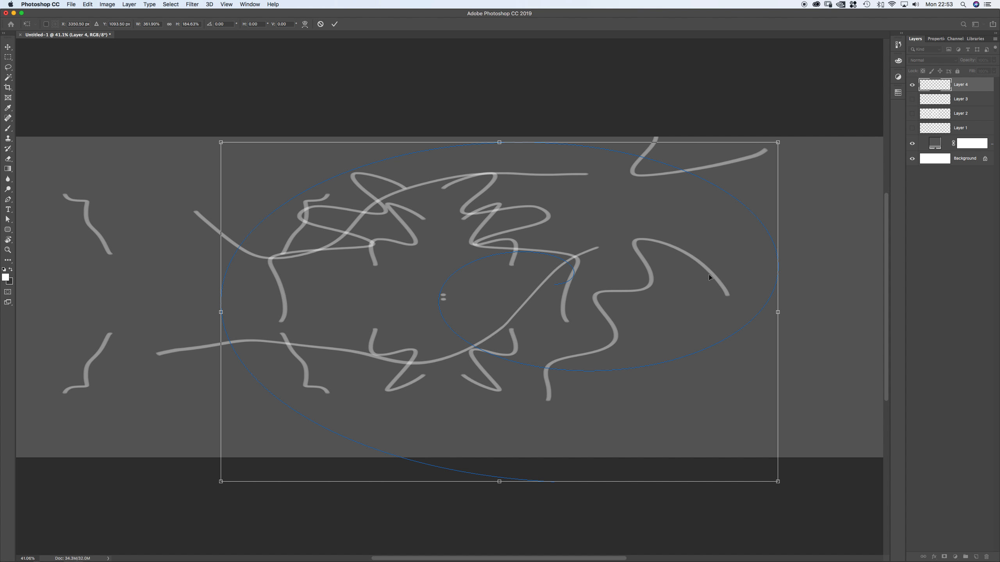
{"action": "key", "text": "Return"}
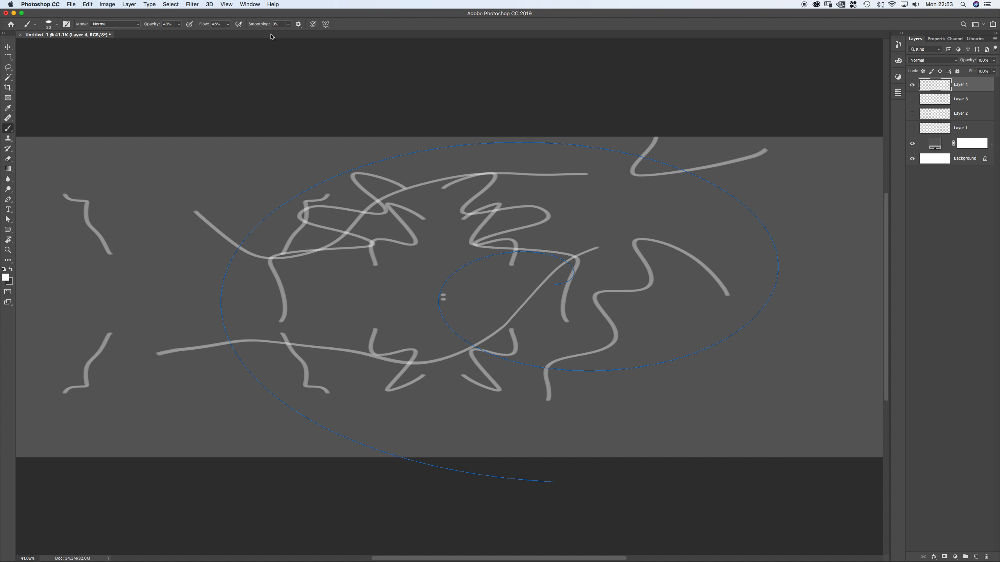
Switch back to Circle symmetry, reshape the circle into a wide ellipse over the canvas's left half, and apply the transform.
{"action": "left_click", "coordinate": [326, 24]}
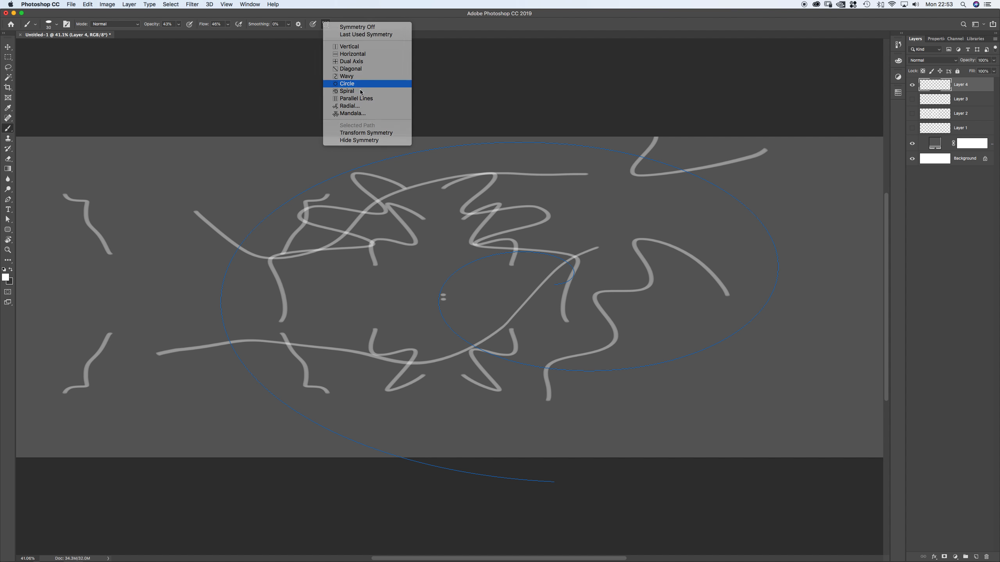
{"action": "left_click", "coordinate": [359, 84]}
{"action": "left_click_drag", "start_coordinate": [523, 297], "coordinate": [754, 296]}
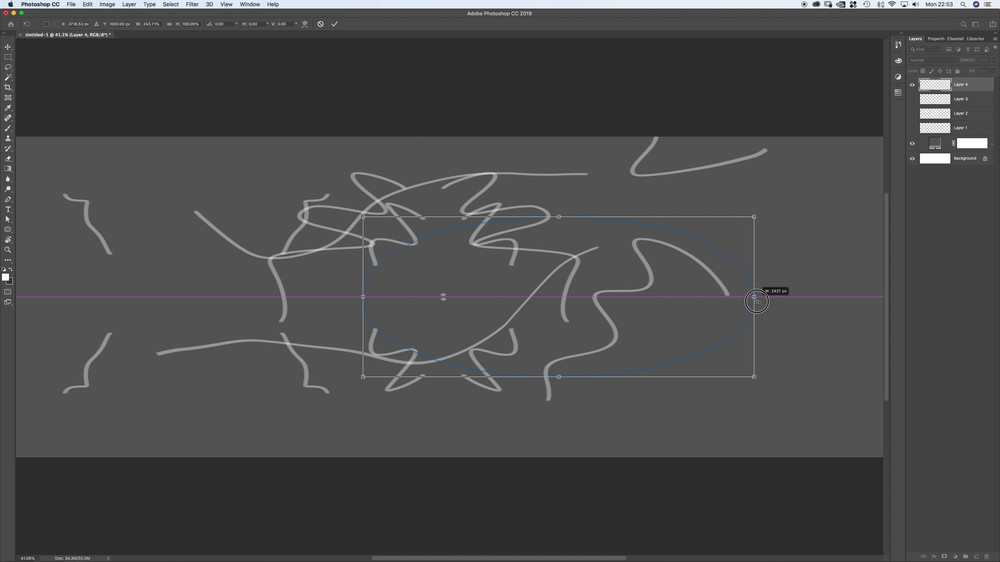
{"action": "left_click_drag", "start_coordinate": [514, 260], "coordinate": [374, 268]}
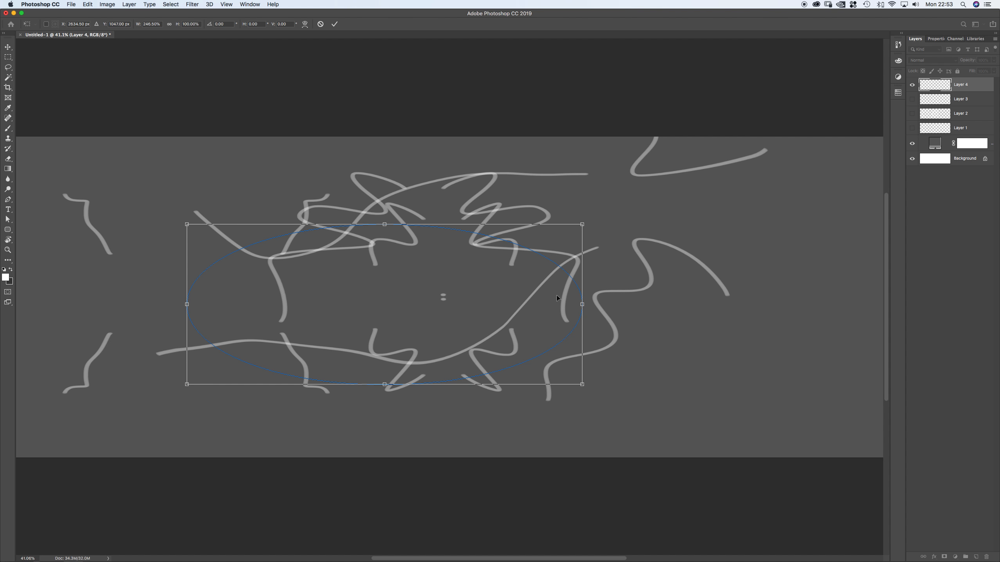
{"action": "left_click_drag", "start_coordinate": [582, 303], "coordinate": [503, 305]}
{"action": "key", "text": "Return"}
Try to move the ellipse symmetry path with the Path Selection tool, and brush a wavy mirrored stroke over its upper left part.
{"action": "key", "text": "a"}
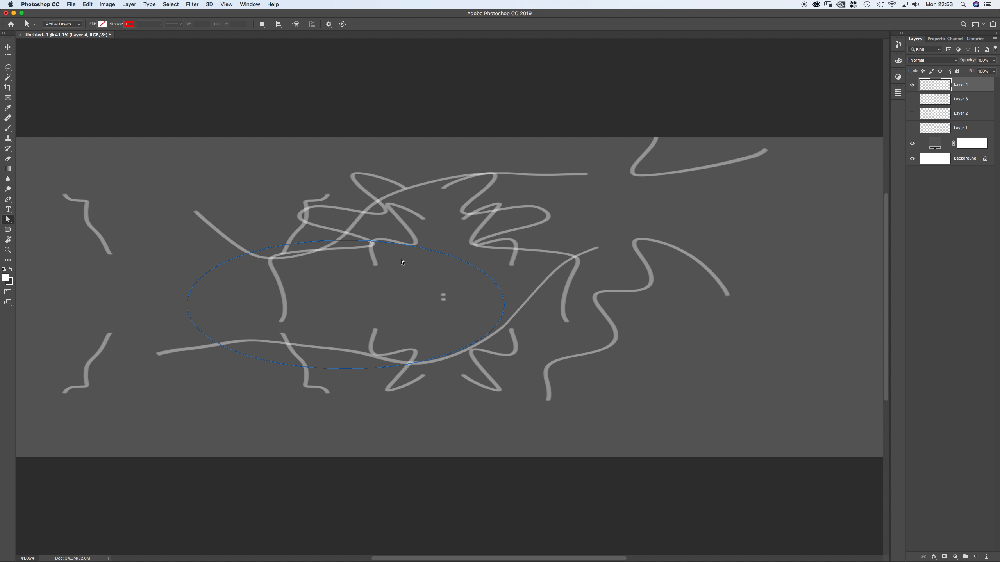
{"action": "left_click_drag", "start_coordinate": [358, 275], "coordinate": [287, 295]}
{"action": "key", "text": "b"}
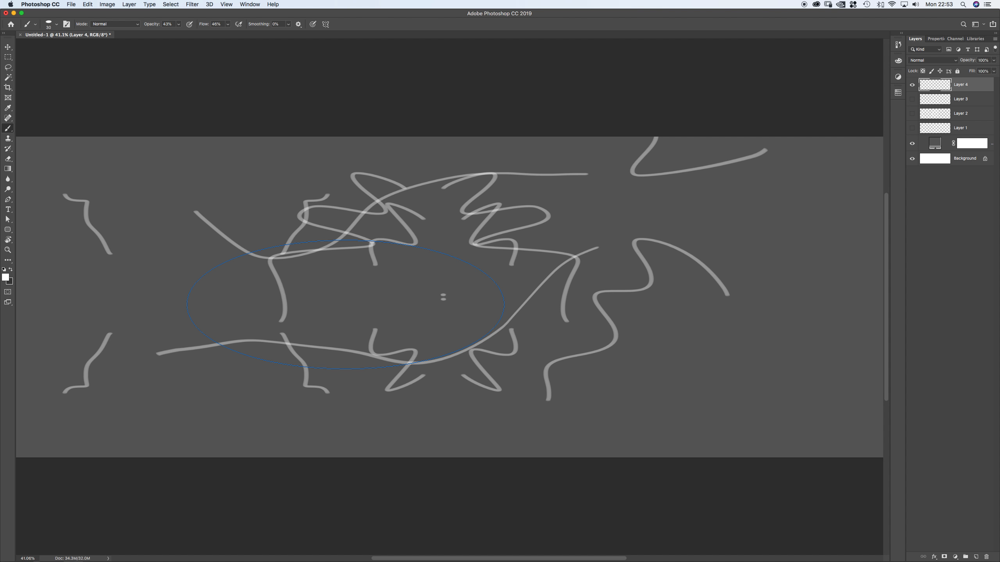
{"action": "mouse_move", "coordinate": [388, 205]}
{"action": "left_mouse_down"}
{"action": "mouse_move", "coordinate": [246, 216]}
{"action": "mouse_move", "coordinate": [185, 252]}
{"action": "left_mouse_up"}
Shift Layer 4's strokes down and to the right with the Move tool, and replace that layer with a new empty one.
{"action": "key", "text": "v"}
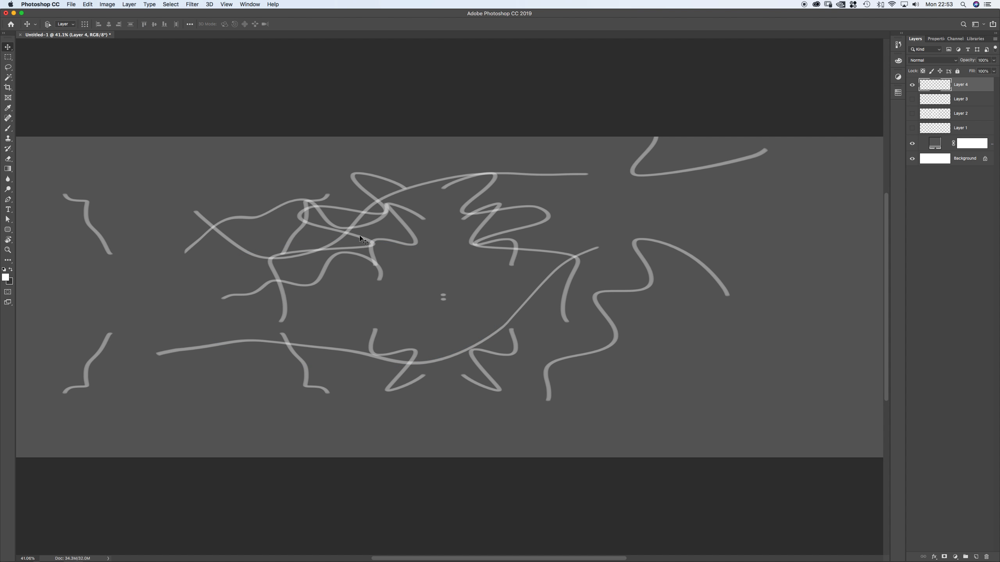
{"action": "left_click_drag", "start_coordinate": [343, 215], "coordinate": [437, 310]}
{"action": "key", "text": "a"}
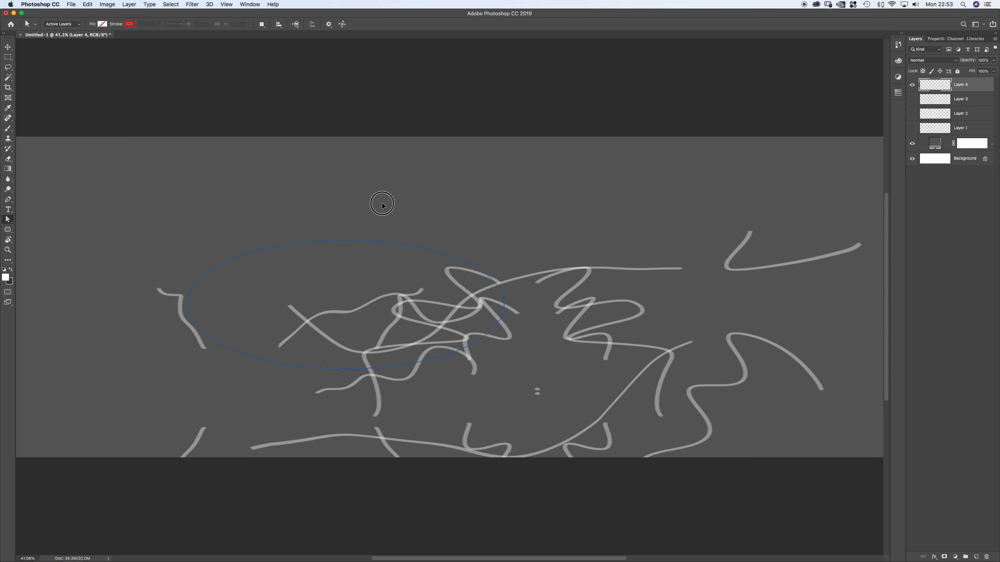
{"action": "key", "text": "Delete"}
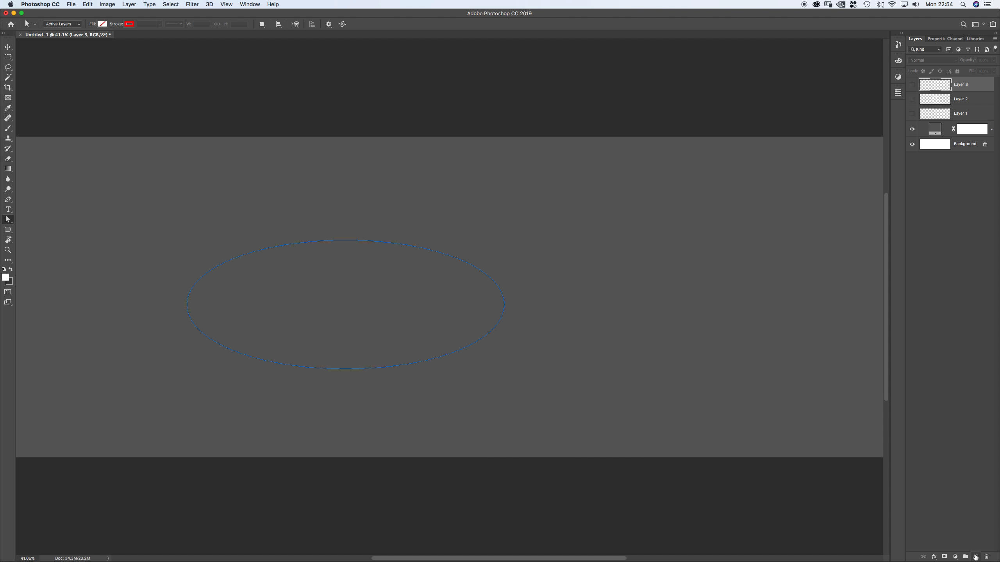
{"action": "left_click", "coordinate": [975, 557]}
Examine the Path Selection tool's options and the Brush's symmetry list for a way to move the symmetry path.
{"action": "left_click", "coordinate": [342, 25]}
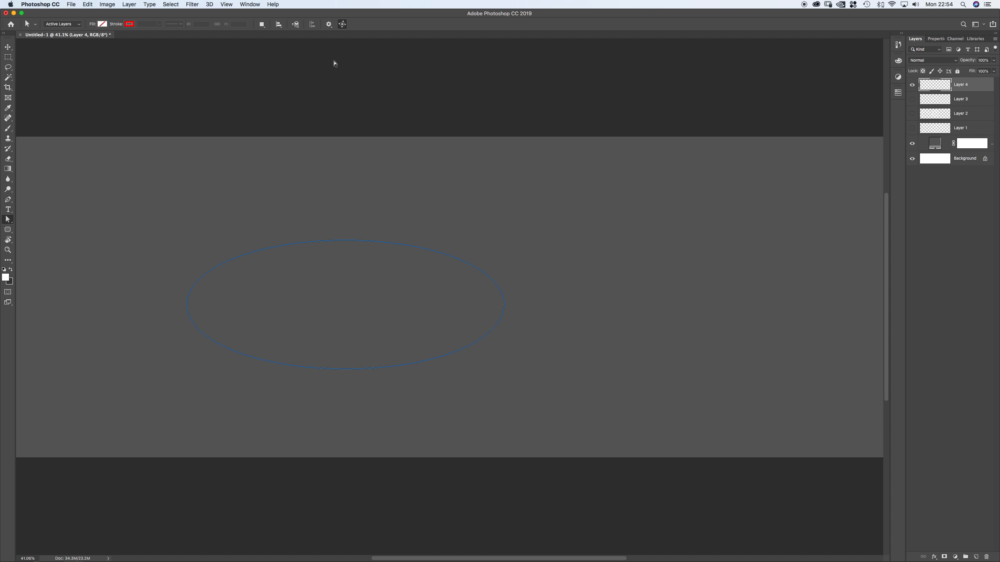
{"action": "key", "text": "b"}
{"action": "left_click", "coordinate": [325, 24]}
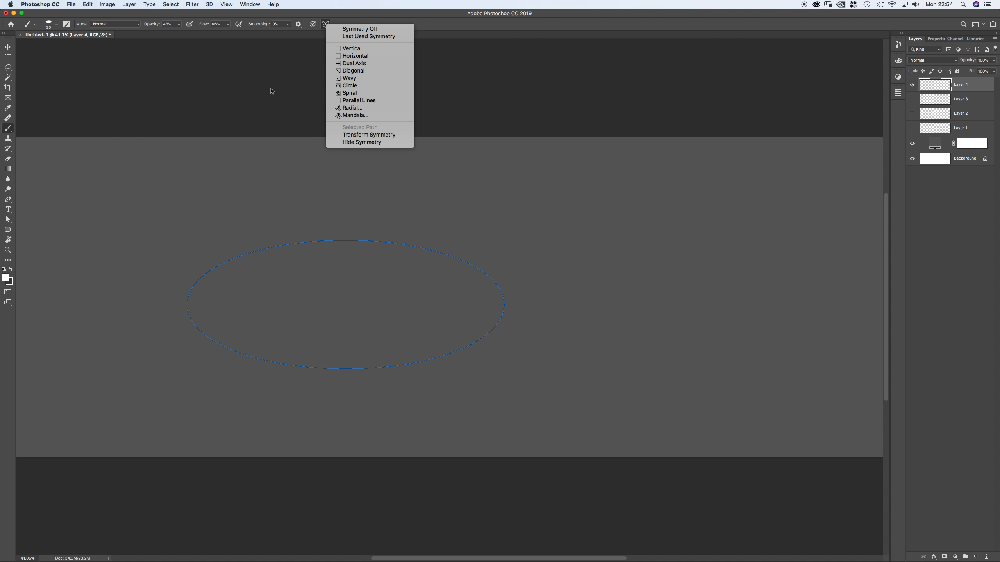
{"action": "key", "text": "Escape"}
{"action": "key", "text": "a"}
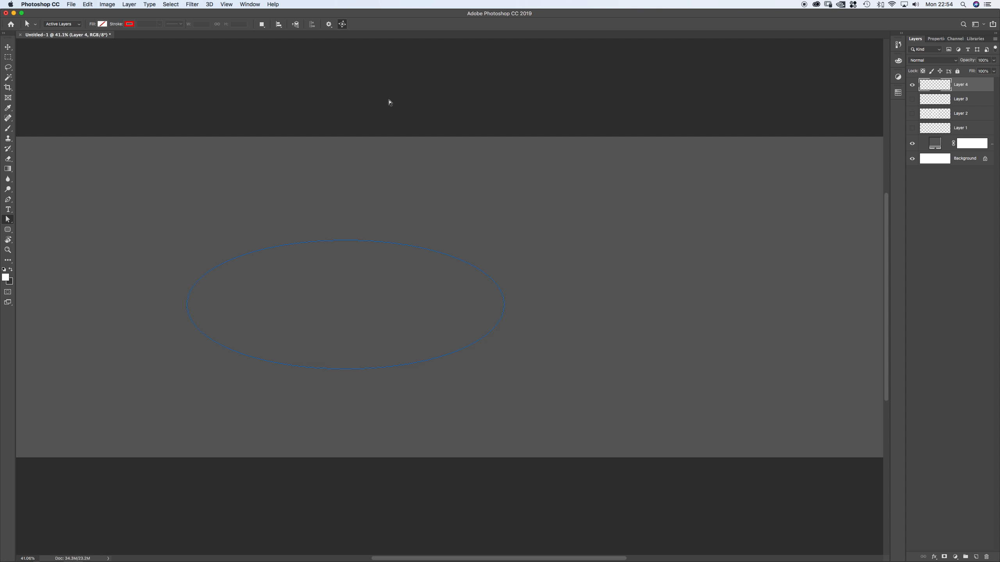
{"action": "key", "text": "b"}
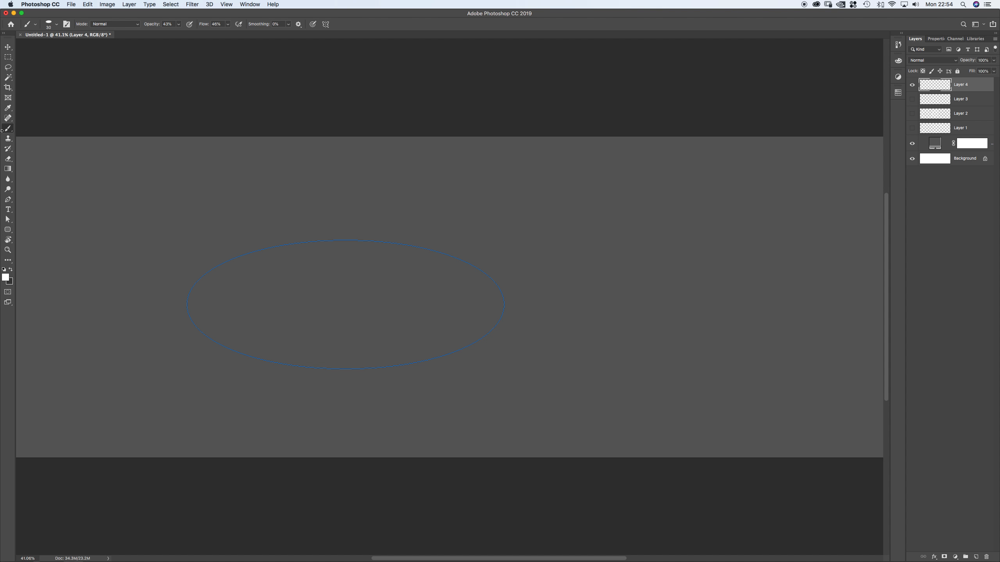
Apply a new Circle symmetry path stretched horizontally to about twice its width, and paint two mirrored strokes inside the ellipse.
{"action": "left_click", "coordinate": [326, 24]}
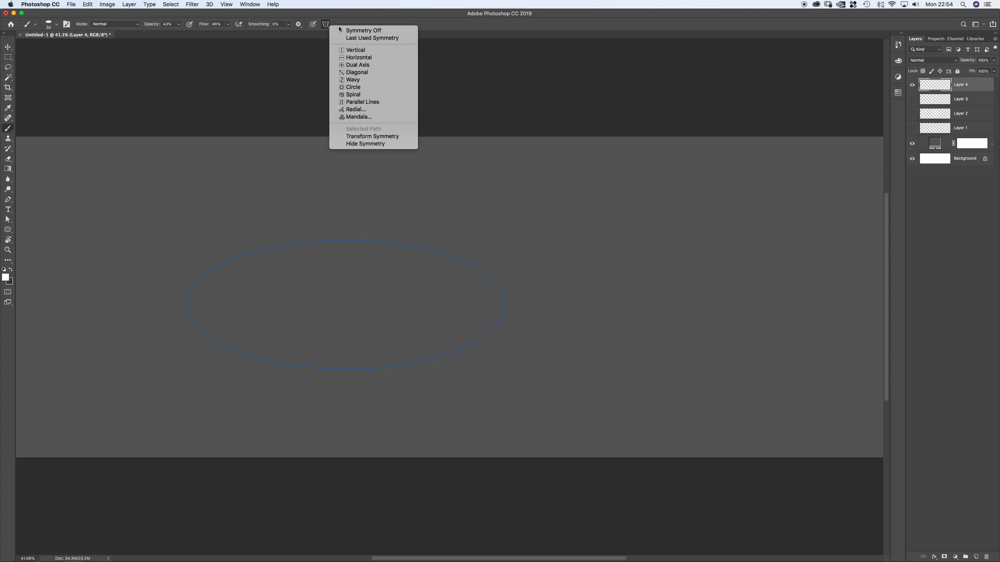
{"action": "left_click", "coordinate": [357, 87]}
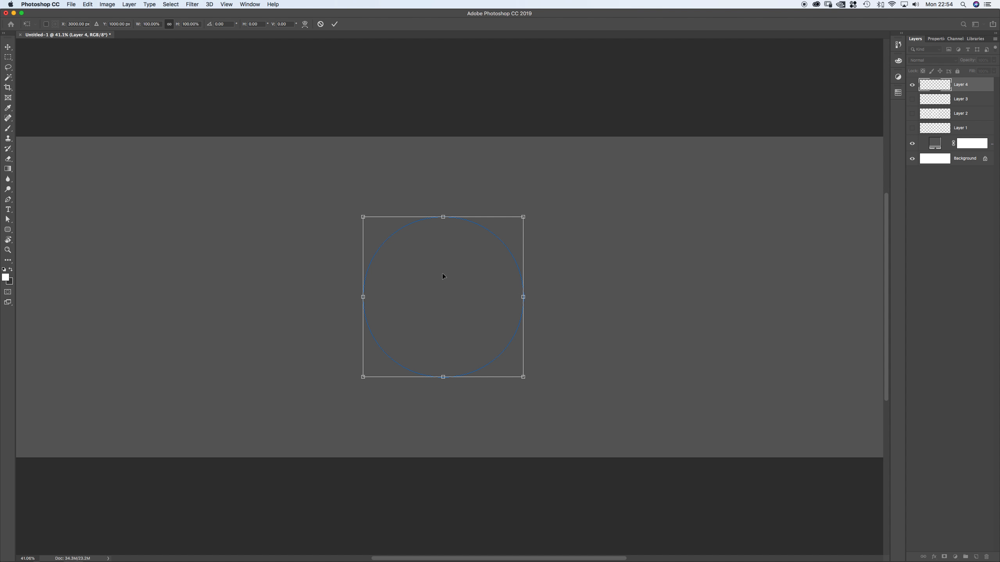
{"action": "left_click_drag", "start_coordinate": [523, 296], "coordinate": [680, 283]}
{"action": "key", "text": "Return"}
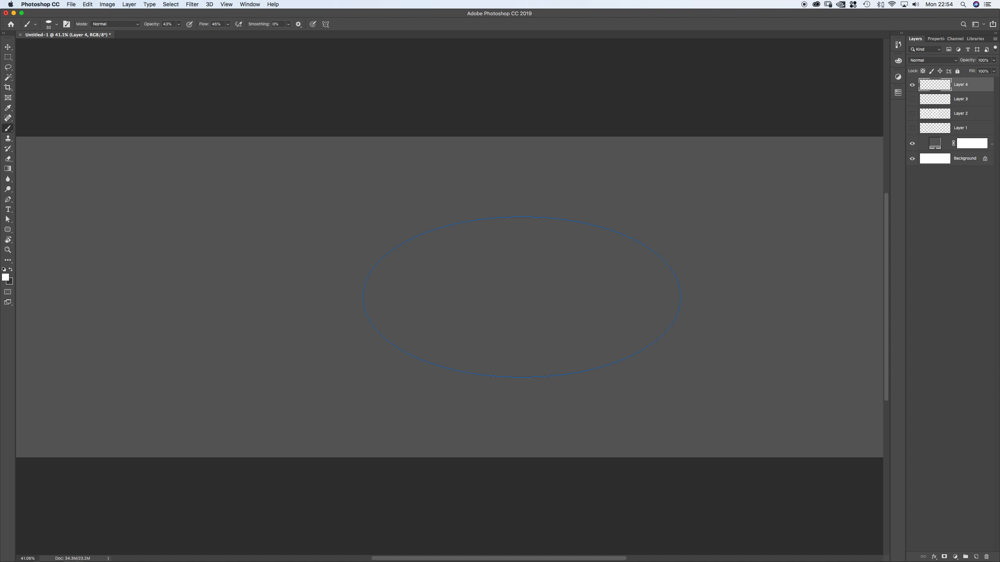
{"action": "mouse_move", "coordinate": [552, 236]}
{"action": "left_mouse_down"}
{"action": "mouse_move", "coordinate": [479, 244]}
{"action": "mouse_move", "coordinate": [395, 299]}
{"action": "left_mouse_up"}
{"action": "mouse_move", "coordinate": [642, 304]}
{"action": "left_mouse_down"}
{"action": "mouse_move", "coordinate": [560, 342]}
{"action": "mouse_move", "coordinate": [517, 347]}
{"action": "left_mouse_up"}
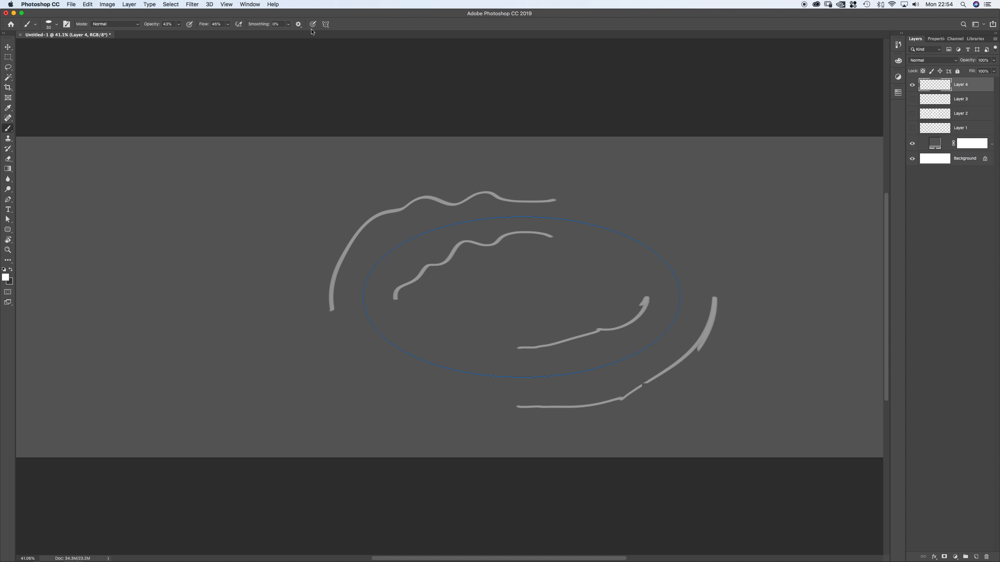
Apply a new Circle symmetry path at its default size and position.
{"action": "left_click", "coordinate": [326, 24]}
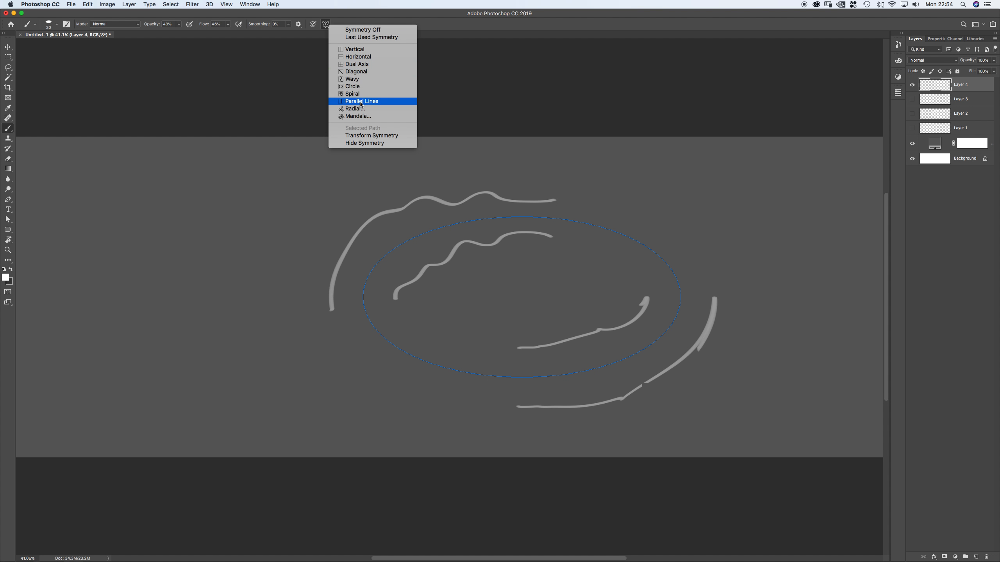
{"action": "left_click", "coordinate": [357, 86]}
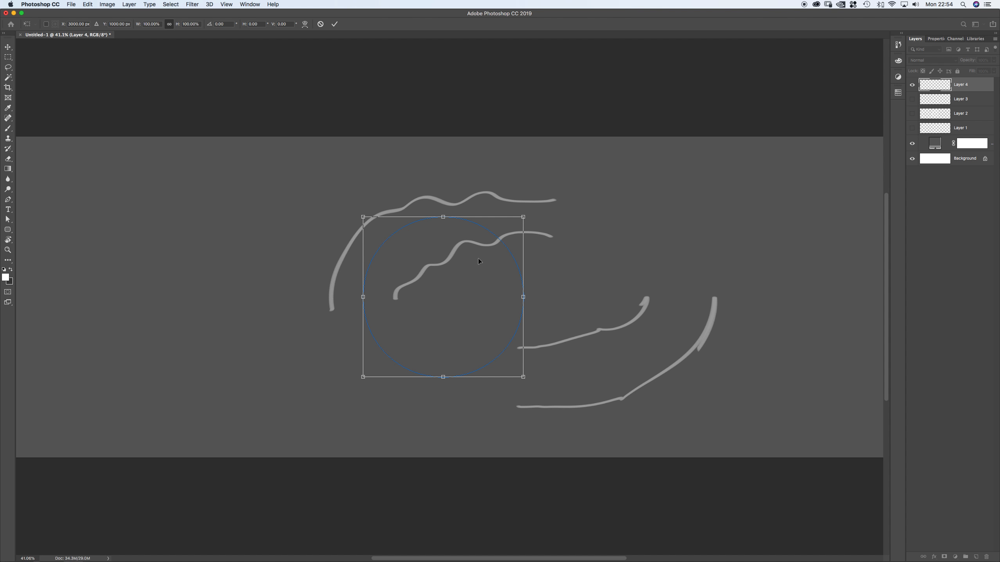
{"action": "key", "text": "Return"}
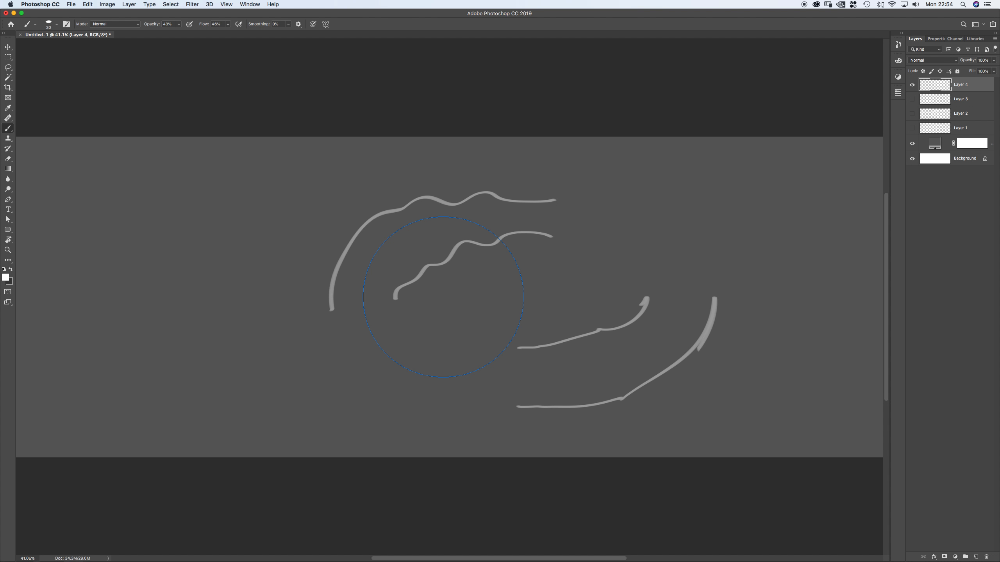
Apply the Parallel Lines symmetry at its default size, and paint a long wavy stroke between the axes near the canvas's upper edge.
{"action": "left_click", "coordinate": [325, 24]}
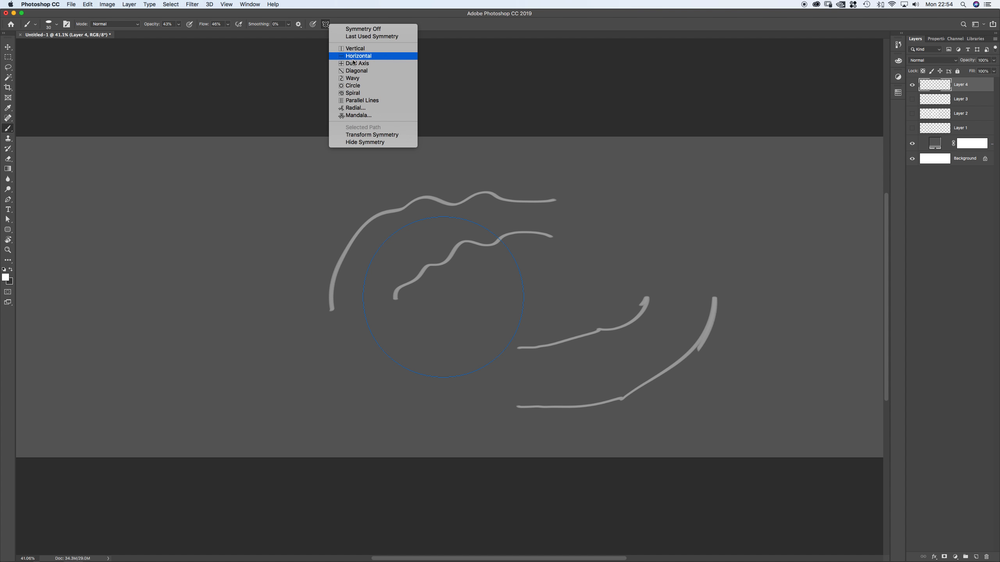
{"action": "left_click", "coordinate": [362, 100]}
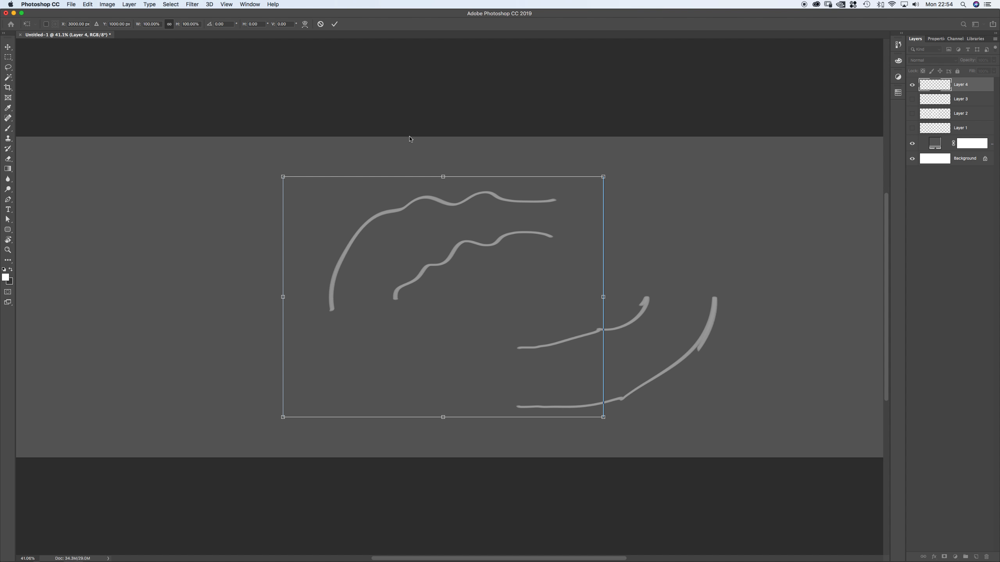
{"action": "key", "text": "Return"}
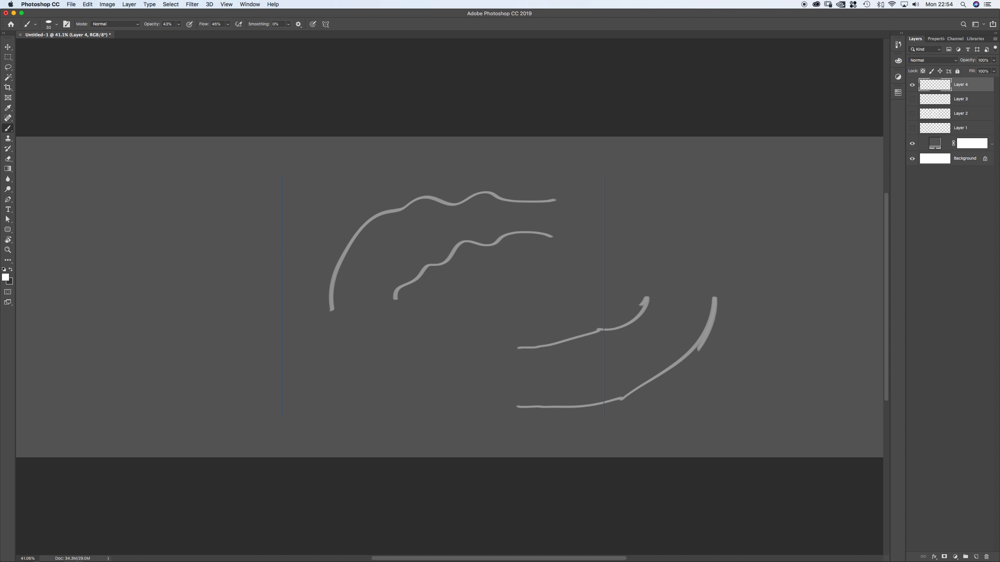
{"action": "key", "text": "v"}
{"action": "key", "text": "b"}
{"action": "mouse_move", "coordinate": [308, 212]}
{"action": "left_mouse_down"}
{"action": "mouse_move", "coordinate": [391, 168]}
{"action": "mouse_move", "coordinate": [549, 194]}
{"action": "left_mouse_up"}
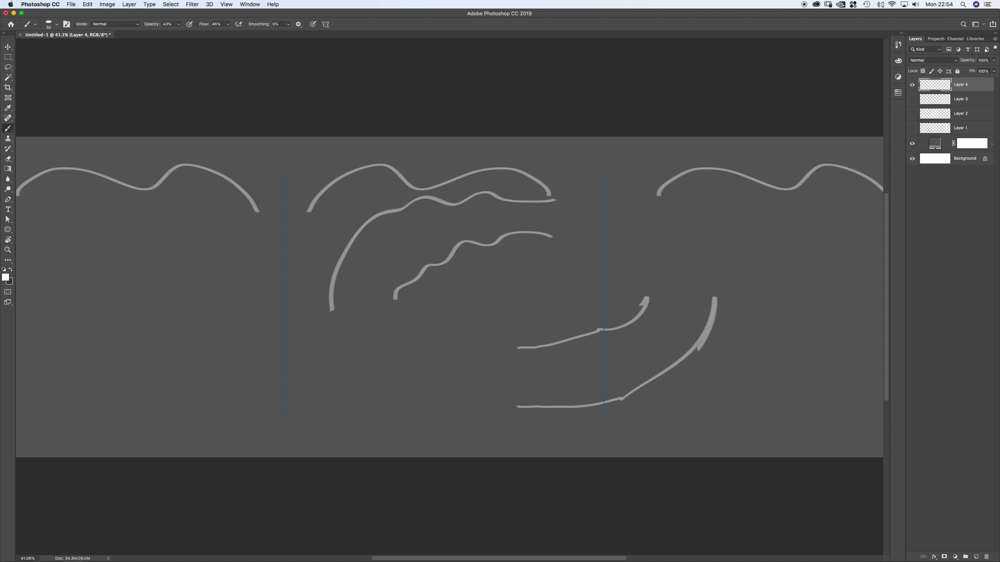
Paint three more strokes toward the right symmetry axis and three short wavy strokes beside the left axis, all between the parallel lines.
{"action": "left_click_drag", "start_coordinate": [507, 292], "coordinate": [521, 288]}
{"action": "mouse_move", "coordinate": [394, 270]}
{"action": "left_mouse_down"}
{"action": "mouse_move", "coordinate": [396, 254]}
{"action": "mouse_move", "coordinate": [525, 286]}
{"action": "mouse_move", "coordinate": [560, 310]}
{"action": "left_mouse_up"}
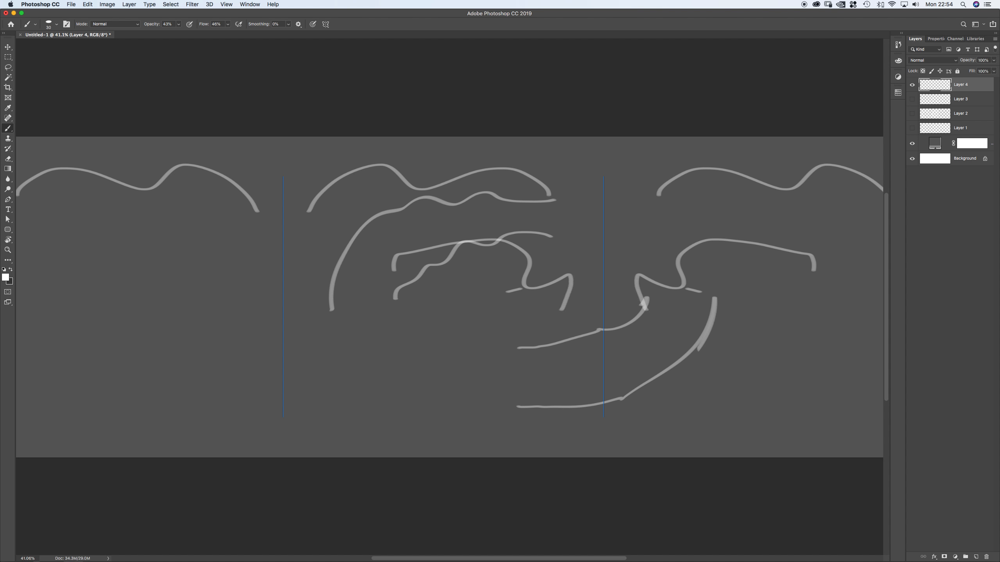
{"action": "mouse_move", "coordinate": [436, 332]}
{"action": "left_mouse_down"}
{"action": "mouse_move", "coordinate": [539, 351]}
{"action": "mouse_move", "coordinate": [569, 381]}
{"action": "left_mouse_up"}
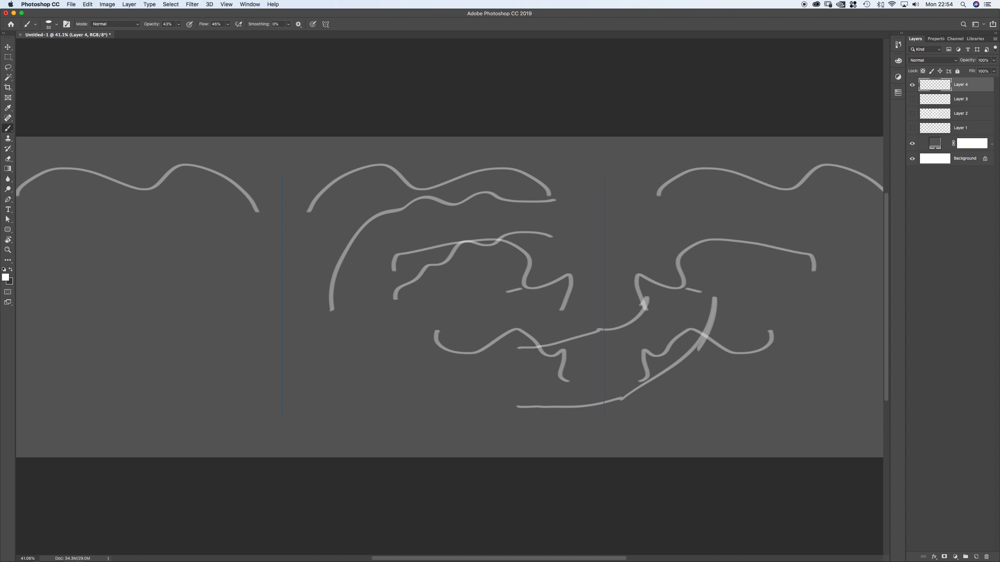
{"action": "left_click_drag", "start_coordinate": [369, 372], "coordinate": [305, 381]}
{"action": "mouse_move", "coordinate": [311, 341]}
{"action": "left_mouse_down"}
{"action": "mouse_move", "coordinate": [380, 330]}
{"action": "mouse_move", "coordinate": [394, 338]}
{"action": "left_mouse_up"}
{"action": "mouse_move", "coordinate": [331, 283]}
{"action": "left_mouse_down"}
{"action": "mouse_move", "coordinate": [308, 299]}
{"action": "mouse_move", "coordinate": [396, 296]}
{"action": "left_mouse_up"}
Apply a new Parallel Lines symmetry scaled down to just over half size, and paint a wavy stroke just outside its left axis.
{"action": "left_click", "coordinate": [324, 23]}
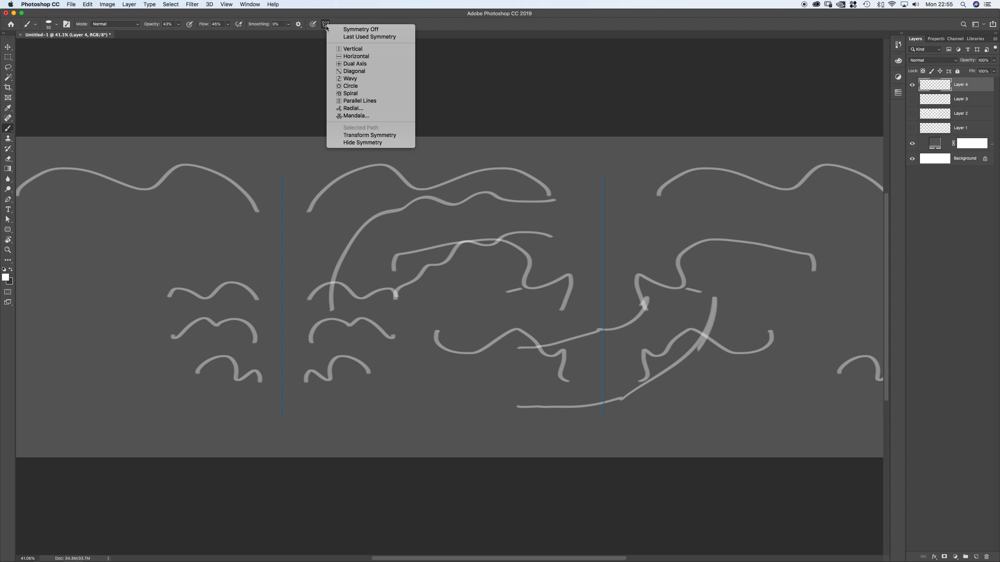
{"action": "left_click", "coordinate": [385, 101]}
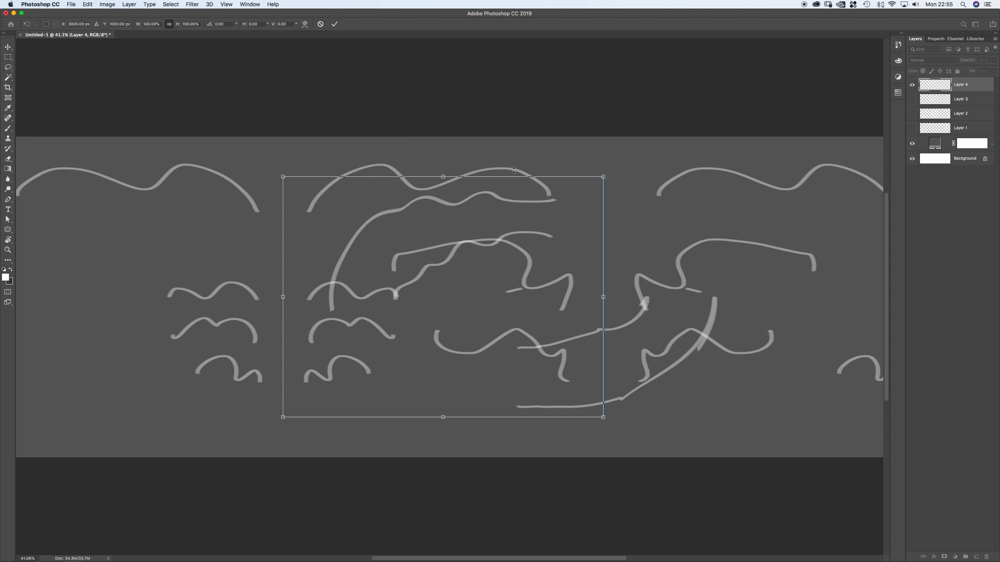
{"action": "left_click_drag", "start_coordinate": [602, 296], "coordinate": [463, 292]}
{"action": "key", "text": "Return"}
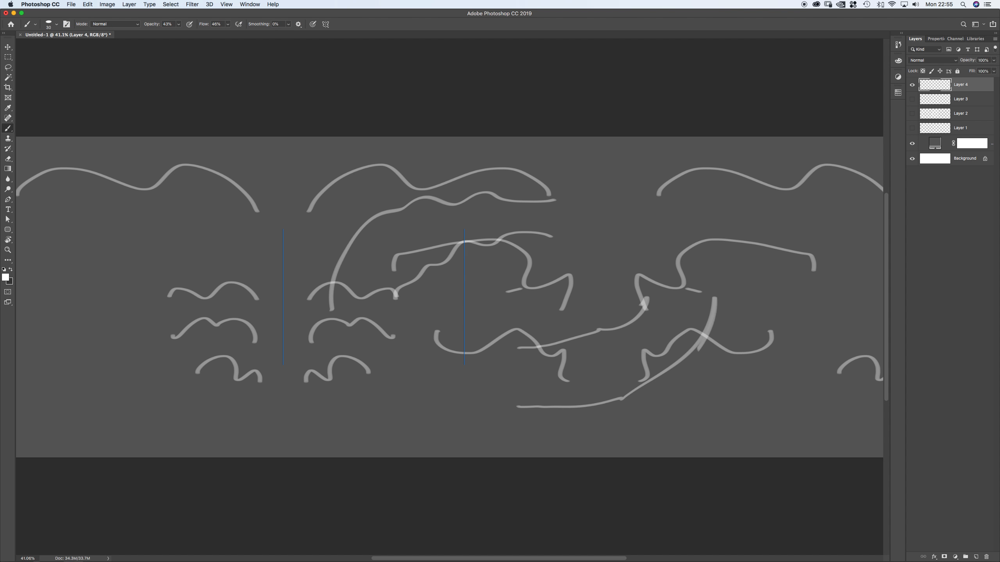
{"action": "mouse_move", "coordinate": [134, 270]}
{"action": "left_mouse_down"}
{"action": "mouse_move", "coordinate": [226, 251]}
{"action": "mouse_move", "coordinate": [264, 262]}
{"action": "left_mouse_up"}
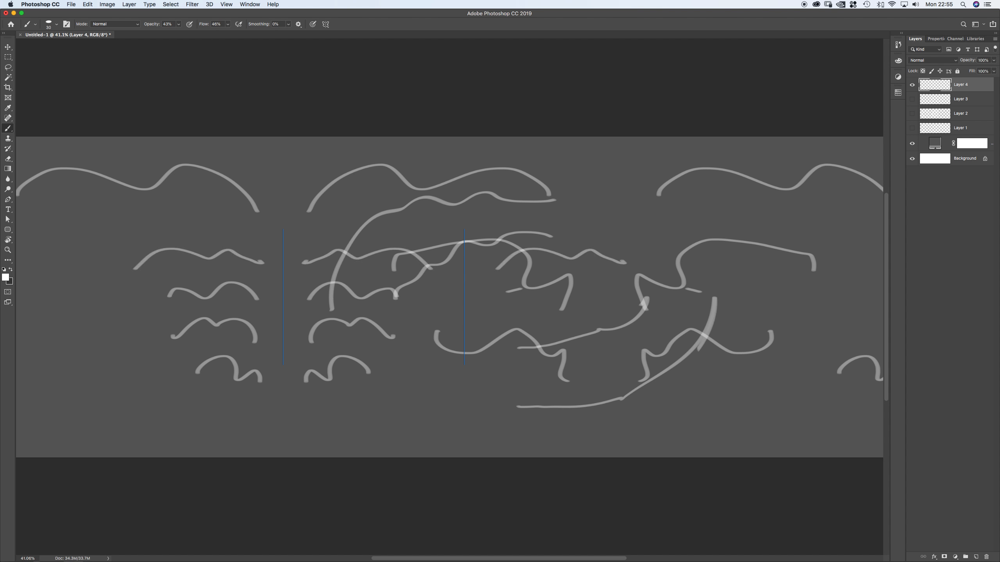
Delete Layer 4 with its strokes and add a new empty layer above Layer 3.
{"action": "left_click", "coordinate": [326, 24]}
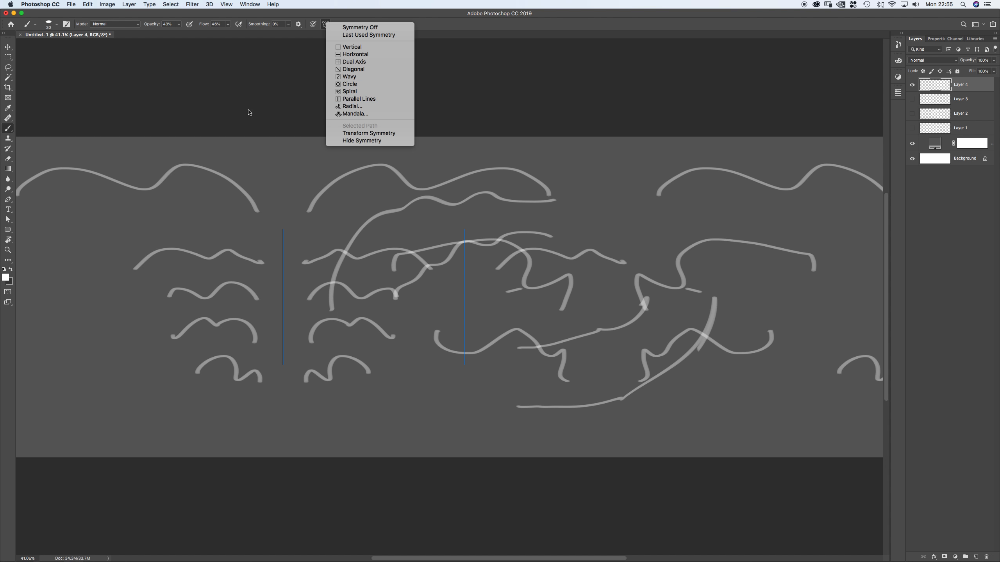
{"action": "left_click", "coordinate": [319, 273]}
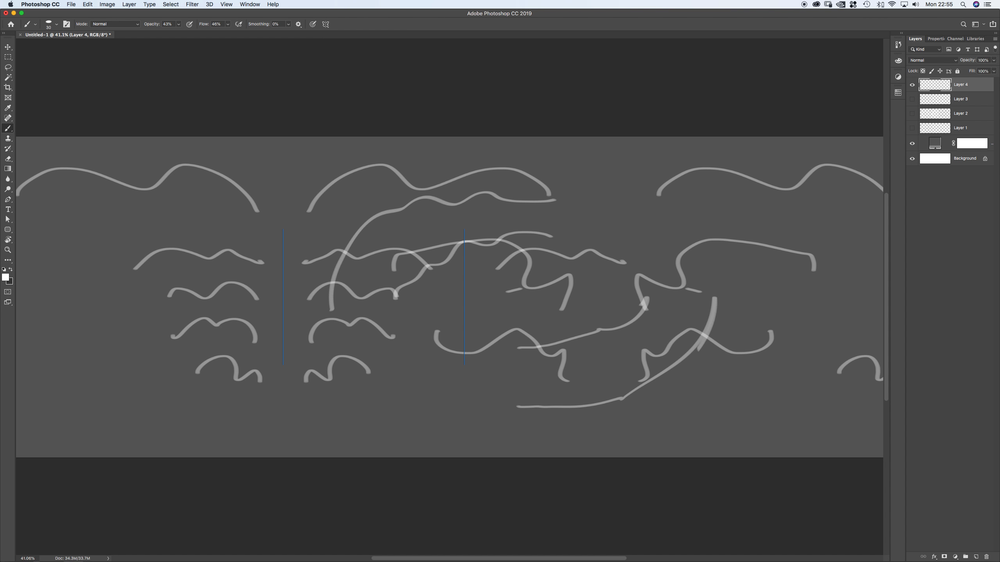
{"action": "left_click", "coordinate": [326, 24]}
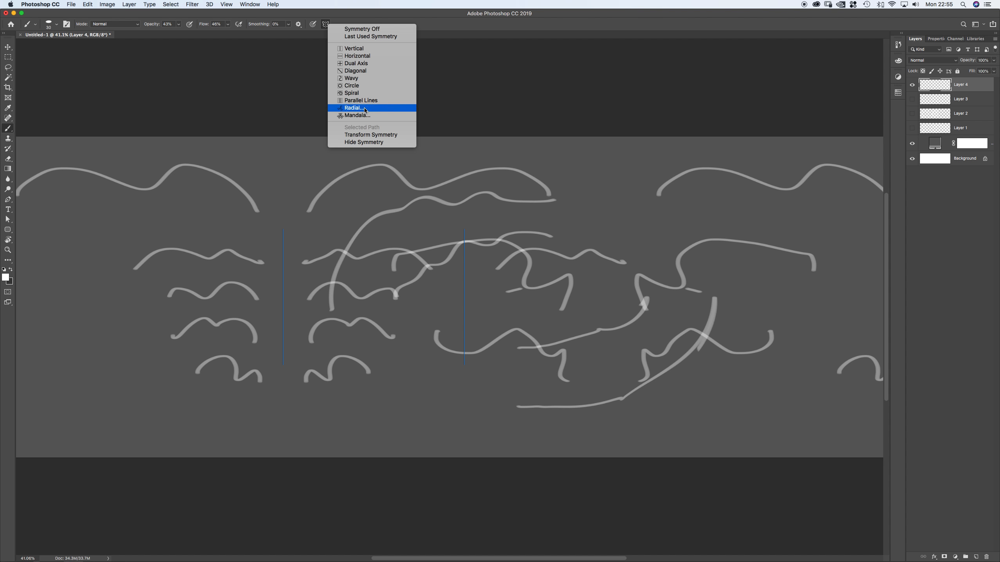
{"action": "left_click", "coordinate": [585, 102]}
{"action": "key", "text": "Delete"}
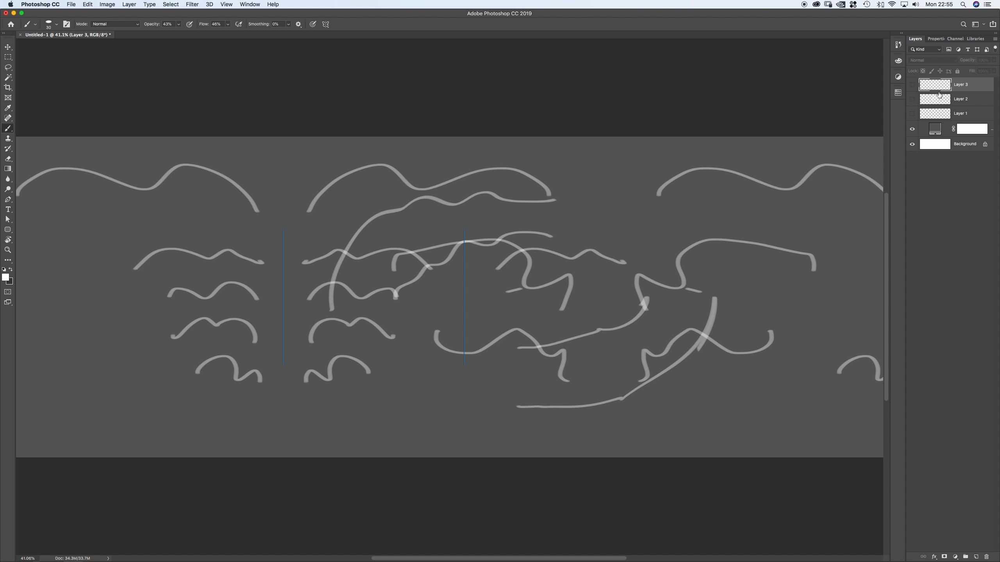
{"action": "left_click", "coordinate": [975, 557]}
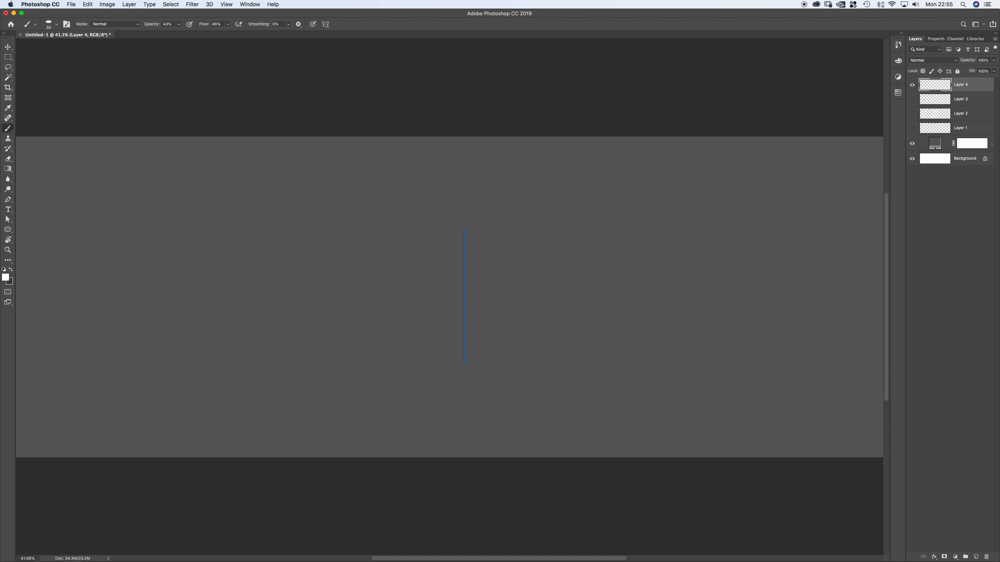
Apply a Radial symmetry path with 5 segments at its default size and position.
{"action": "left_click", "coordinate": [326, 24]}
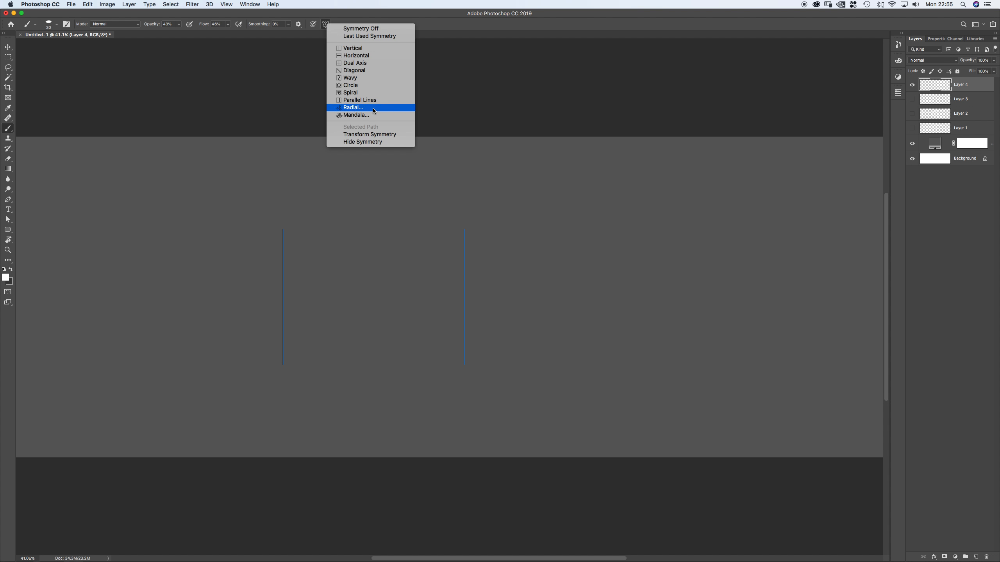
{"action": "left_click", "coordinate": [369, 109]}
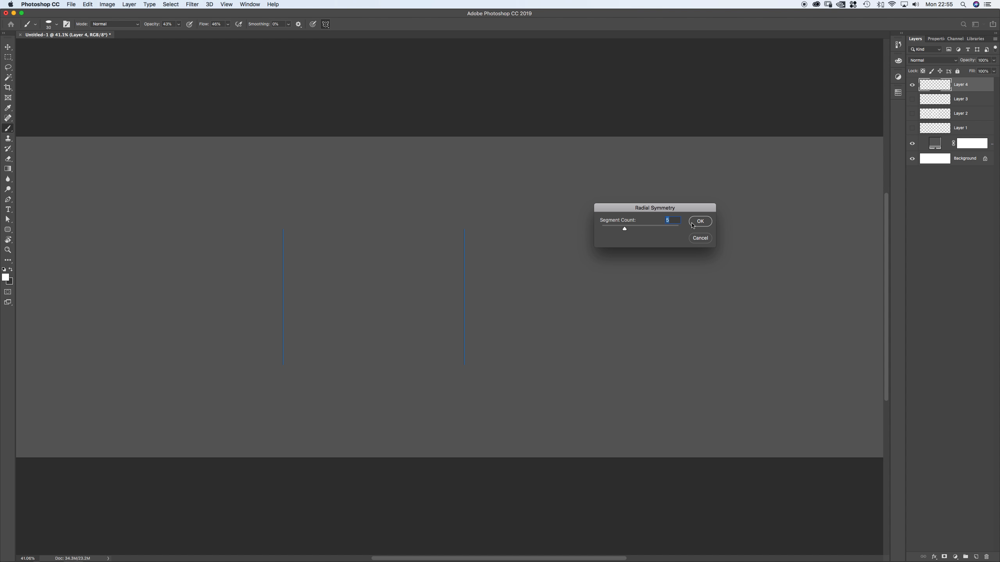
{"action": "key", "text": "Return"}
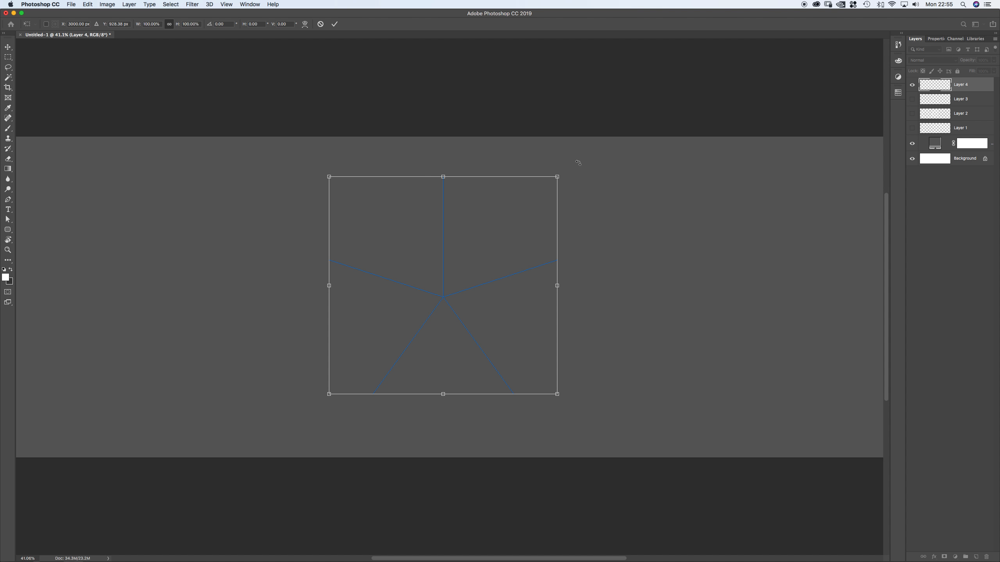
{"action": "key", "text": "Return"}
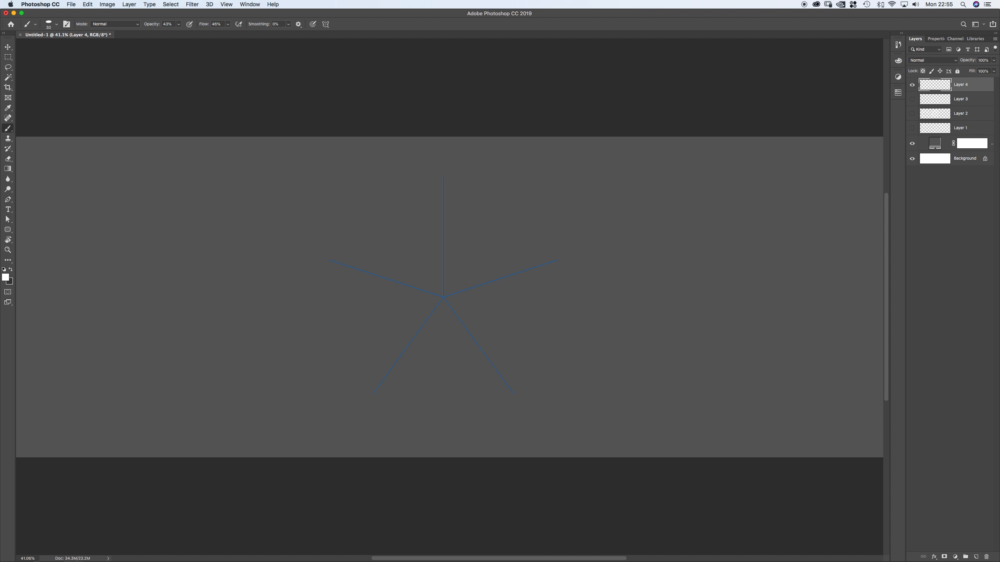
Reselect Layer 4 and switch the Brush's symmetry off.
{"action": "left_click", "coordinate": [990, 270]}
{"action": "key", "text": "a"}
{"action": "key", "text": "v"}
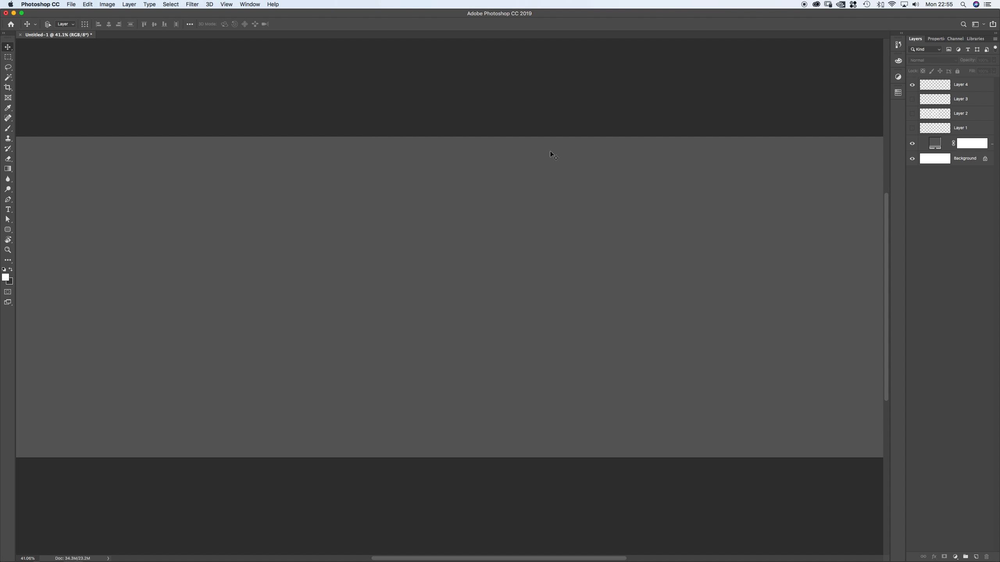
{"action": "left_click", "coordinate": [944, 87]}
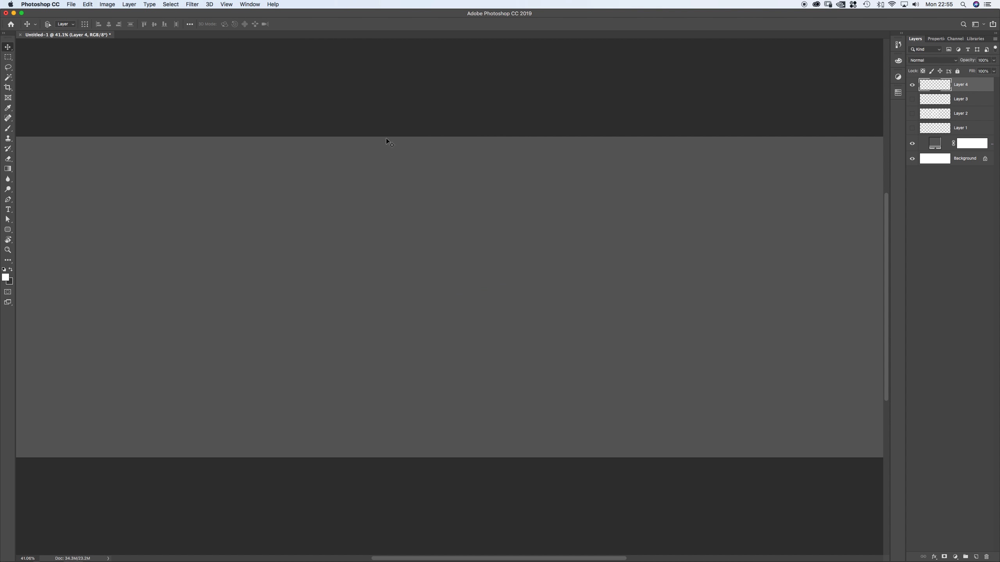
{"action": "key", "text": "b"}
{"action": "left_click", "coordinate": [326, 25]}
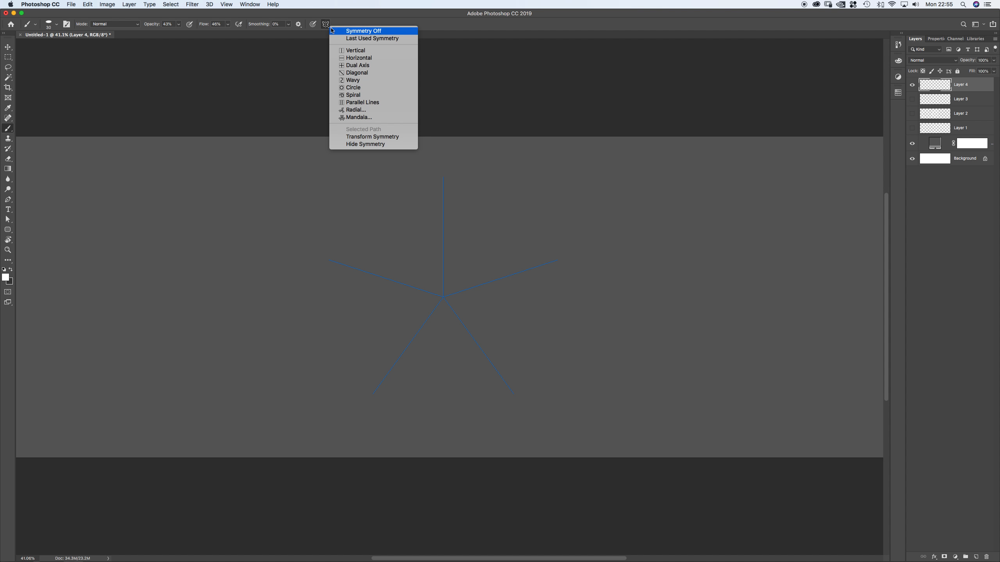
{"action": "left_click", "coordinate": [347, 31]}
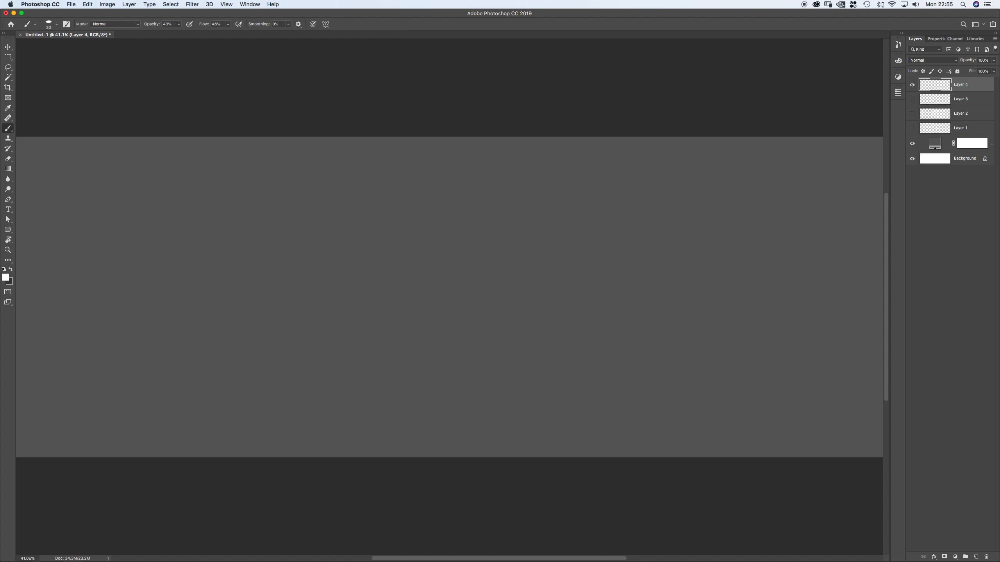
Apply a Radial symmetry path with 8 segments rotated about 33° counterclockwise, and paint two slanted strokes in its upper segment.
{"action": "left_click", "coordinate": [326, 25]}
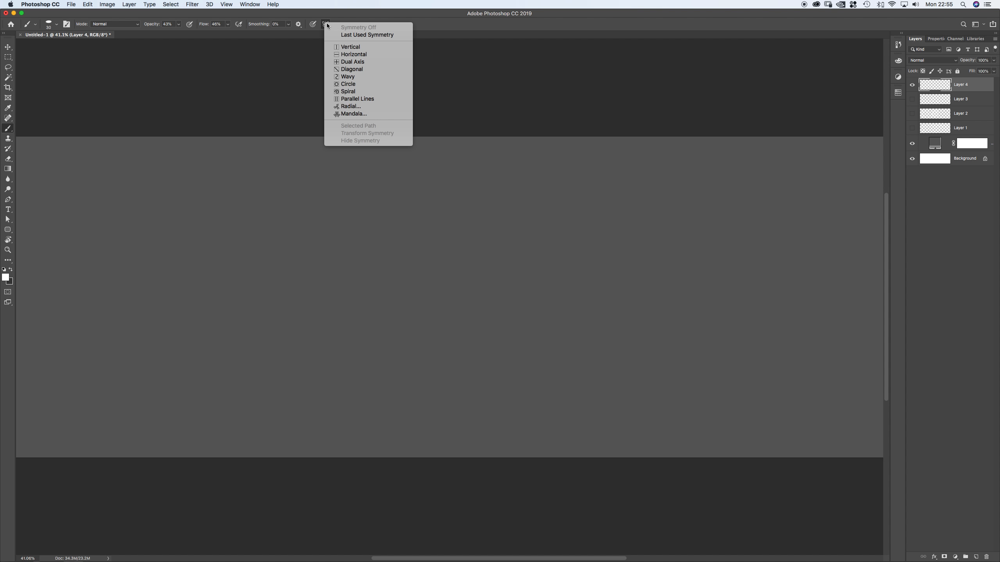
{"action": "left_click", "coordinate": [348, 108]}
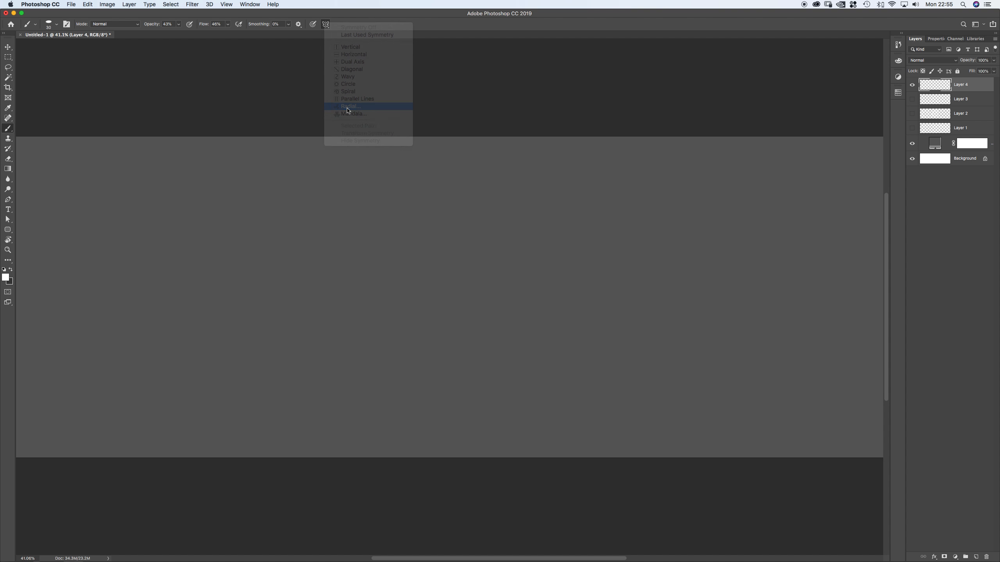
{"action": "left_click_drag", "start_coordinate": [626, 228], "coordinate": [454, 57]}
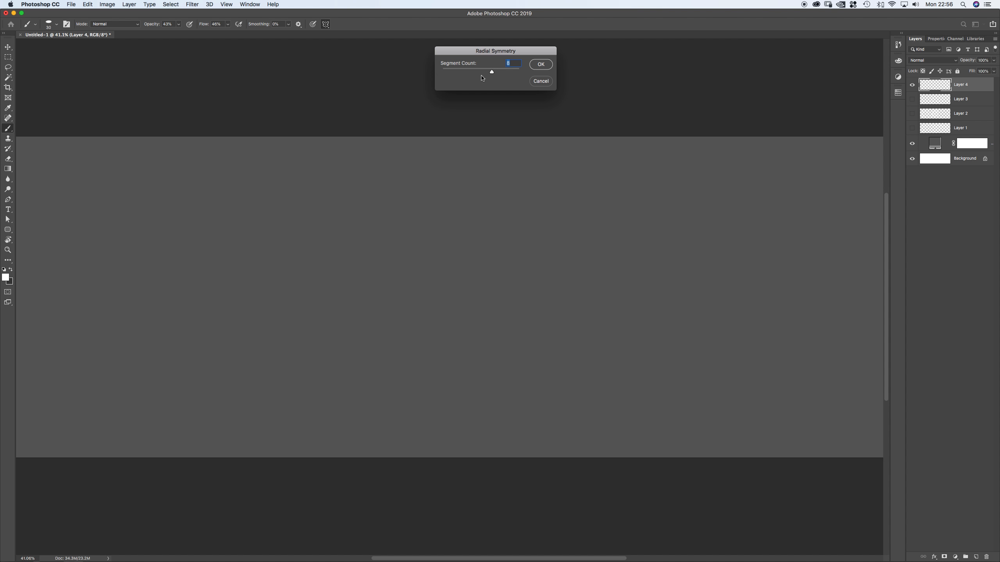
{"action": "left_click", "coordinate": [541, 64]}
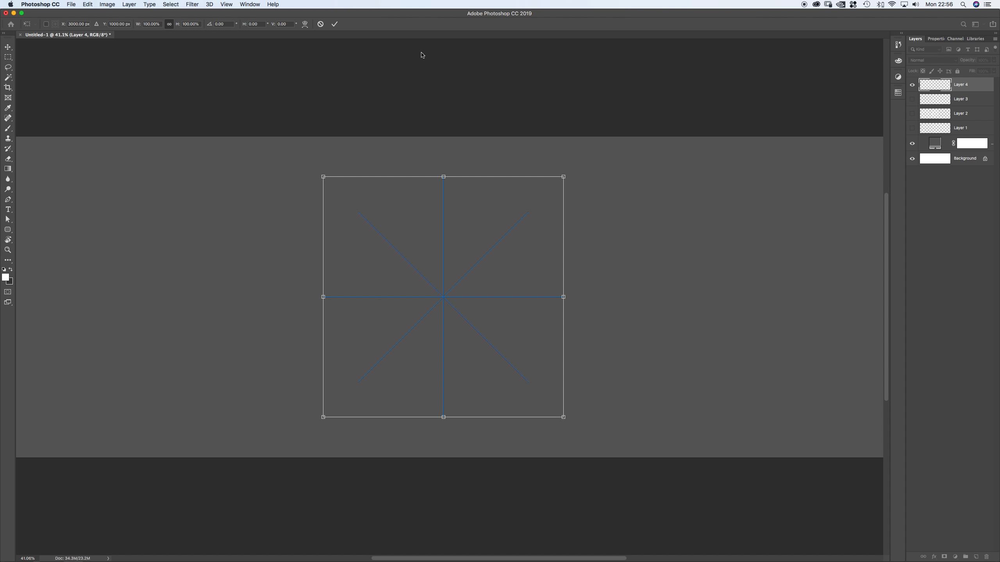
{"action": "mouse_move", "coordinate": [572, 172]}
{"action": "left_mouse_down"}
{"action": "mouse_move", "coordinate": [536, 145]}
{"action": "mouse_move", "coordinate": [544, 163]}
{"action": "left_mouse_up"}
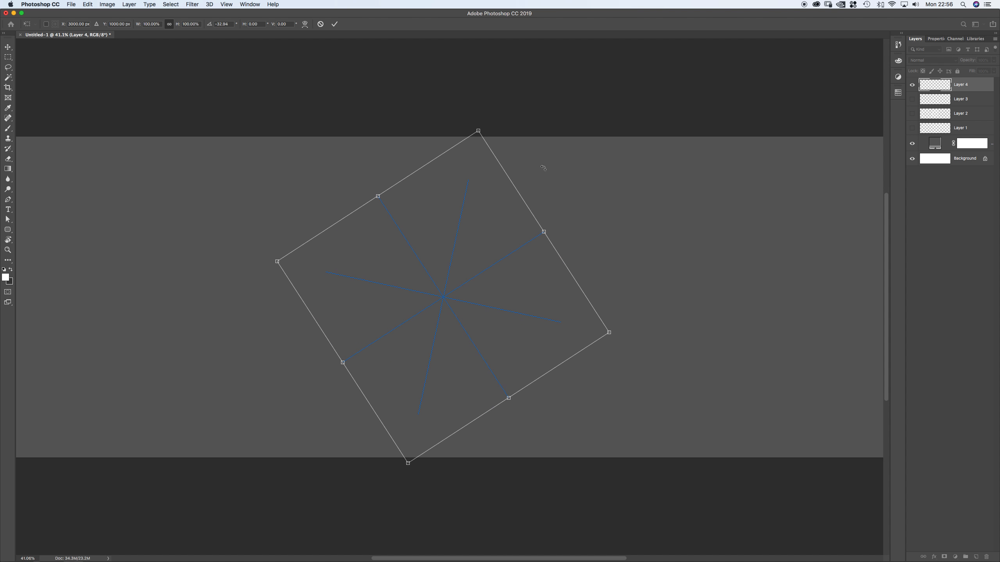
{"action": "key", "text": "Return"}
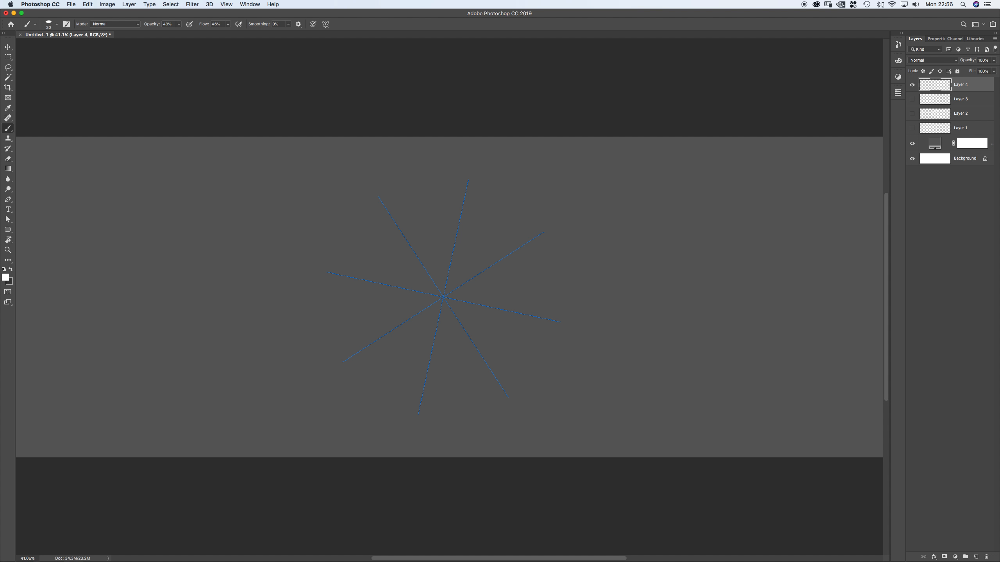
{"action": "left_click_drag", "start_coordinate": [386, 195], "coordinate": [449, 232]}
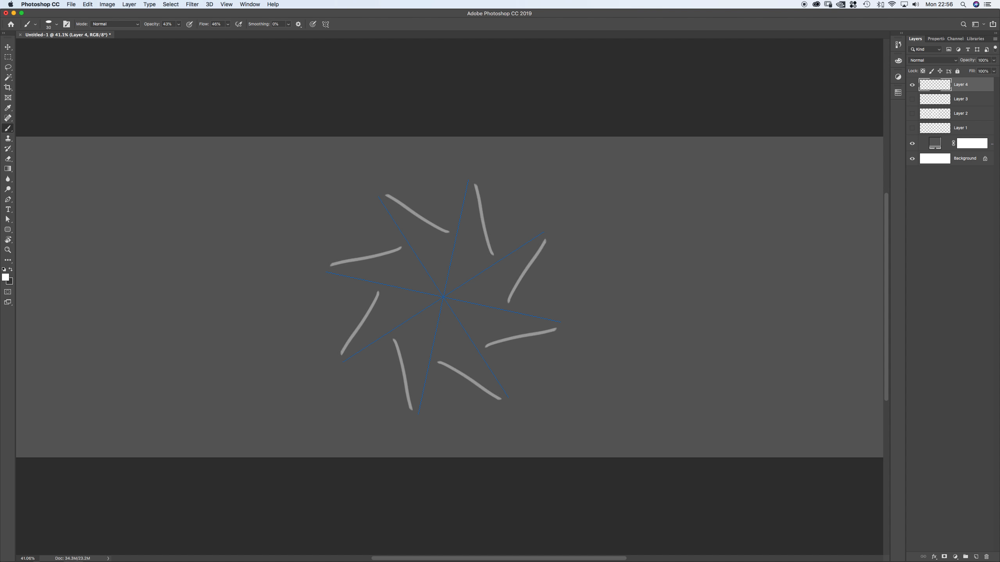
{"action": "left_click_drag", "start_coordinate": [422, 184], "coordinate": [458, 207]}
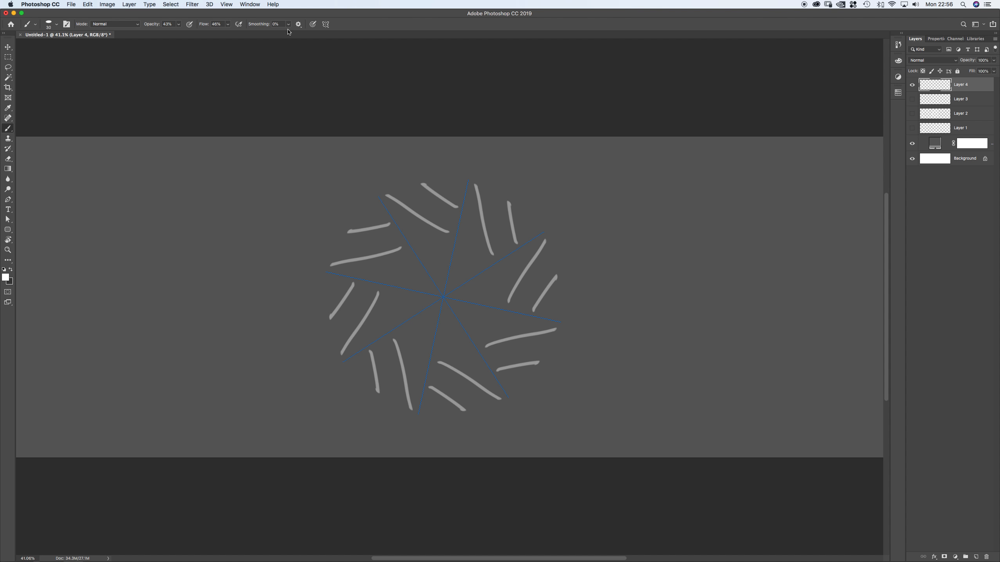
Reapply the Brush's Radial symmetry path with 8 segments at its default size and position.
{"action": "left_click", "coordinate": [326, 24]}
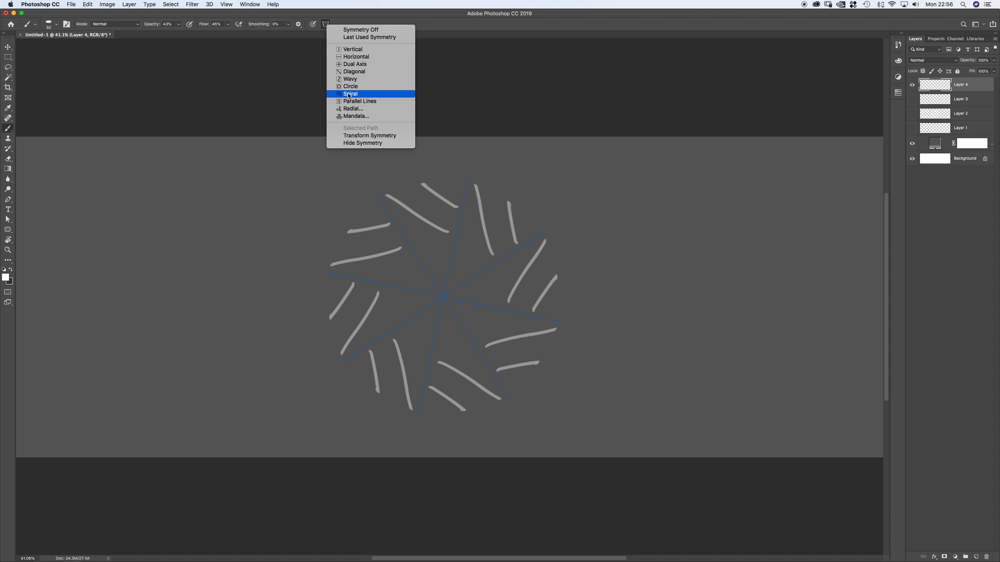
{"action": "left_click", "coordinate": [357, 109]}
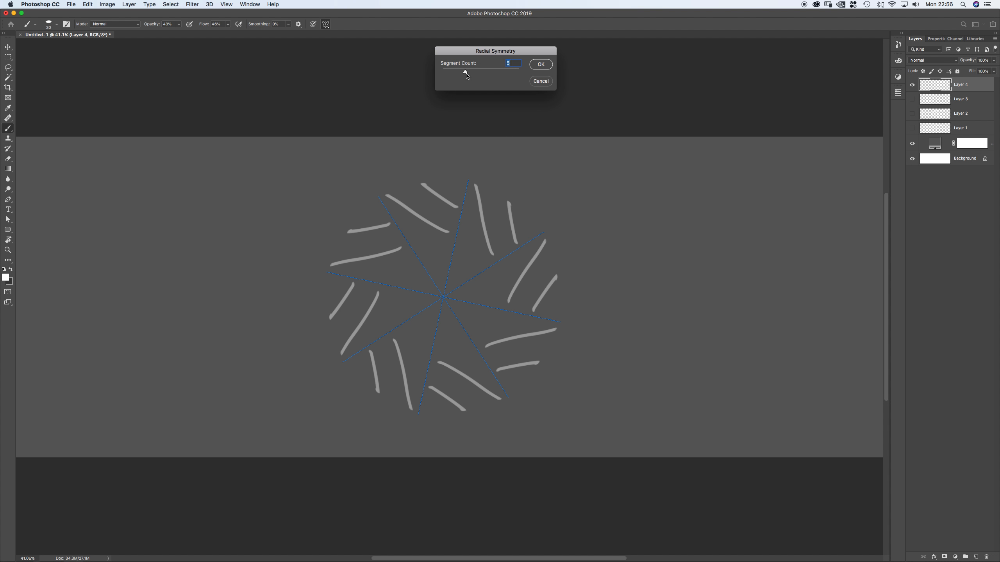
{"action": "left_click_drag", "start_coordinate": [466, 74], "coordinate": [489, 75]}
{"action": "left_click", "coordinate": [541, 65]}
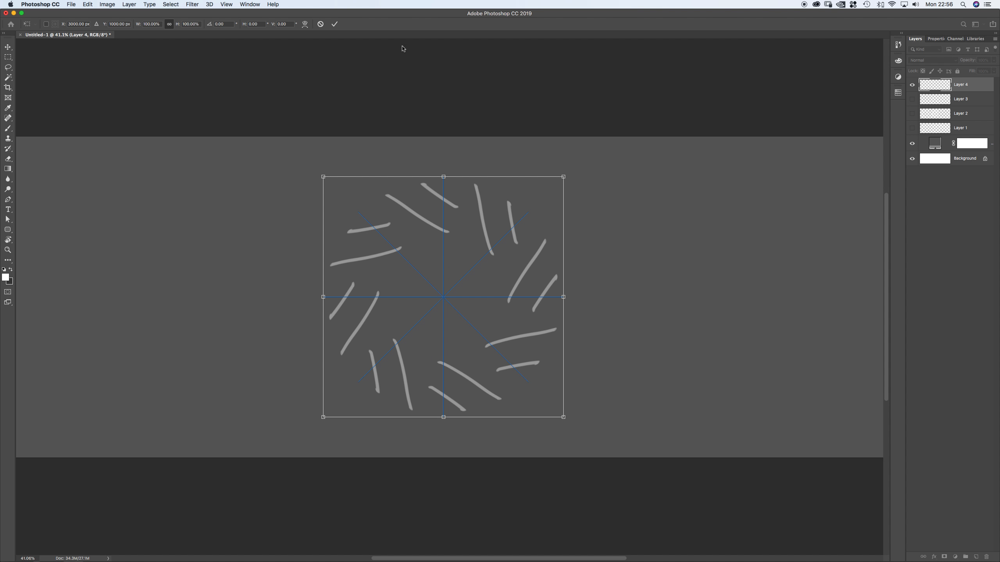
{"action": "key", "text": "Return"}
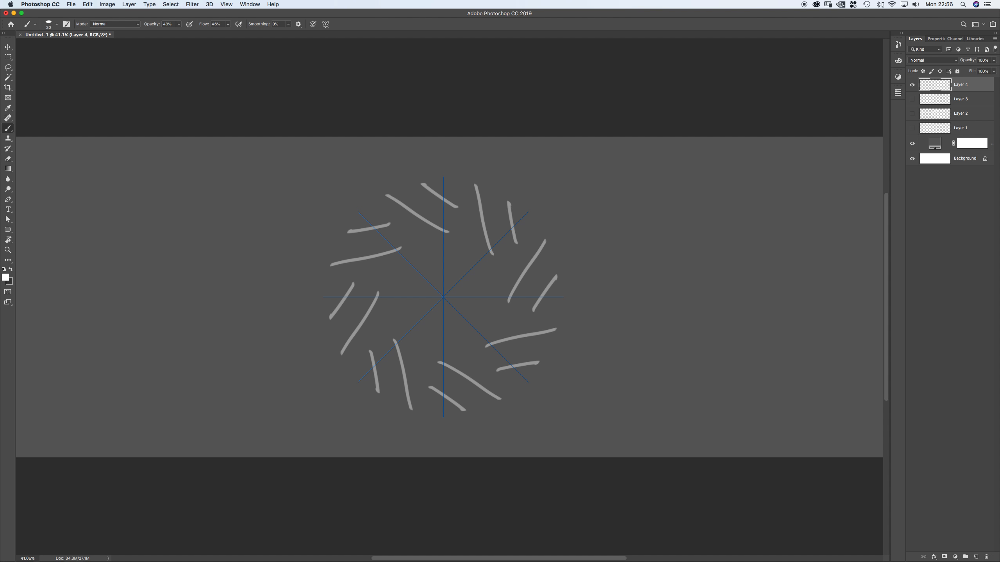
Transform the 8-segment radial symmetry path by rotating it about 32° counterclockwise.
{"action": "left_click", "coordinate": [326, 24]}
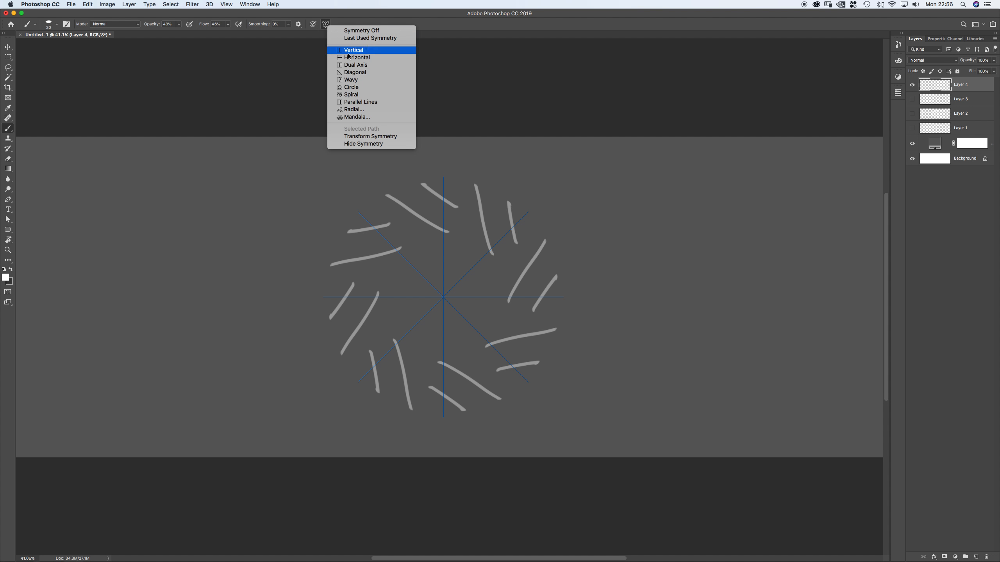
{"action": "left_click", "coordinate": [374, 137]}
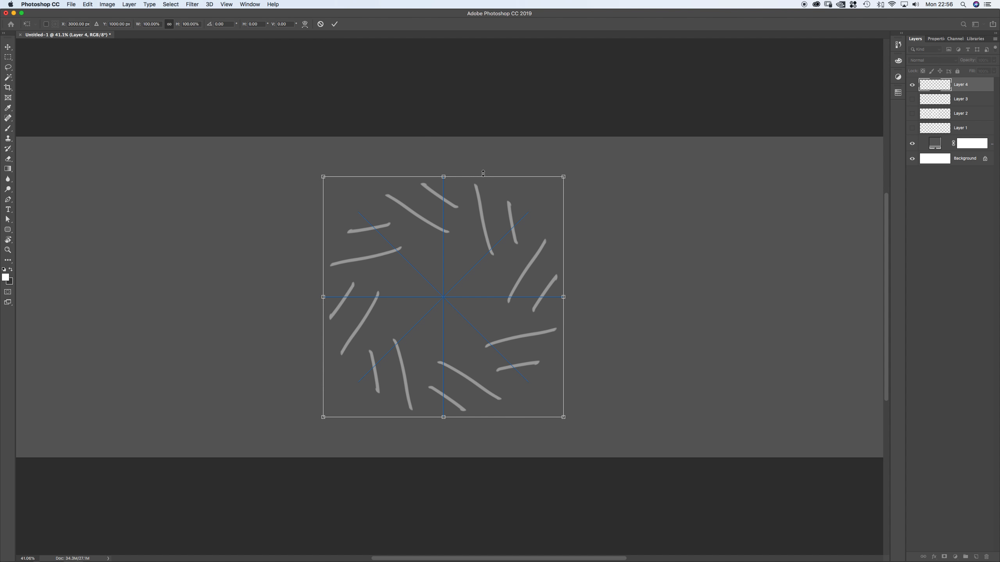
{"action": "left_click_drag", "start_coordinate": [541, 166], "coordinate": [477, 130]}
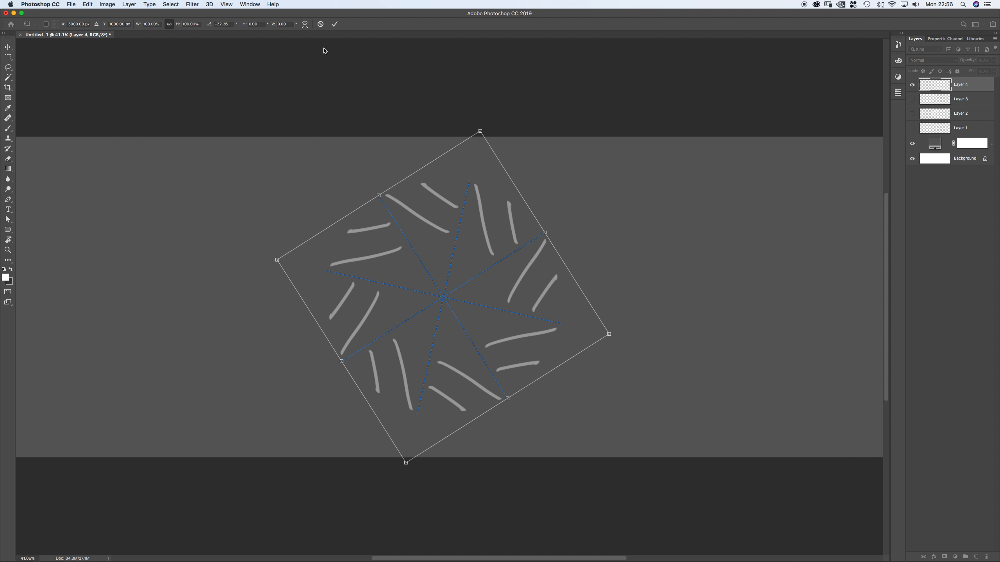
{"action": "key", "text": "Return"}
Reopen the rotated symmetry path's transform twice to inspect its bounding box, leaving the path unchanged.
{"action": "left_click", "coordinate": [326, 25]}
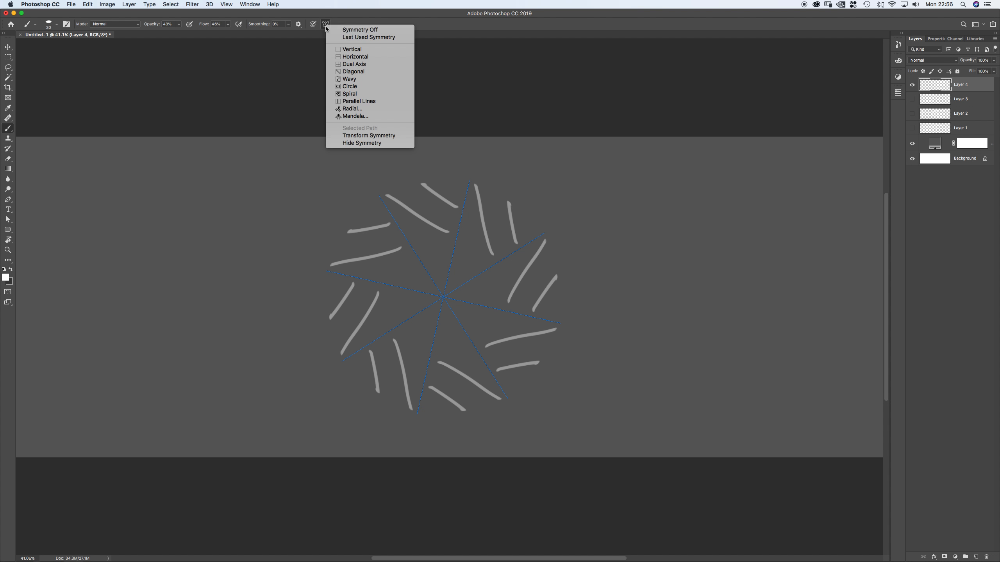
{"action": "left_click", "coordinate": [360, 136]}
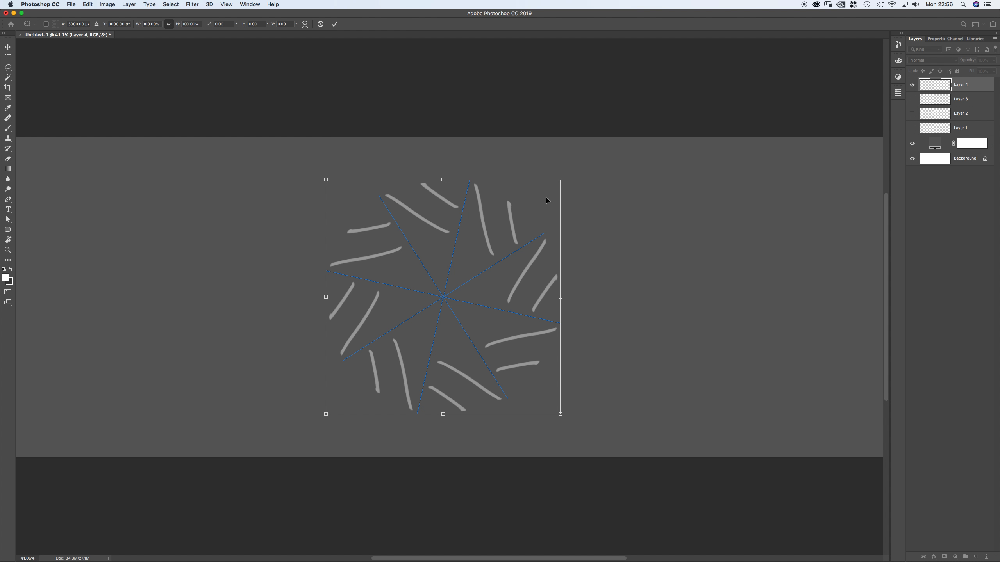
{"action": "left_click", "coordinate": [335, 25]}
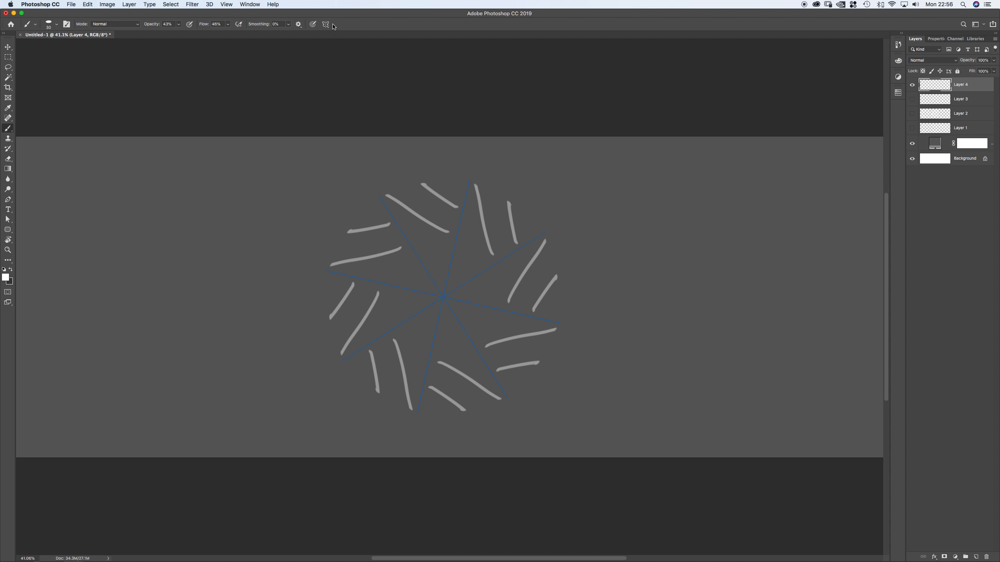
{"action": "left_click", "coordinate": [326, 25]}
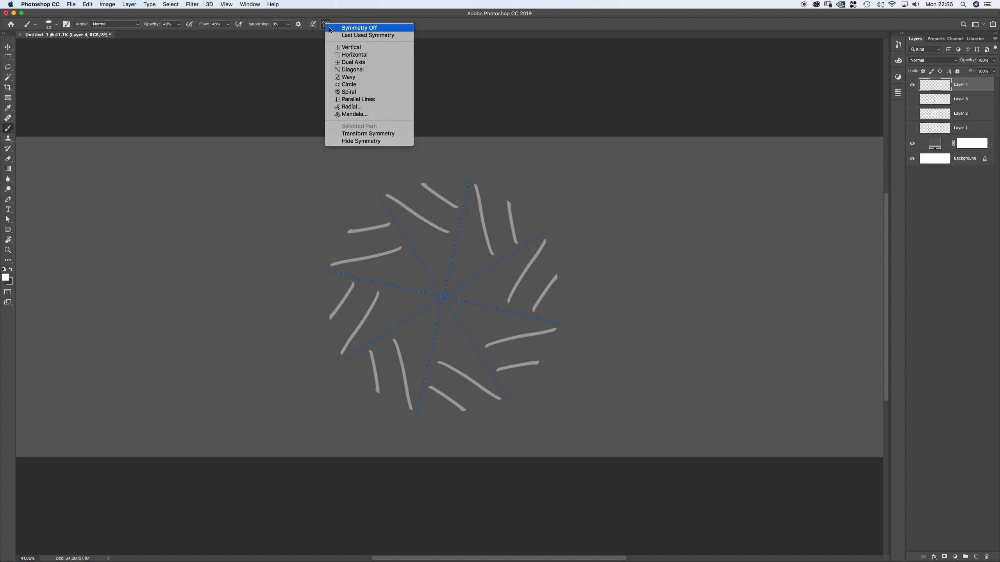
{"action": "left_click", "coordinate": [359, 135]}
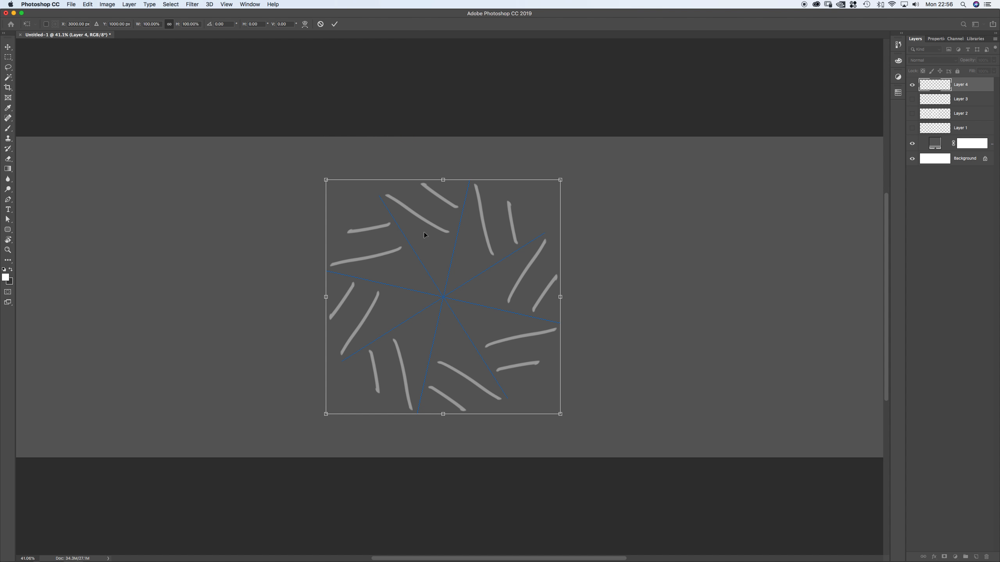
{"action": "left_click", "coordinate": [335, 25]}
Apply a Radial symmetry path with 4 segments, rotated about 32° counterclockwise.
{"action": "left_click", "coordinate": [326, 25]}
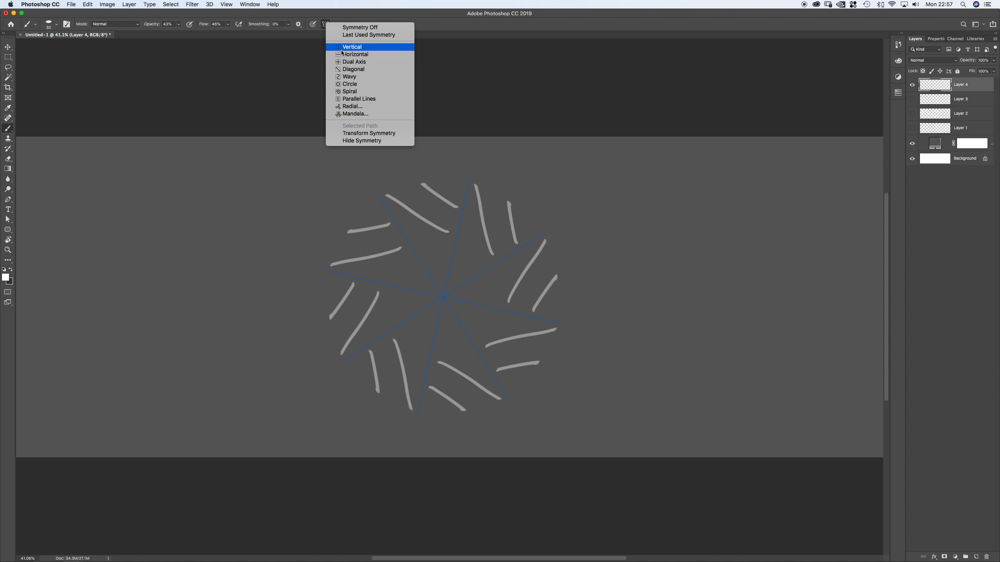
{"action": "left_click", "coordinate": [352, 106]}
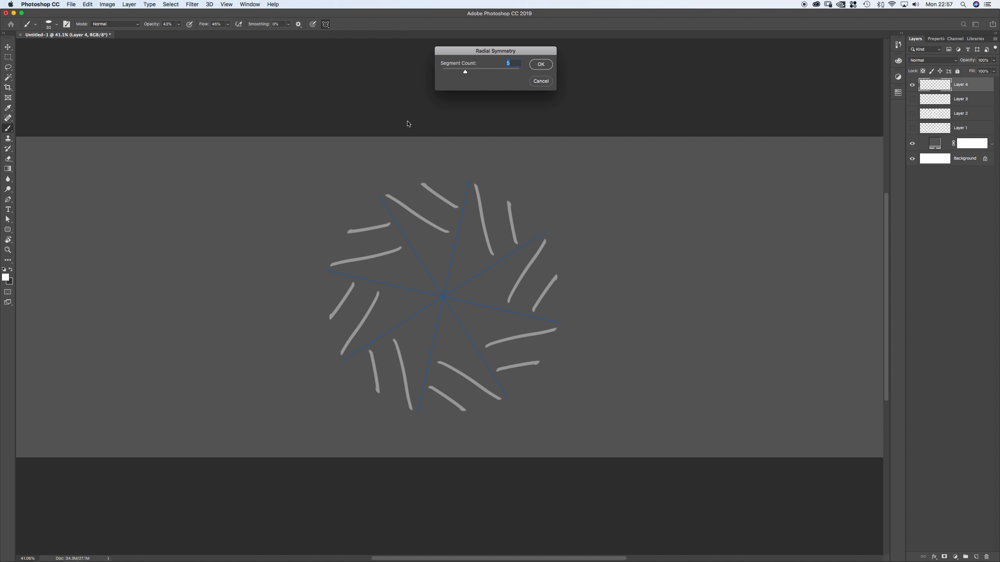
{"action": "left_click_drag", "start_coordinate": [465, 73], "coordinate": [459, 74]}
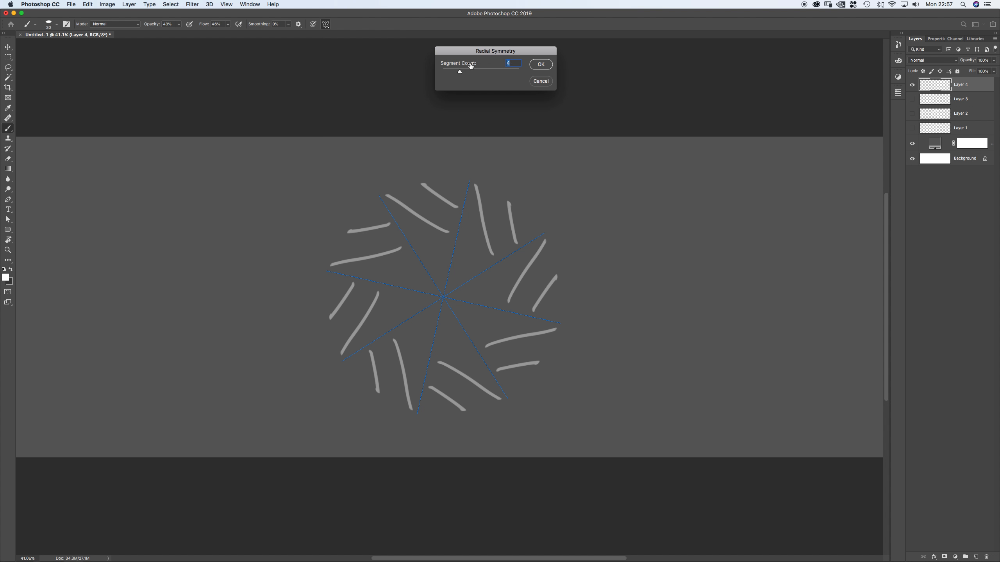
{"action": "left_click", "coordinate": [542, 66]}
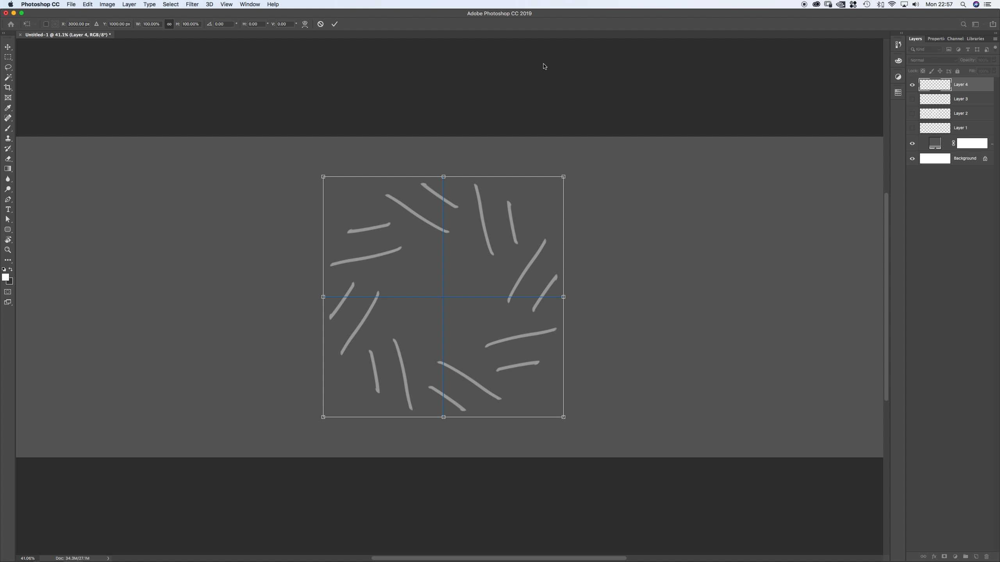
{"action": "mouse_move", "coordinate": [589, 176]}
{"action": "left_mouse_down"}
{"action": "mouse_move", "coordinate": [565, 152]}
{"action": "mouse_move", "coordinate": [482, 136]}
{"action": "left_mouse_up"}
{"action": "key", "text": "Return"}
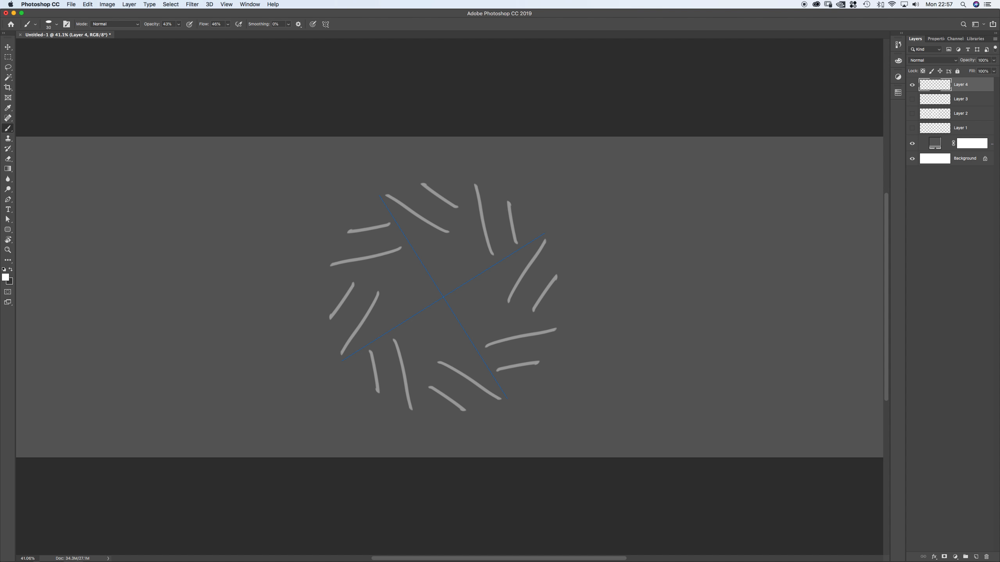
Paint a slanted stroke down the upper segment and a second one joining its lower end to the segment's outer right side.
{"action": "left_click_drag", "start_coordinate": [423, 184], "coordinate": [458, 250]}
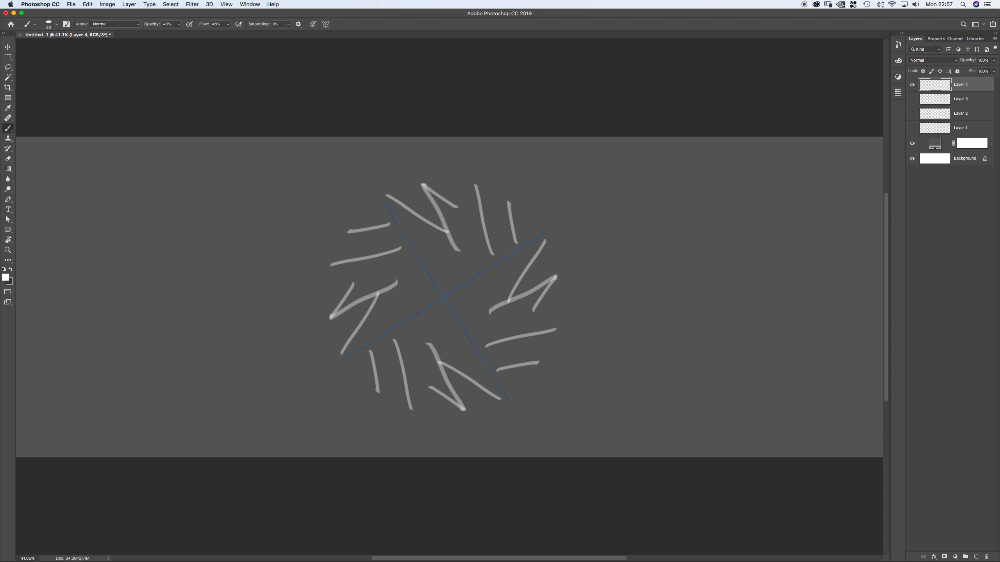
{"action": "left_click_drag", "start_coordinate": [532, 219], "coordinate": [459, 251]}
{"action": "key", "text": "Return"}
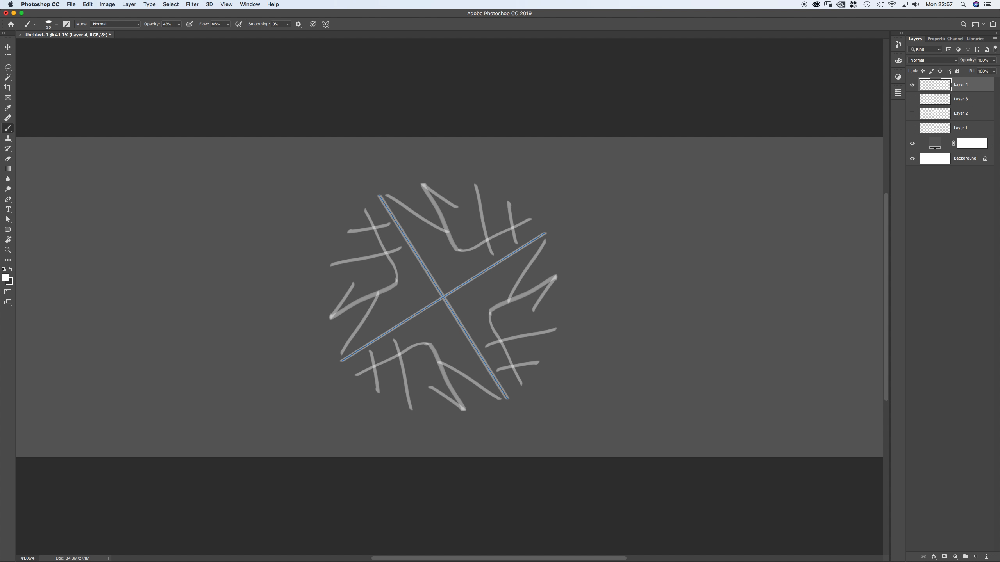
{"action": "key", "text": "super+z"}
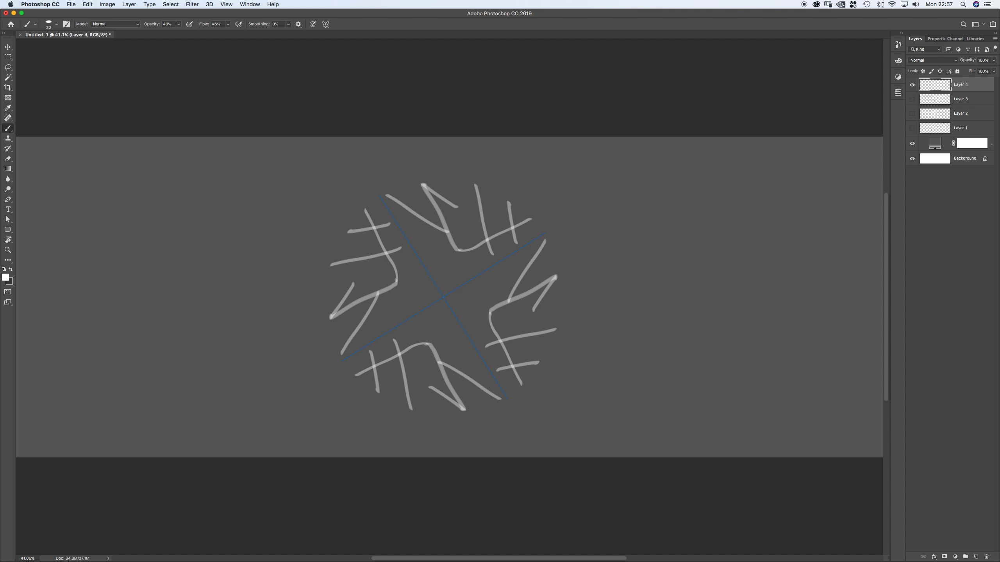
Apply a Diagonal symmetry path for the Brush at its default size and position.
{"action": "key", "text": "a"}
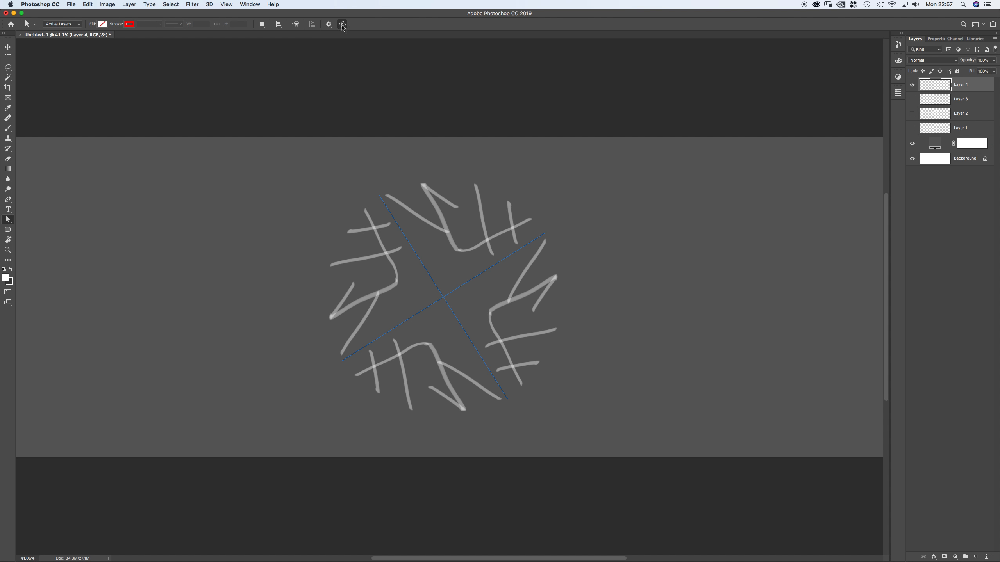
{"action": "key", "text": "b"}
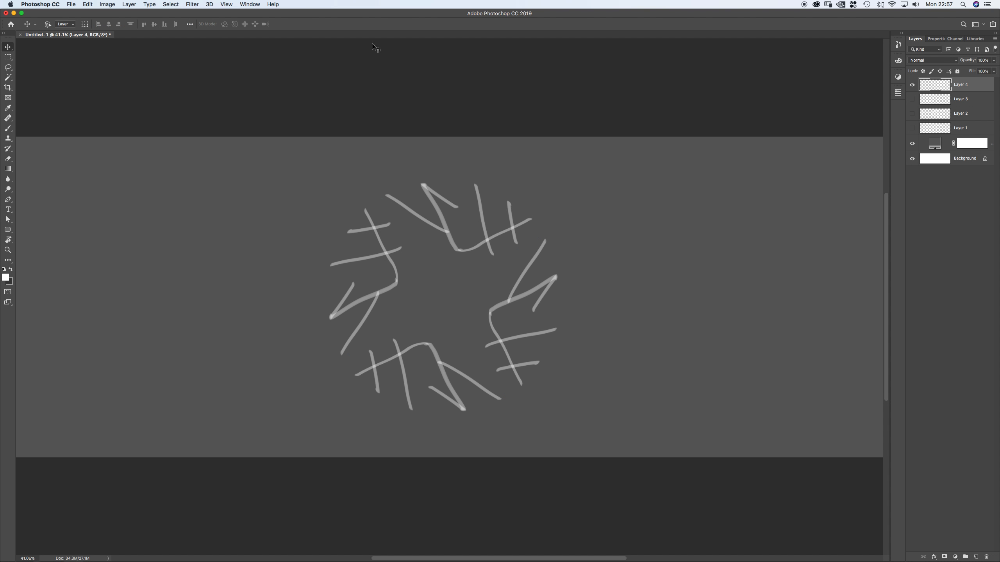
{"action": "left_click", "coordinate": [326, 25]}
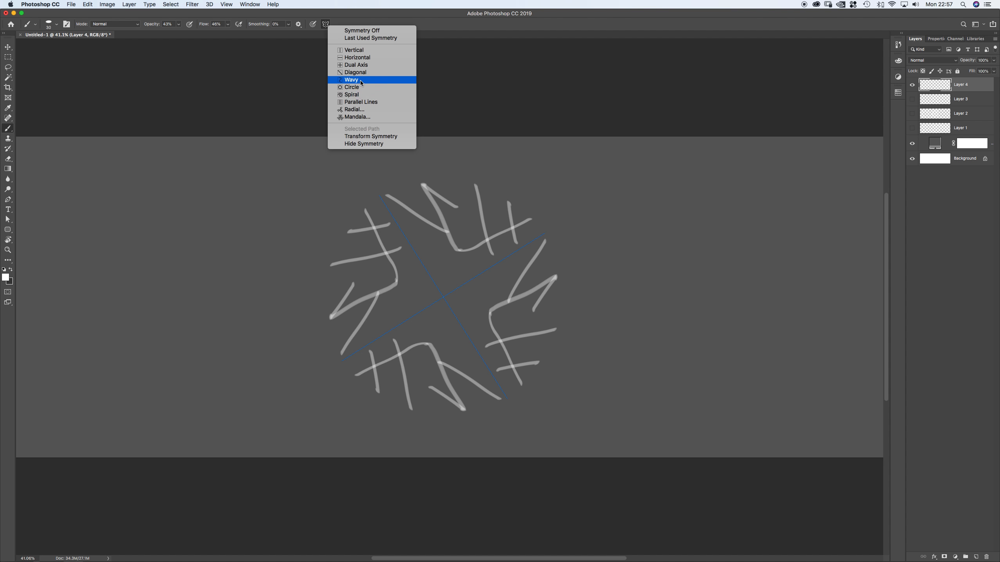
{"action": "left_click", "coordinate": [356, 73]}
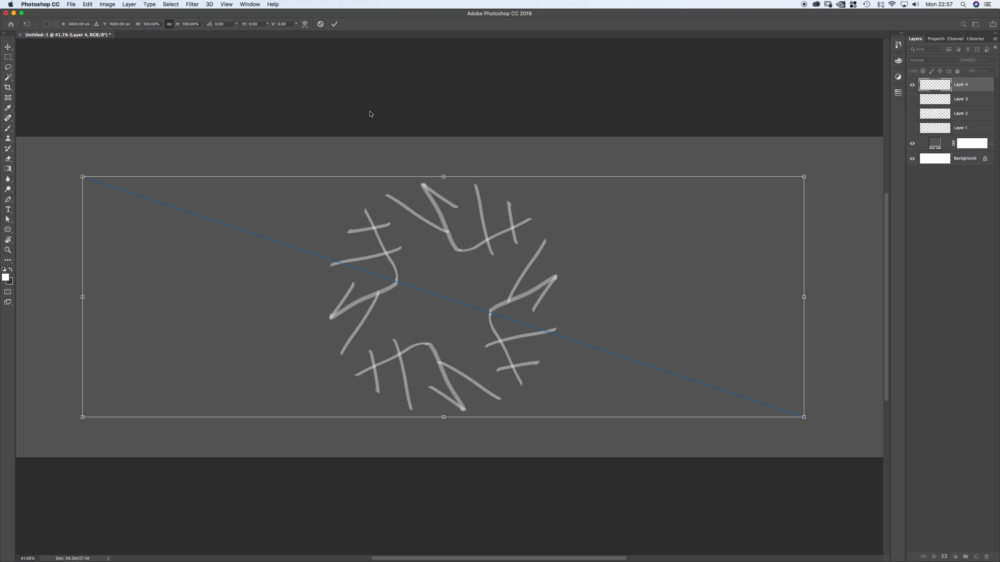
{"action": "key", "text": "Return"}
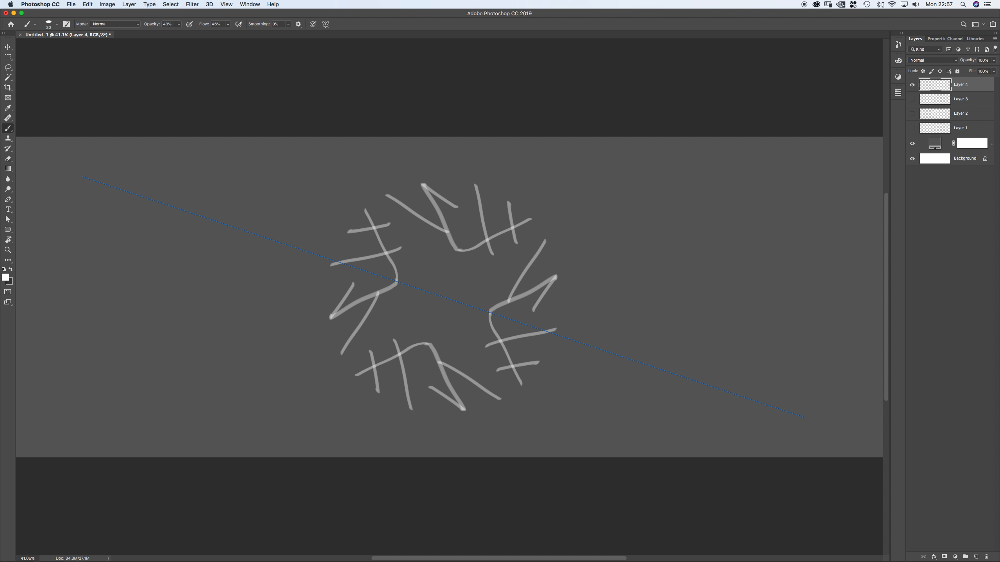
Try to move the diagonal symmetry path's upper-left end point outward with the Direct Selection tool.
{"action": "key", "text": "a"}
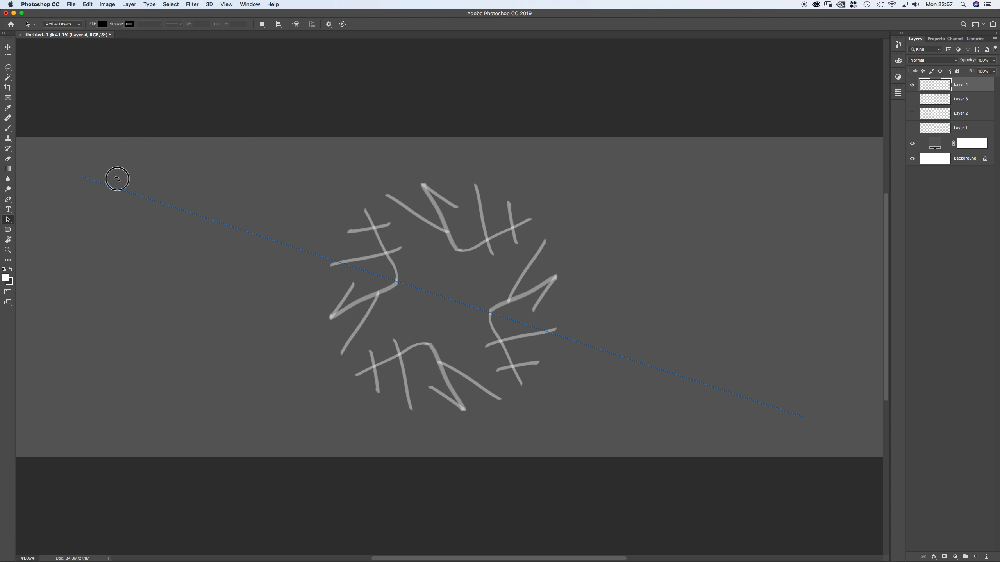
{"action": "mouse_move", "coordinate": [104, 179]}
{"action": "left_mouse_down"}
{"action": "mouse_move", "coordinate": [835, 463]}
{"action": "mouse_move", "coordinate": [750, 389]}
{"action": "mouse_move", "coordinate": [49, 152]}
{"action": "mouse_move", "coordinate": [57, 139]}
{"action": "left_mouse_up"}
{"action": "key", "text": "v"}
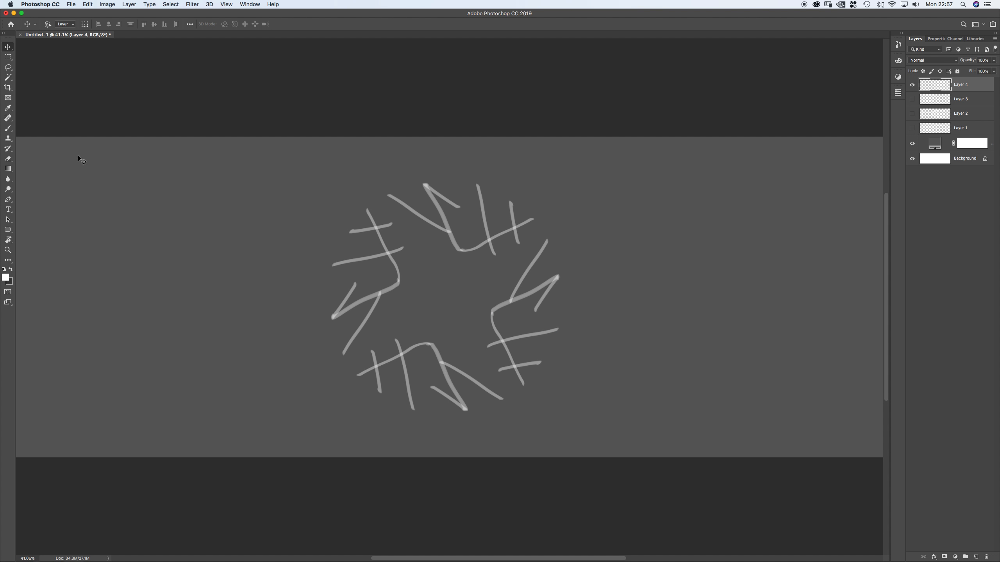
{"action": "key", "text": "a"}
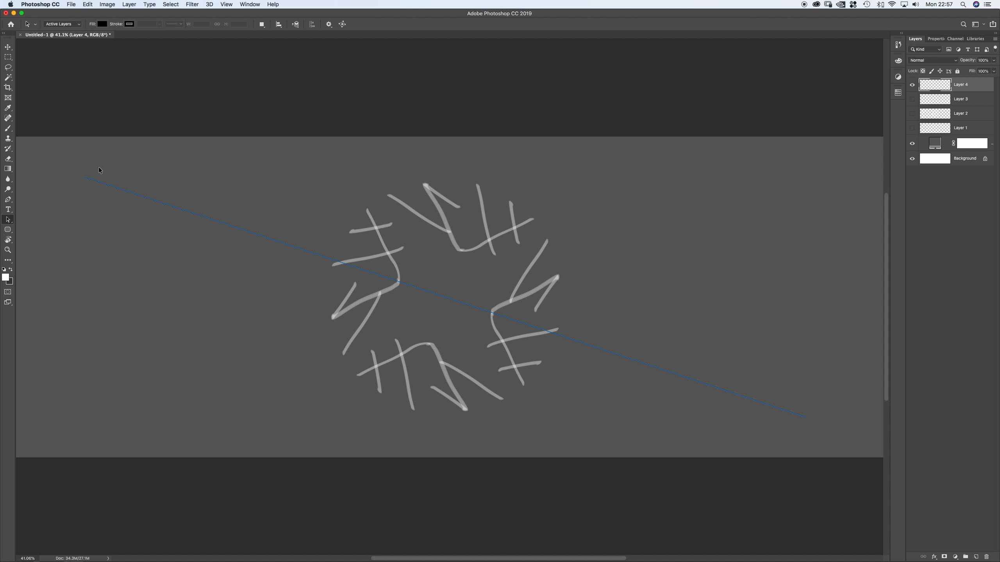
Paint a long brush stroke sloping down to the right across the diagonal symmetry axis.
{"action": "key", "text": "b"}
{"action": "mouse_move", "coordinate": [419, 241]}
{"action": "left_mouse_down"}
{"action": "mouse_move", "coordinate": [507, 335]}
{"action": "mouse_move", "coordinate": [558, 410]}
{"action": "left_mouse_up"}
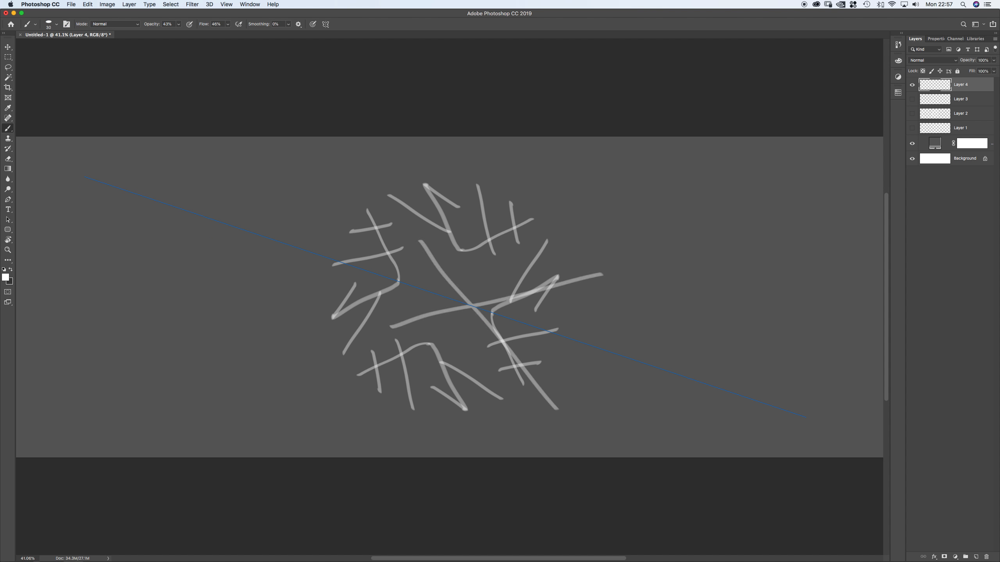
{"action": "key", "text": "a"}
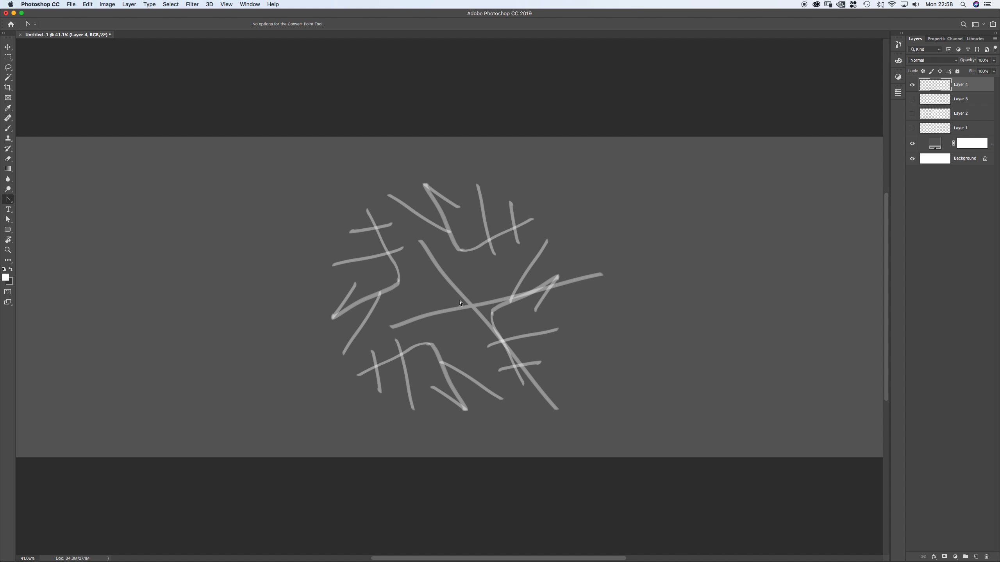
{"action": "key", "text": "p"}
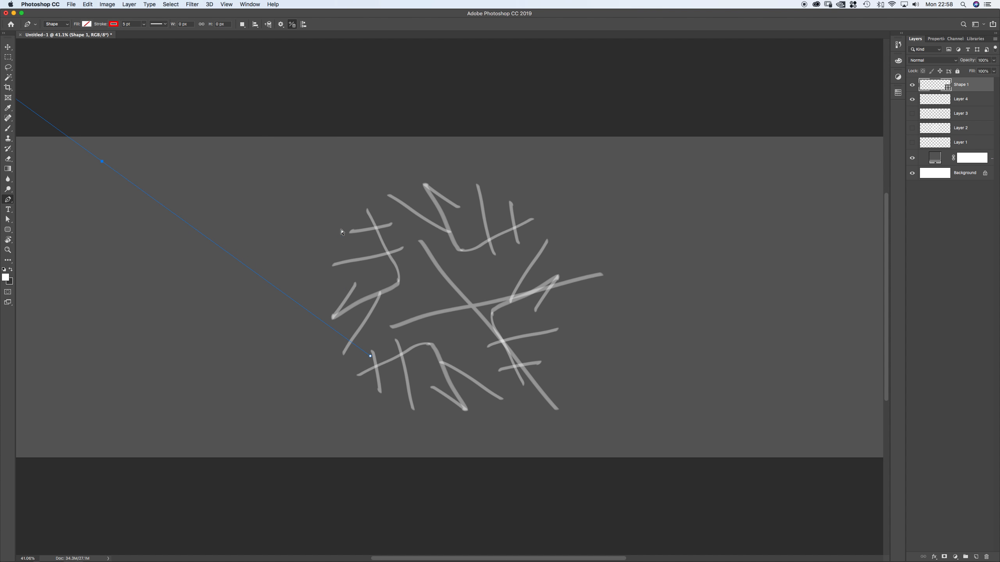
{"action": "key", "text": "a"}
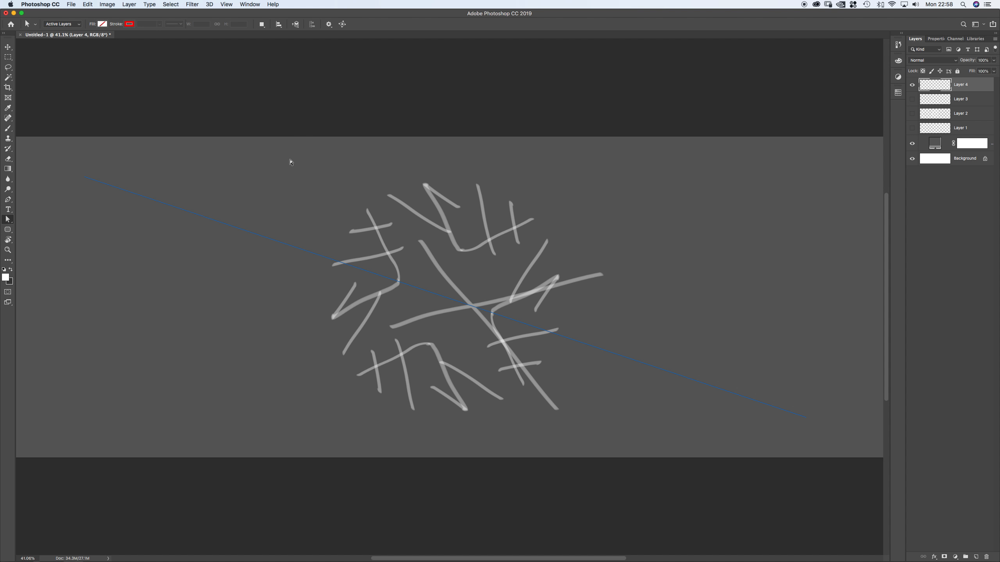
Turn on constrained path dragging for the Path Selection tool and reapply the Brush's Diagonal symmetry path at its default size and position.
{"action": "left_click", "coordinate": [342, 25]}
{"action": "key", "text": "b"}
{"action": "left_click", "coordinate": [326, 24]}
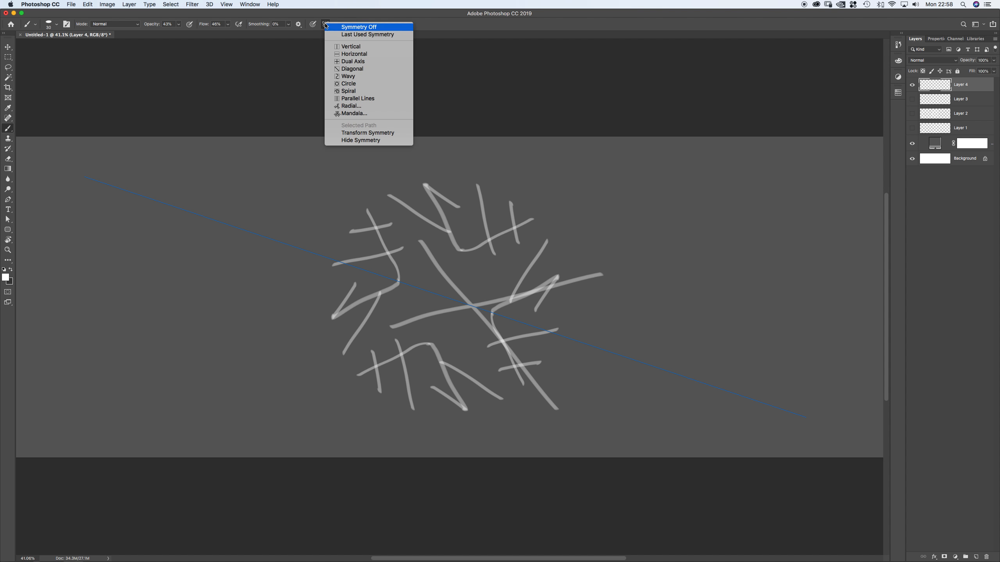
{"action": "left_click", "coordinate": [348, 70]}
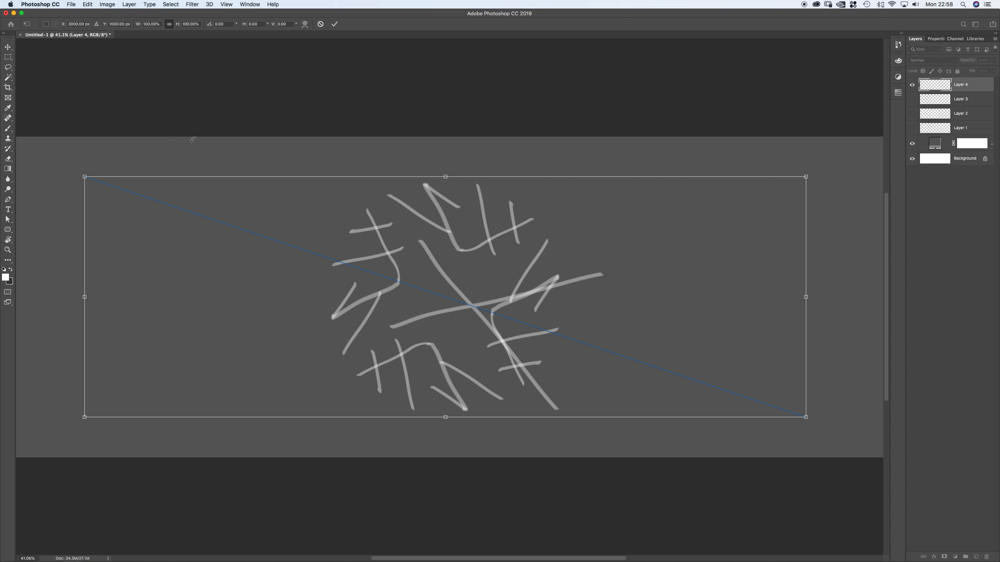
{"action": "key", "text": "Return"}
{"action": "key", "text": "a"}
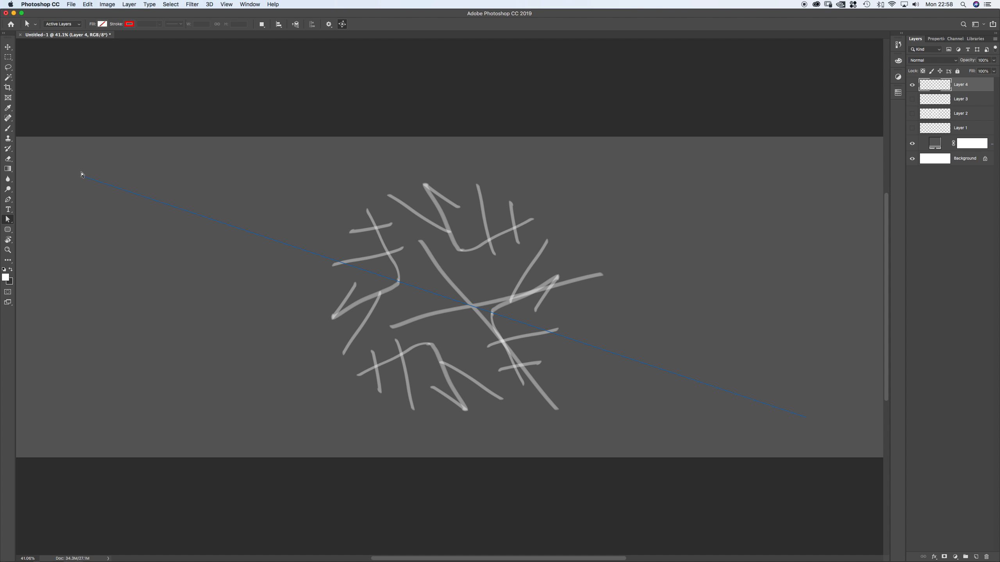
Try to select the default diagonal symmetry path and its end points with the Direct Selection and Path Selection tools.
{"action": "left_click_drag", "start_coordinate": [78, 169], "coordinate": [104, 197]}
{"action": "left_click_drag", "start_coordinate": [432, 236], "coordinate": [842, 473]}
{"action": "left_click_drag", "start_coordinate": [736, 389], "coordinate": [153, 171]}
{"action": "left_click_drag", "start_coordinate": [60, 164], "coordinate": [130, 216]}
{"action": "left_click_drag", "start_coordinate": [219, 190], "coordinate": [850, 472]}
{"action": "left_click_drag", "start_coordinate": [839, 450], "coordinate": [349, 188]}
{"action": "right_click", "coordinate": [382, 189]}
{"action": "key", "text": "shift+a"}
{"action": "left_click_drag", "start_coordinate": [333, 224], "coordinate": [588, 412]}
{"action": "left_click_drag", "start_coordinate": [725, 329], "coordinate": [540, 435]}
{"action": "left_click", "coordinate": [8, 148]}
{"action": "left_click_drag", "start_coordinate": [104, 141], "coordinate": [144, 261]}
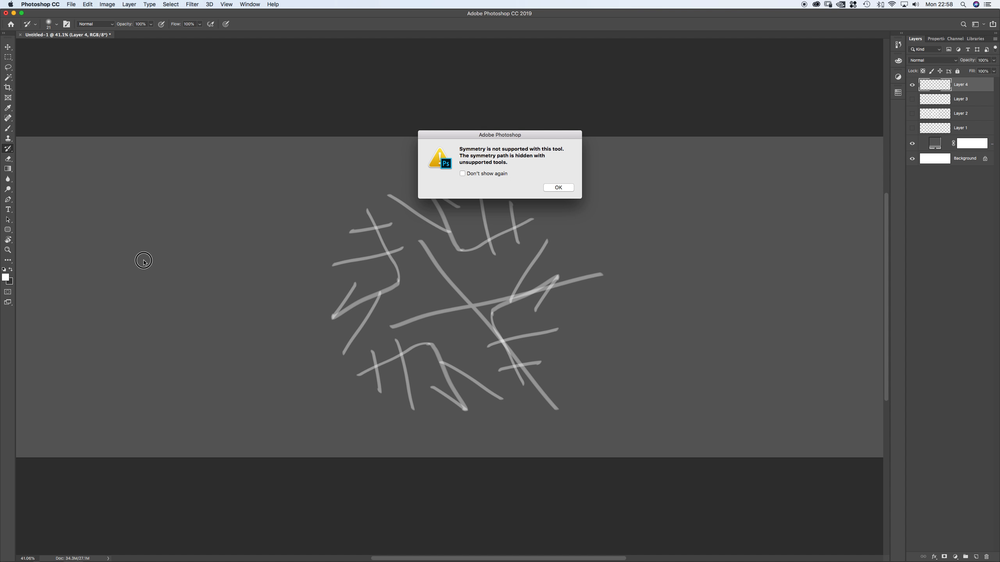
{"action": "key", "text": "Return"}
{"action": "key", "text": "super+z"}
{"action": "key", "text": "a"}
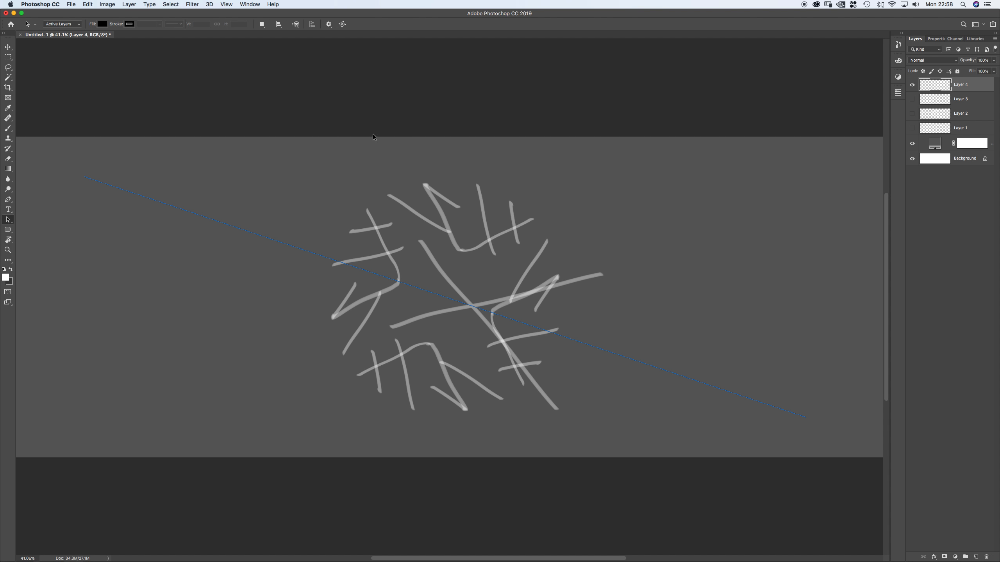
Apply a Wavy symmetry path for the Brush at its default size and position.
{"action": "key", "text": "b"}
{"action": "left_click", "coordinate": [326, 24]}
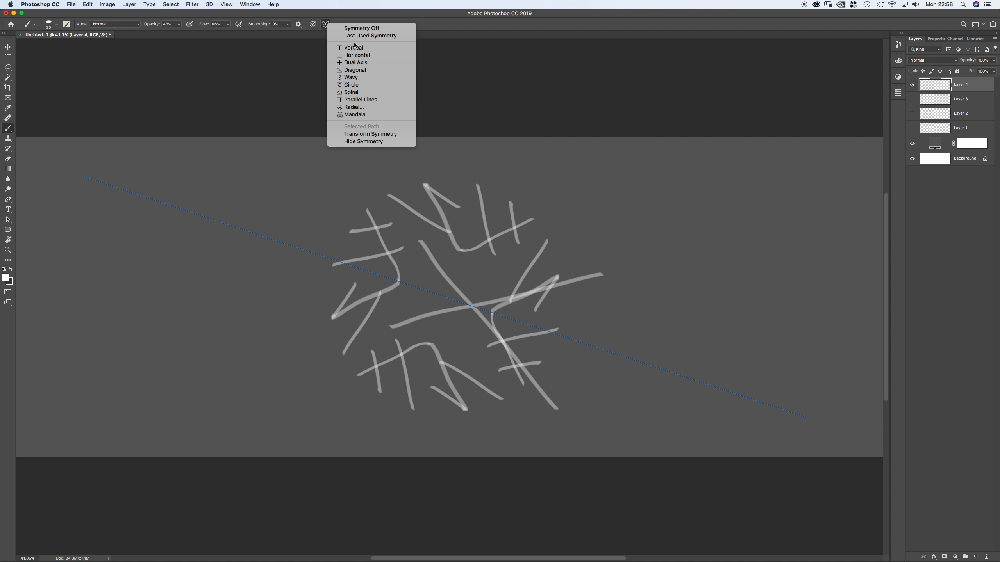
{"action": "left_click", "coordinate": [359, 77]}
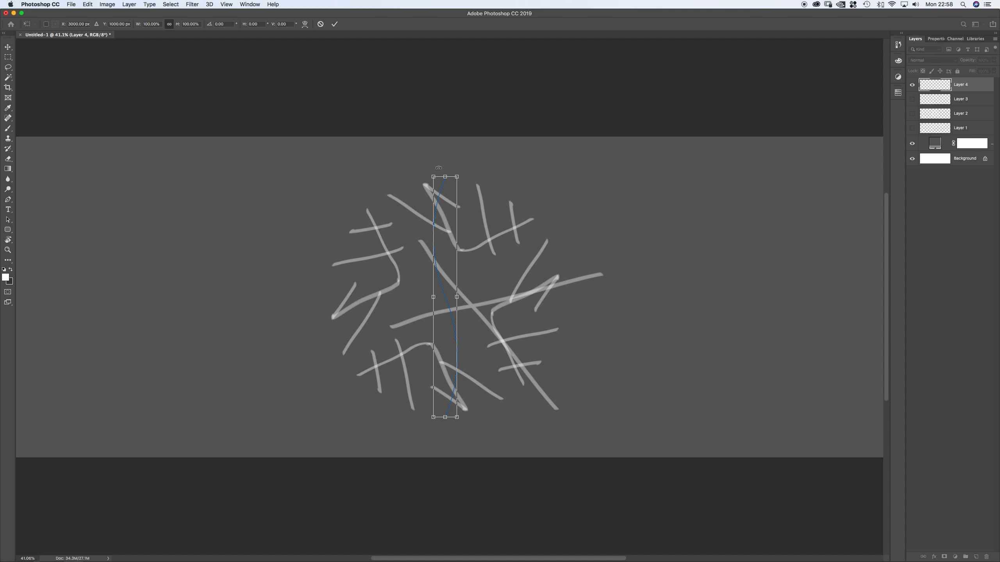
{"action": "left_click", "coordinate": [335, 24]}
Apply a Diagonal symmetry path for the Brush, scaled down from its upper-left corner and narrowed into the right part of the canvas.
{"action": "left_click", "coordinate": [325, 24]}
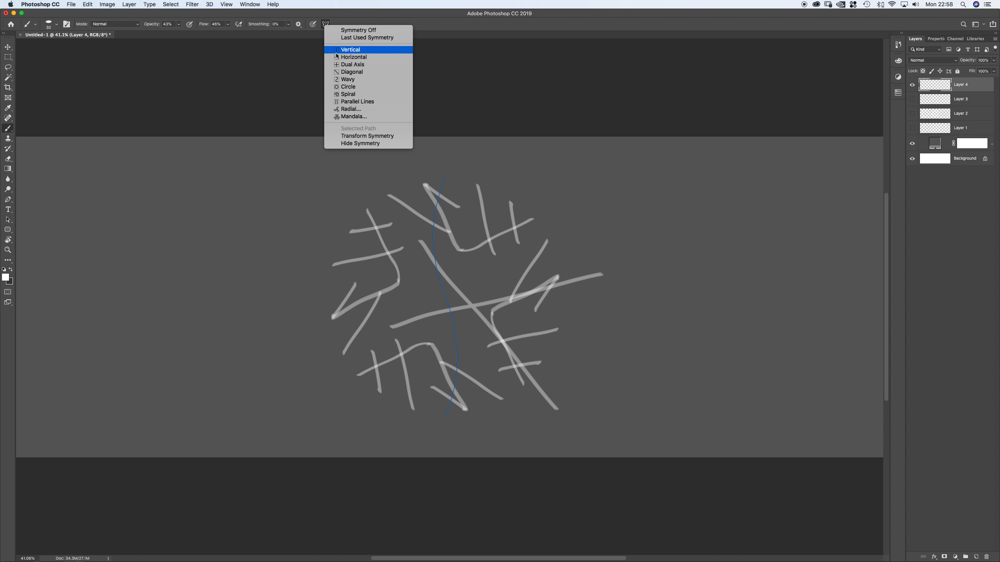
{"action": "left_click", "coordinate": [346, 72]}
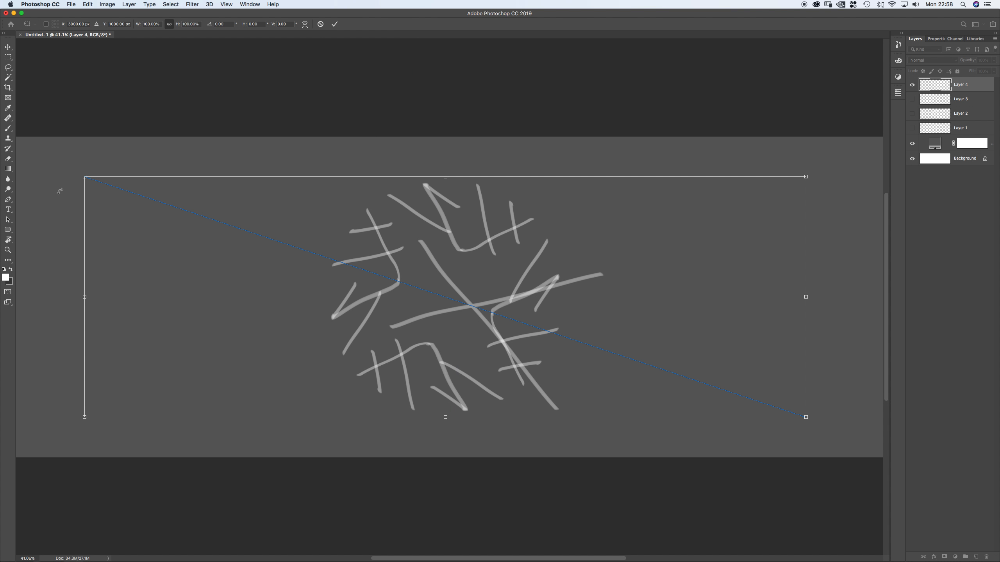
{"action": "left_click_drag", "start_coordinate": [84, 177], "coordinate": [225, 145]}
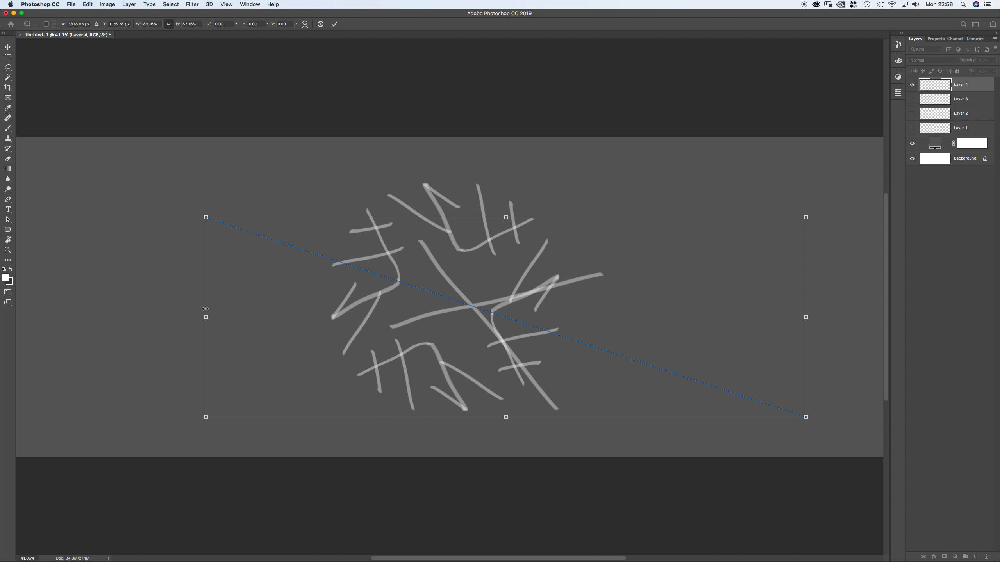
{"action": "mouse_move", "coordinate": [215, 316]}
{"action": "left_mouse_down"}
{"action": "mouse_move", "coordinate": [452, 315]}
{"action": "mouse_move", "coordinate": [220, 295]}
{"action": "mouse_move", "coordinate": [280, 297]}
{"action": "mouse_move", "coordinate": [280, 311]}
{"action": "mouse_move", "coordinate": [600, 346]}
{"action": "mouse_move", "coordinate": [493, 331]}
{"action": "mouse_move", "coordinate": [579, 332]}
{"action": "left_mouse_up"}
{"action": "key", "text": "Return"}
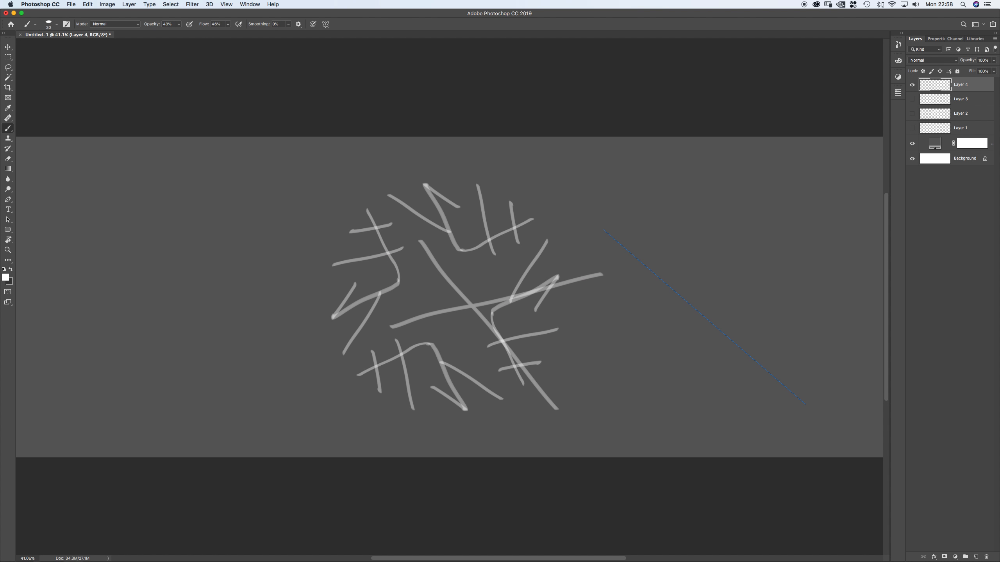
Move the narrowed diagonal symmetry path left over the strokes and pull its upper end point far out to the left.
{"action": "key", "text": "a"}
{"action": "left_click_drag", "start_coordinate": [604, 230], "coordinate": [451, 223]}
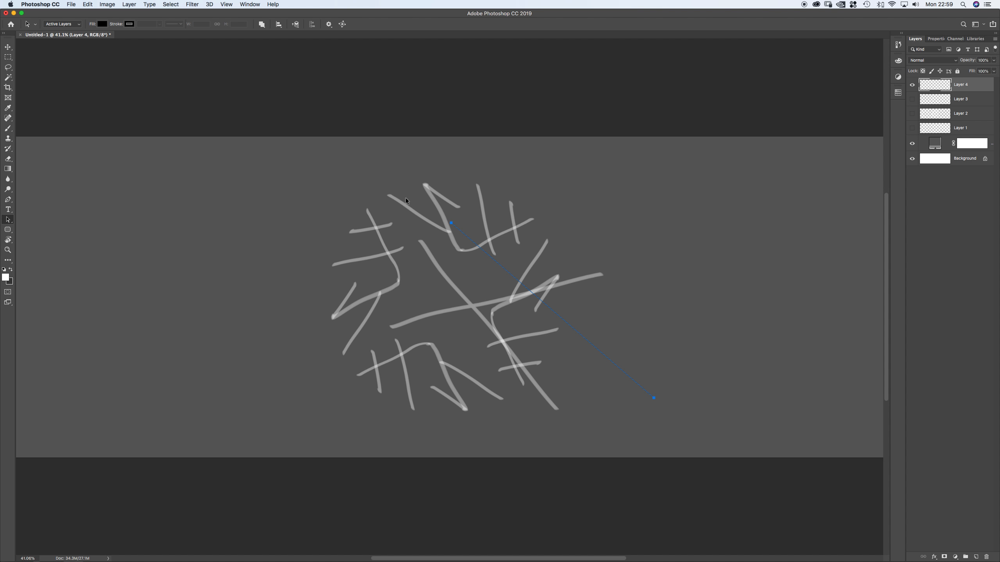
{"action": "left_click_drag", "start_coordinate": [451, 223], "coordinate": [212, 193]}
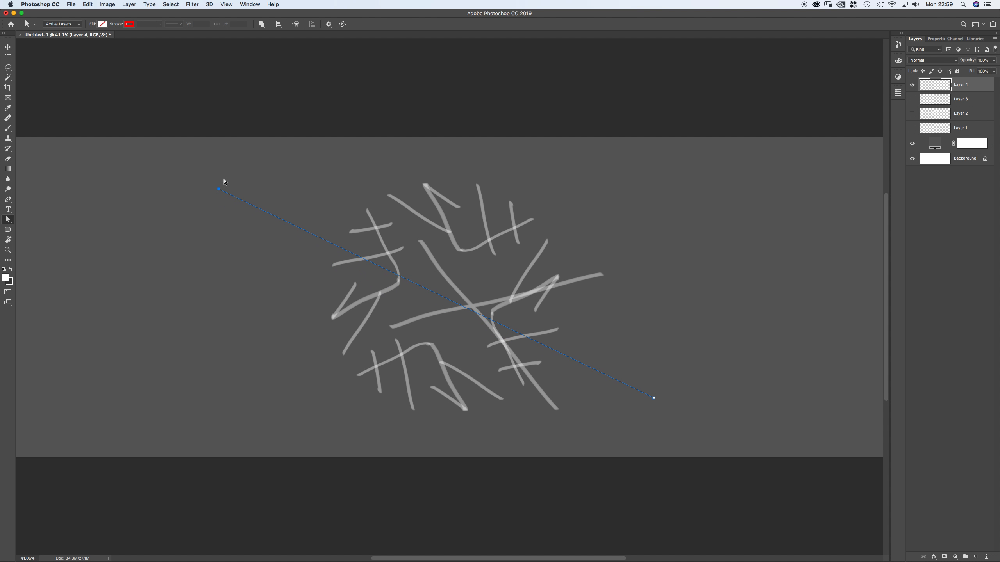
Toggle constrained path dragging and replace the edited axis with a Diagonal symmetry path at its default size and position.
{"action": "left_click", "coordinate": [342, 25]}
{"action": "key", "text": "v"}
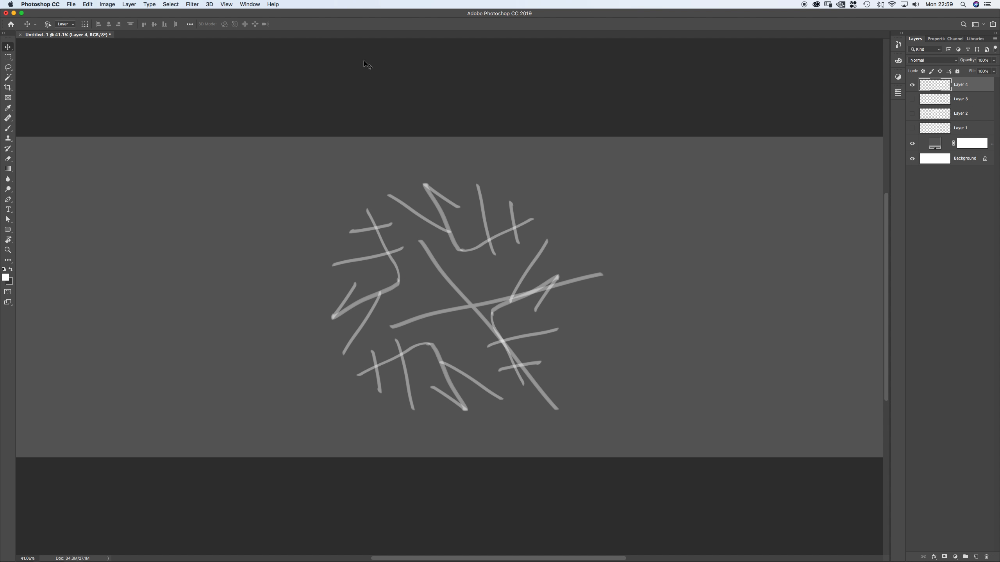
{"action": "key", "text": "b"}
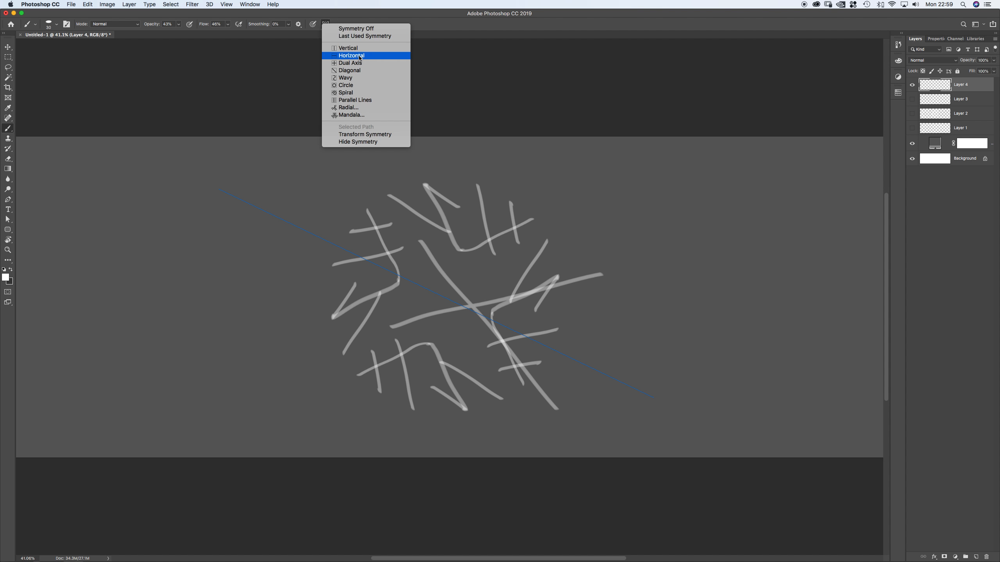
{"action": "left_click", "coordinate": [344, 72]}
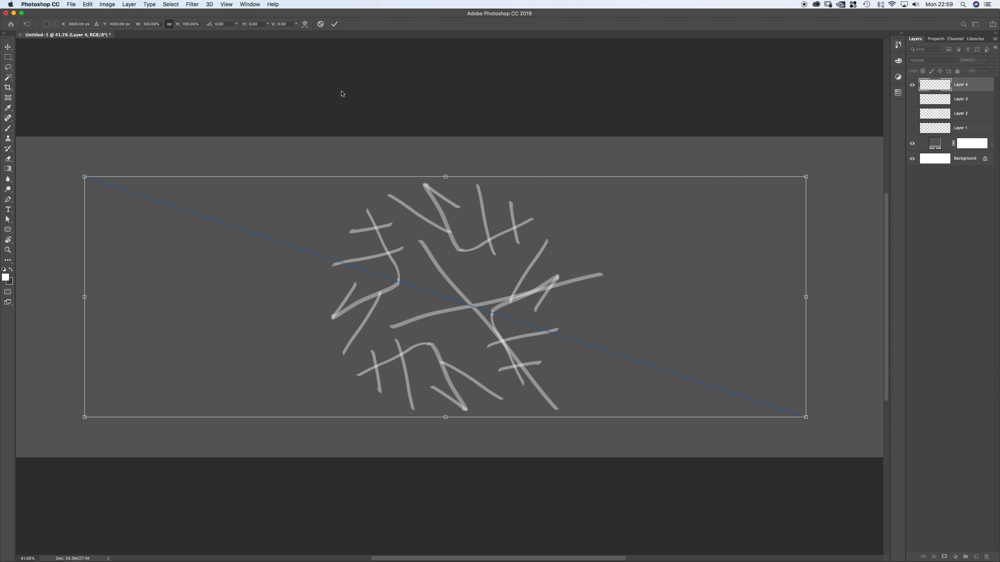
{"action": "key", "text": "Return"}
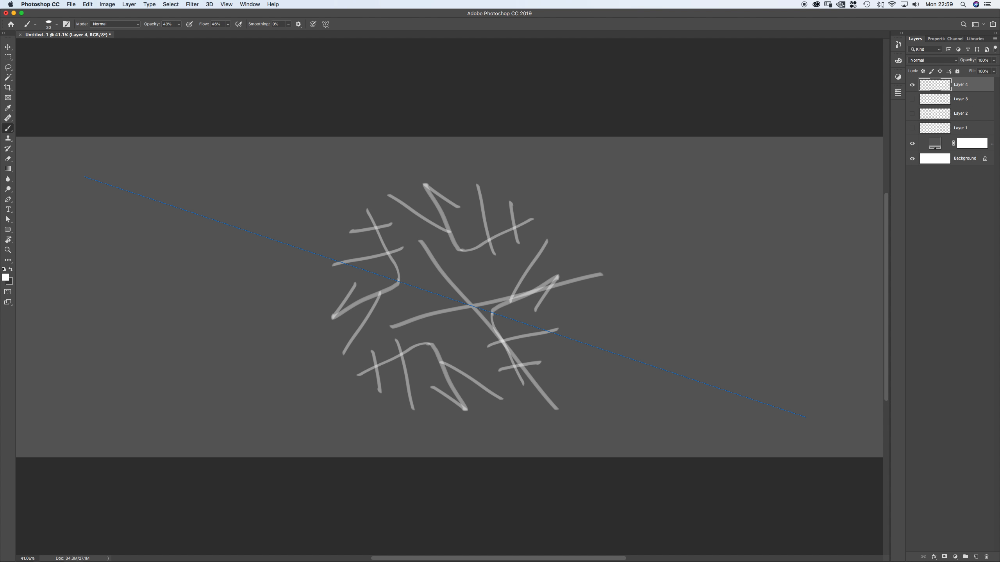
Try to select both ends of the reapplied diagonal symmetry path with the path selection tools.
{"action": "key", "text": "a"}
{"action": "left_click_drag", "start_coordinate": [801, 358], "coordinate": [697, 453]}
{"action": "key", "text": "shift+a"}
{"action": "left_click", "coordinate": [701, 339]}
{"action": "mouse_move", "coordinate": [814, 404]}
{"action": "left_mouse_down"}
{"action": "mouse_move", "coordinate": [732, 440]}
{"action": "mouse_move", "coordinate": [691, 438]}
{"action": "left_mouse_up"}
{"action": "left_click_drag", "start_coordinate": [55, 160], "coordinate": [388, 332]}
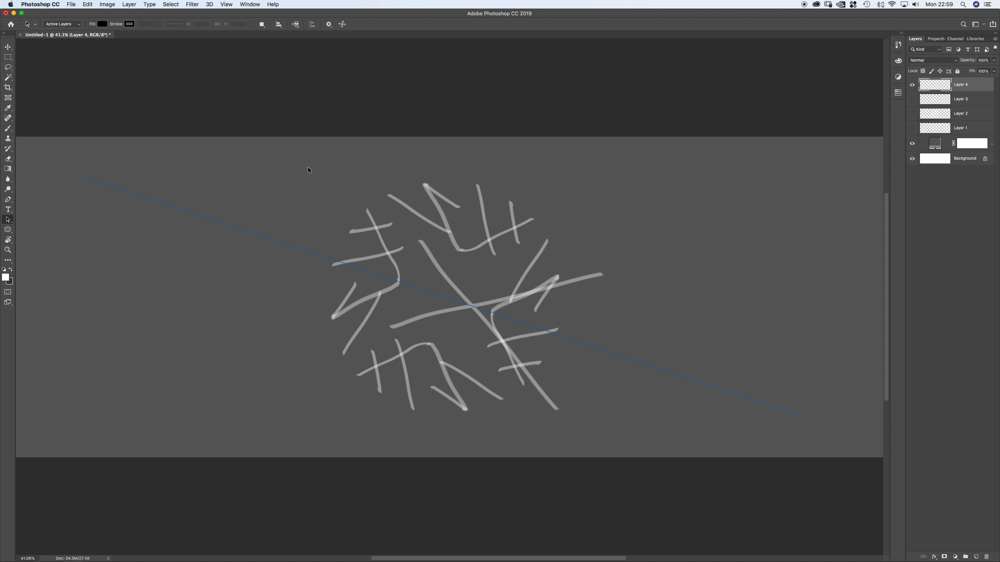
Apply a Diagonal symmetry path rotated by -5.80° and paint a short mirrored brush stroke at its upper-left end.
{"action": "key", "text": "v"}
{"action": "key", "text": "b"}
{"action": "left_click", "coordinate": [325, 25]}
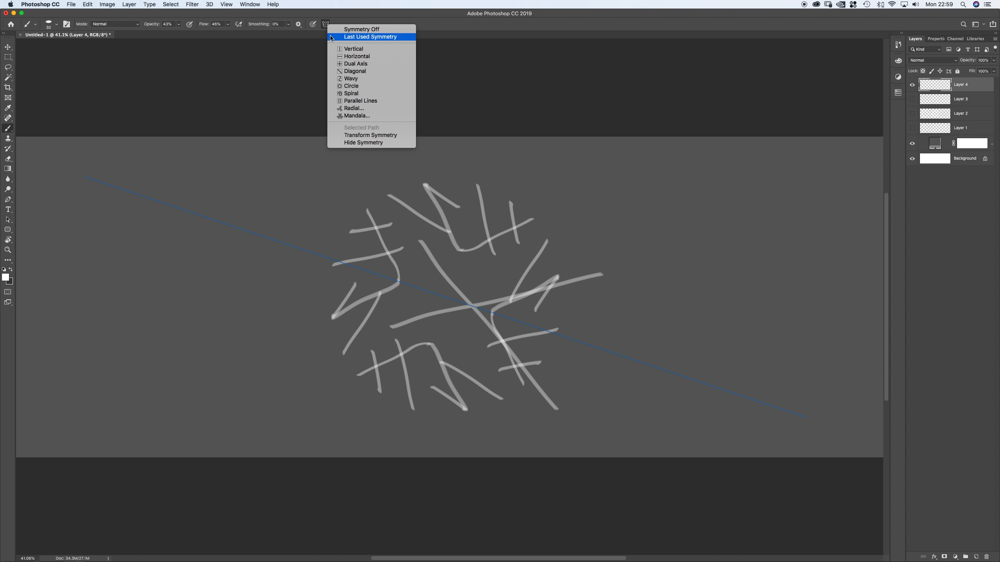
{"action": "left_click", "coordinate": [357, 72]}
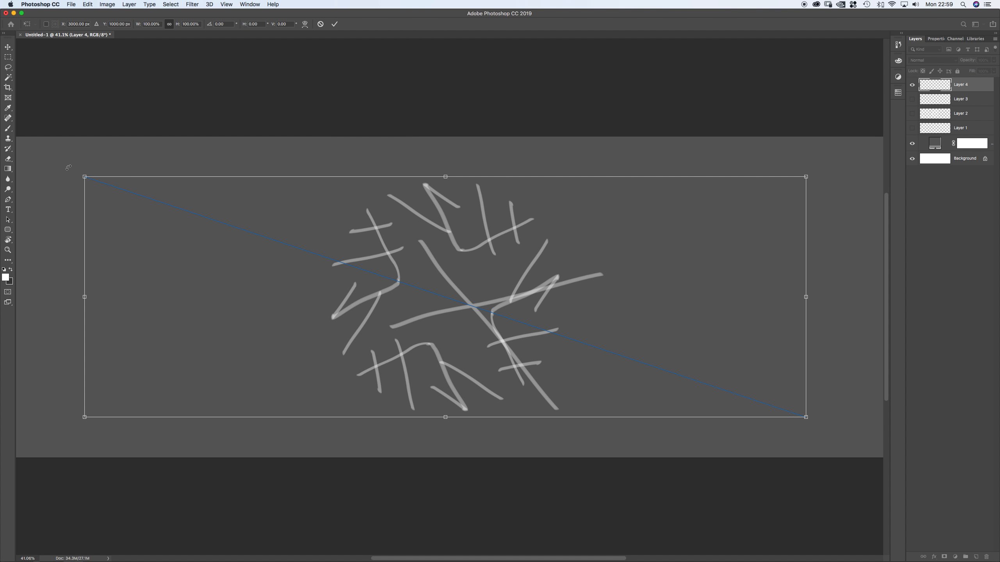
{"action": "left_click_drag", "start_coordinate": [82, 172], "coordinate": [132, 223]}
{"action": "key", "text": "Return"}
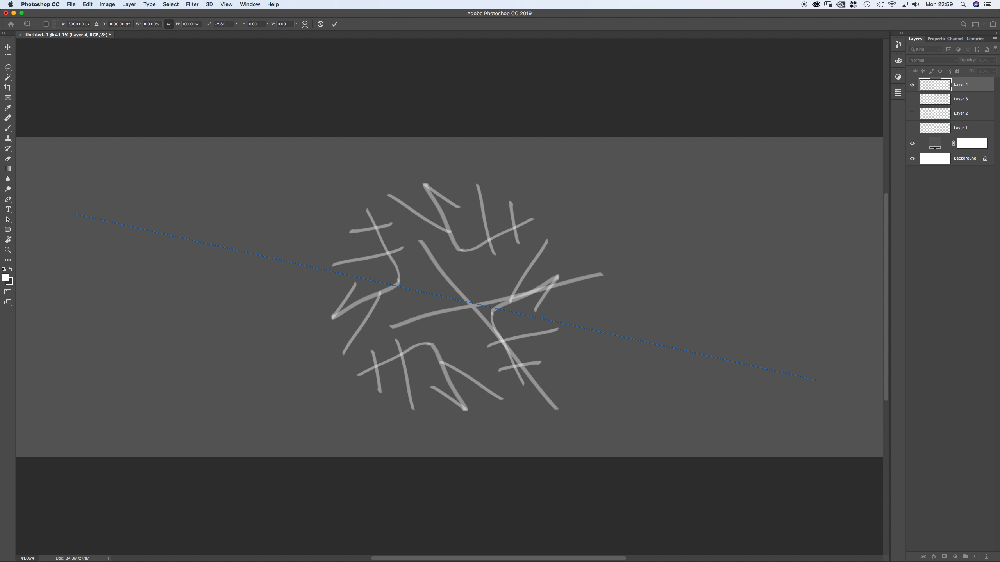
{"action": "left_click_drag", "start_coordinate": [66, 214], "coordinate": [132, 194]}
Turn off constrained path dragging and try to select the rotated diagonal symmetry path with the path selection tools.
{"action": "key", "text": "a"}
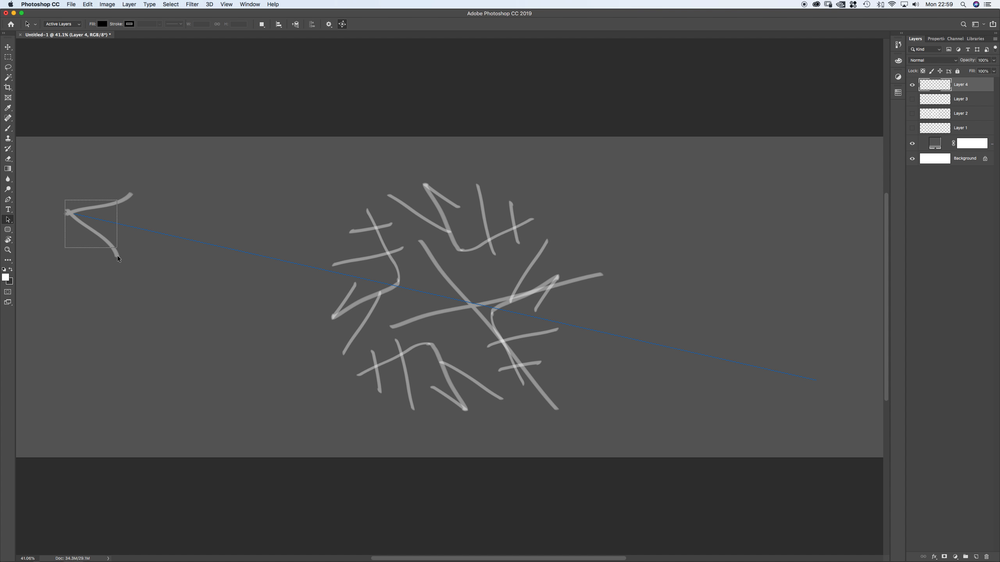
{"action": "left_click_drag", "start_coordinate": [840, 372], "coordinate": [92, 199]}
{"action": "left_click_drag", "start_coordinate": [46, 169], "coordinate": [879, 419]}
{"action": "left_click", "coordinate": [341, 26]}
{"action": "left_click_drag", "start_coordinate": [688, 290], "coordinate": [883, 460]}
{"action": "left_click_drag", "start_coordinate": [778, 358], "coordinate": [92, 241]}
{"action": "left_click_drag", "start_coordinate": [33, 185], "coordinate": [230, 291]}
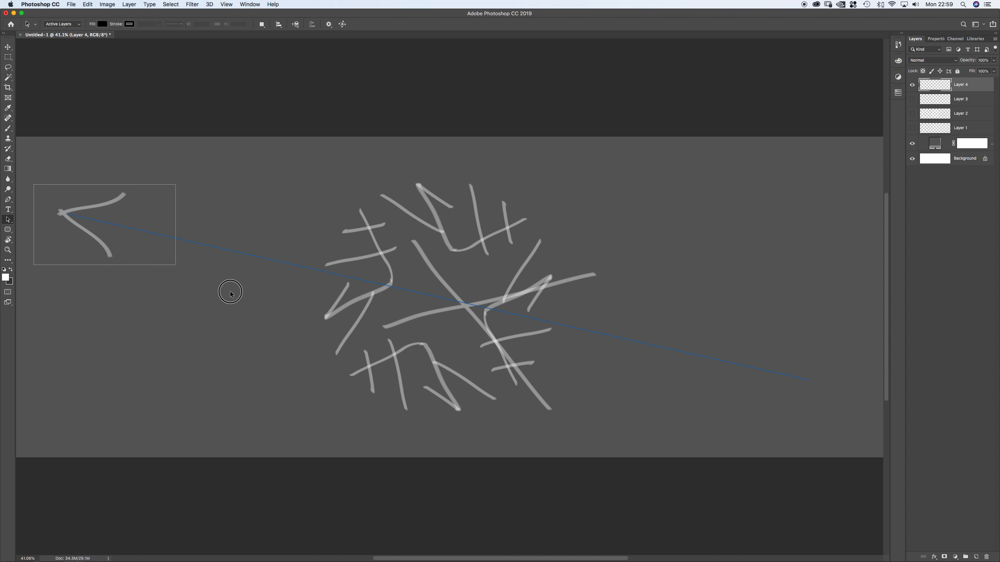
{"action": "key", "text": "shift+a"}
{"action": "left_click_drag", "start_coordinate": [54, 186], "coordinate": [681, 419]}
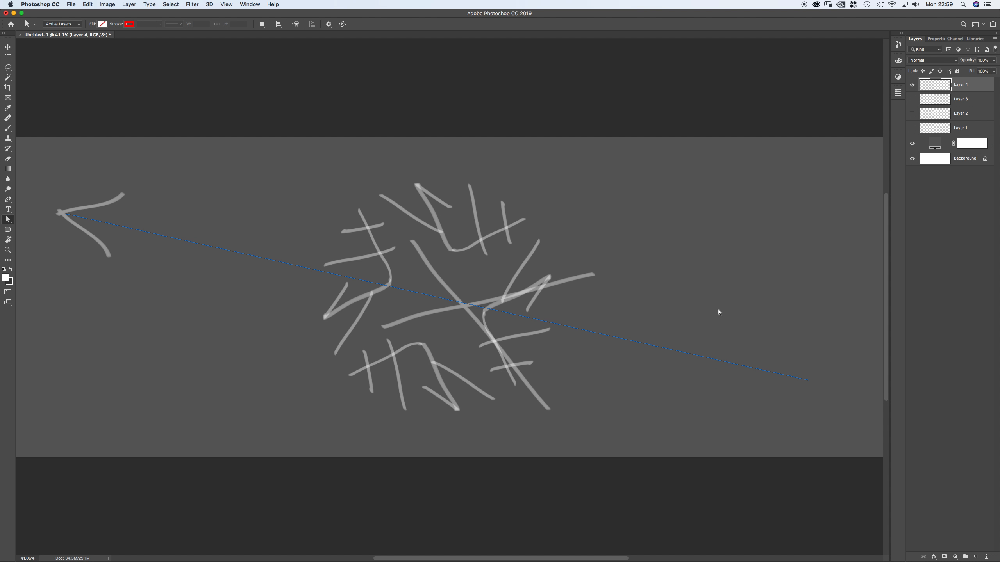
Hide and deselect Layer 4, and apply a Radial symmetry path with 5 segments for the Brush at its default size and position.
{"action": "left_click", "coordinate": [912, 86]}
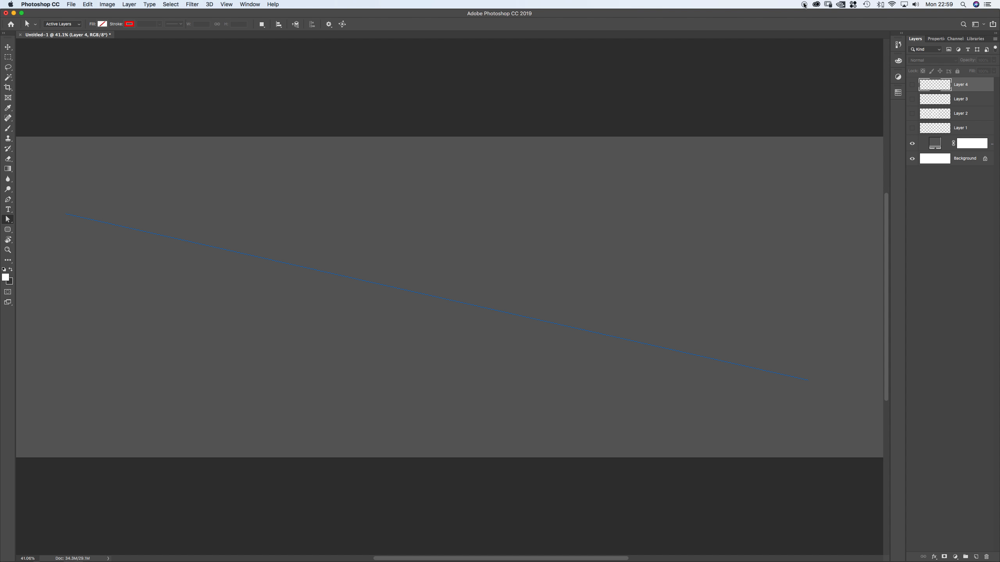
{"action": "left_click", "coordinate": [966, 240]}
{"action": "key", "text": "b"}
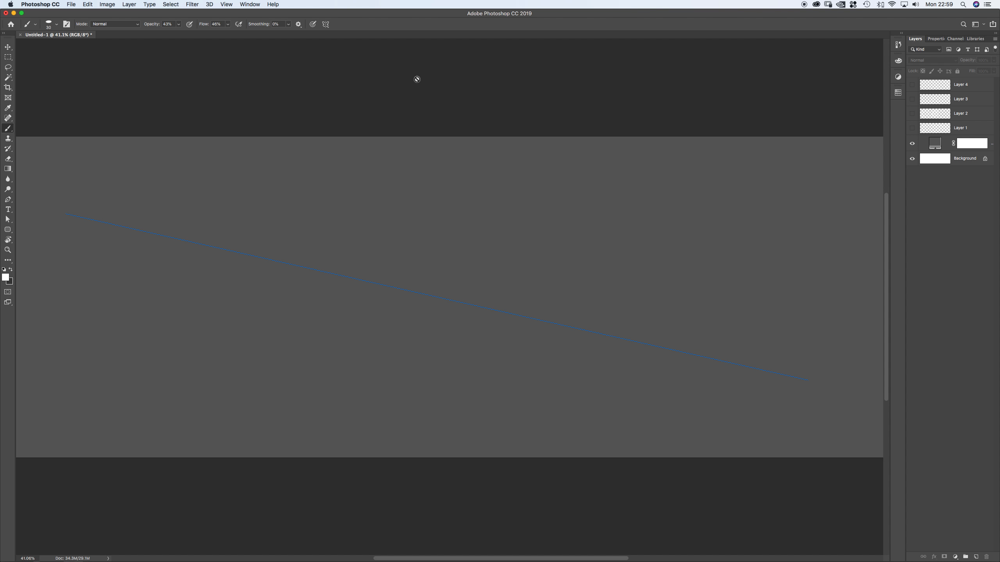
{"action": "left_click", "coordinate": [326, 24]}
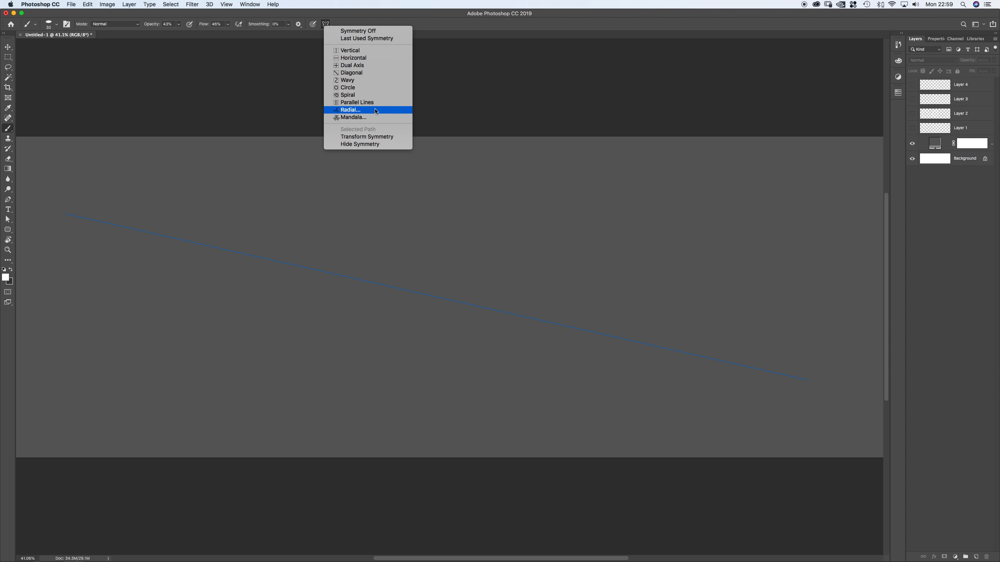
{"action": "left_click", "coordinate": [377, 112]}
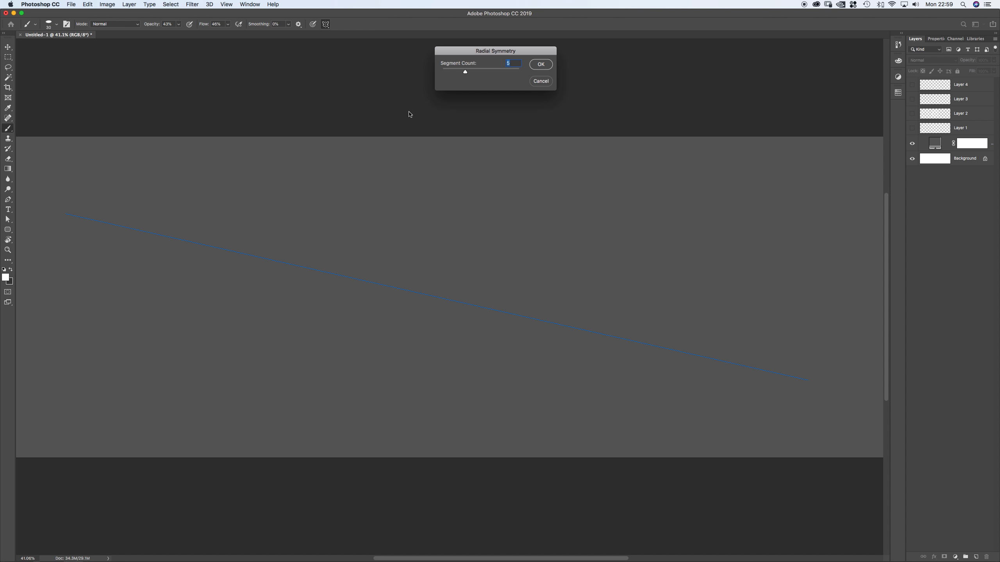
{"action": "key", "text": "Return"}
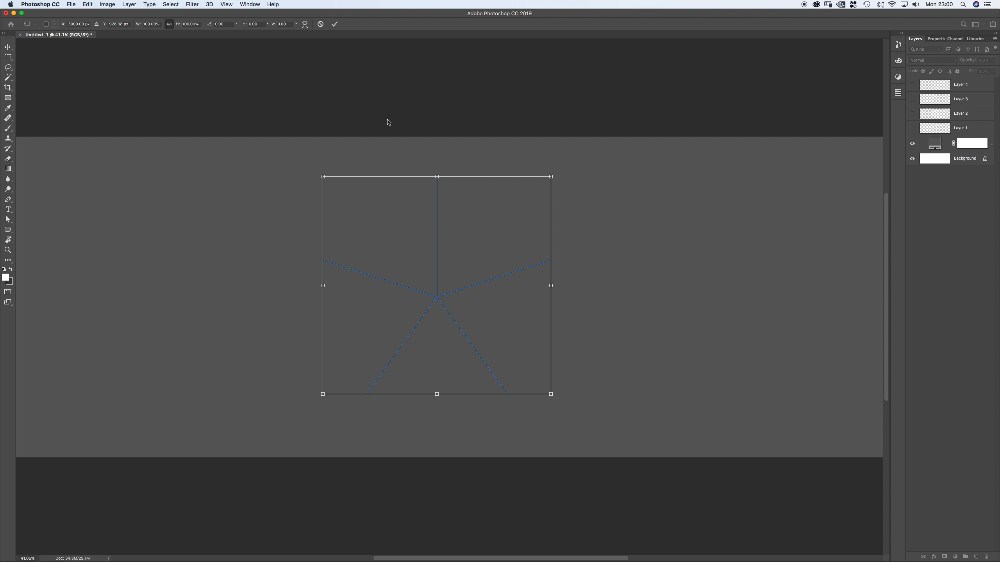
{"action": "key", "text": "Return"}
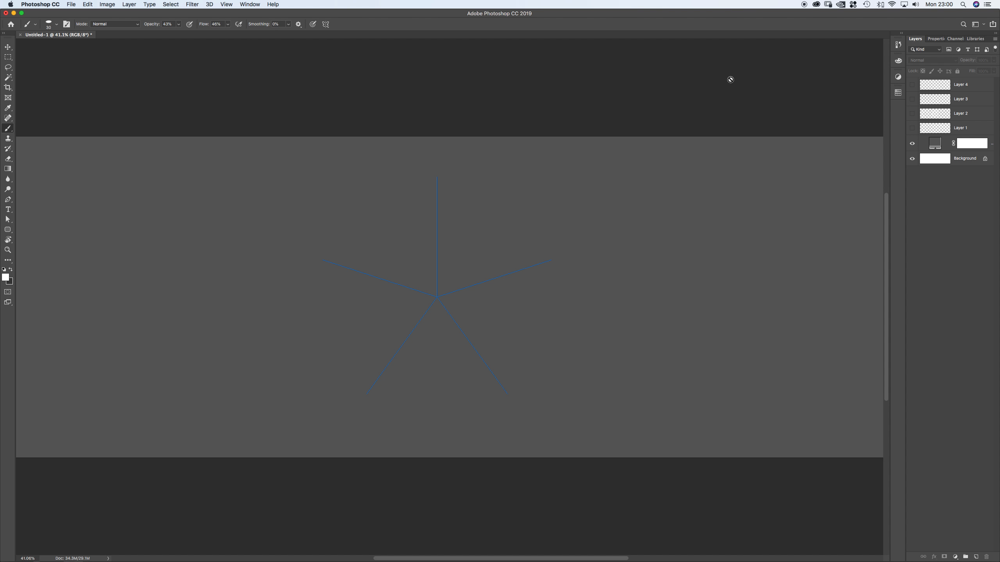